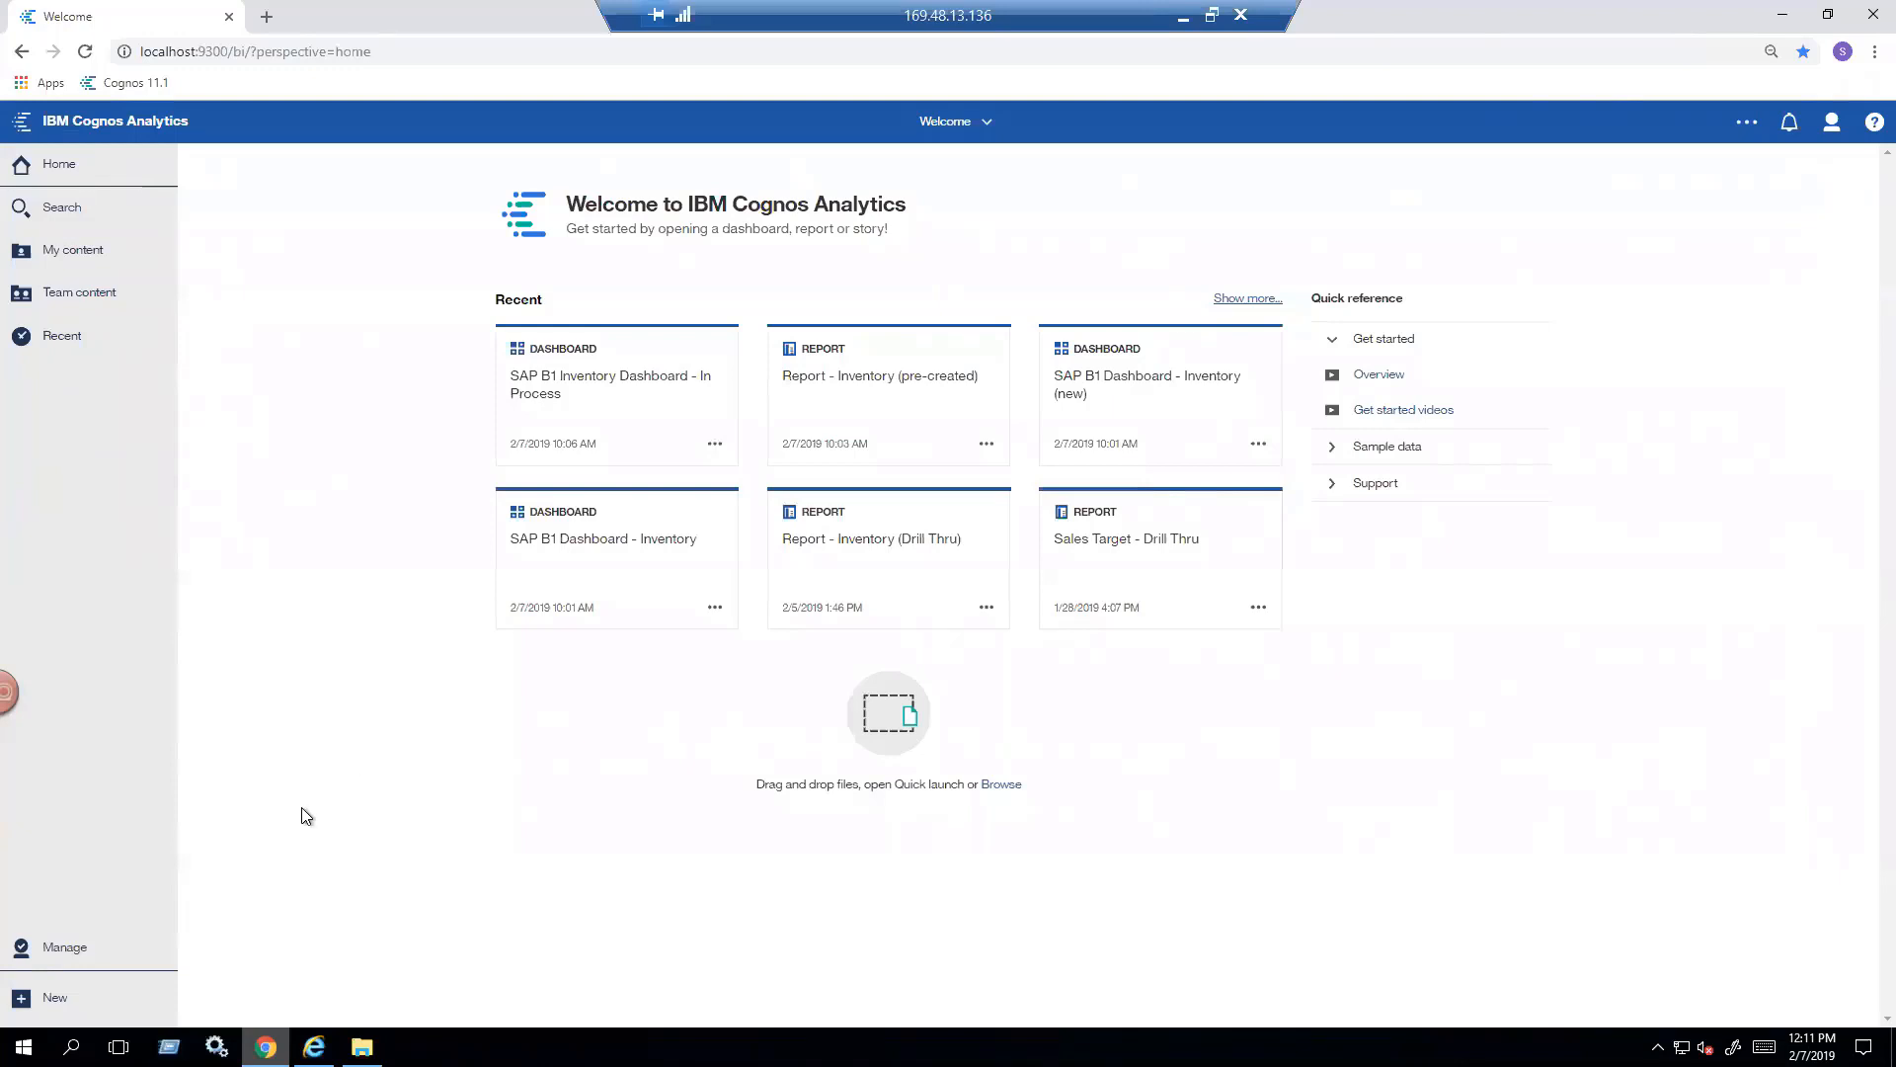
# - Create a dashboard from the tabbed template with a large upper-left panel, four small cells beside it and two panels below
pyautogui.click(23, 1003)
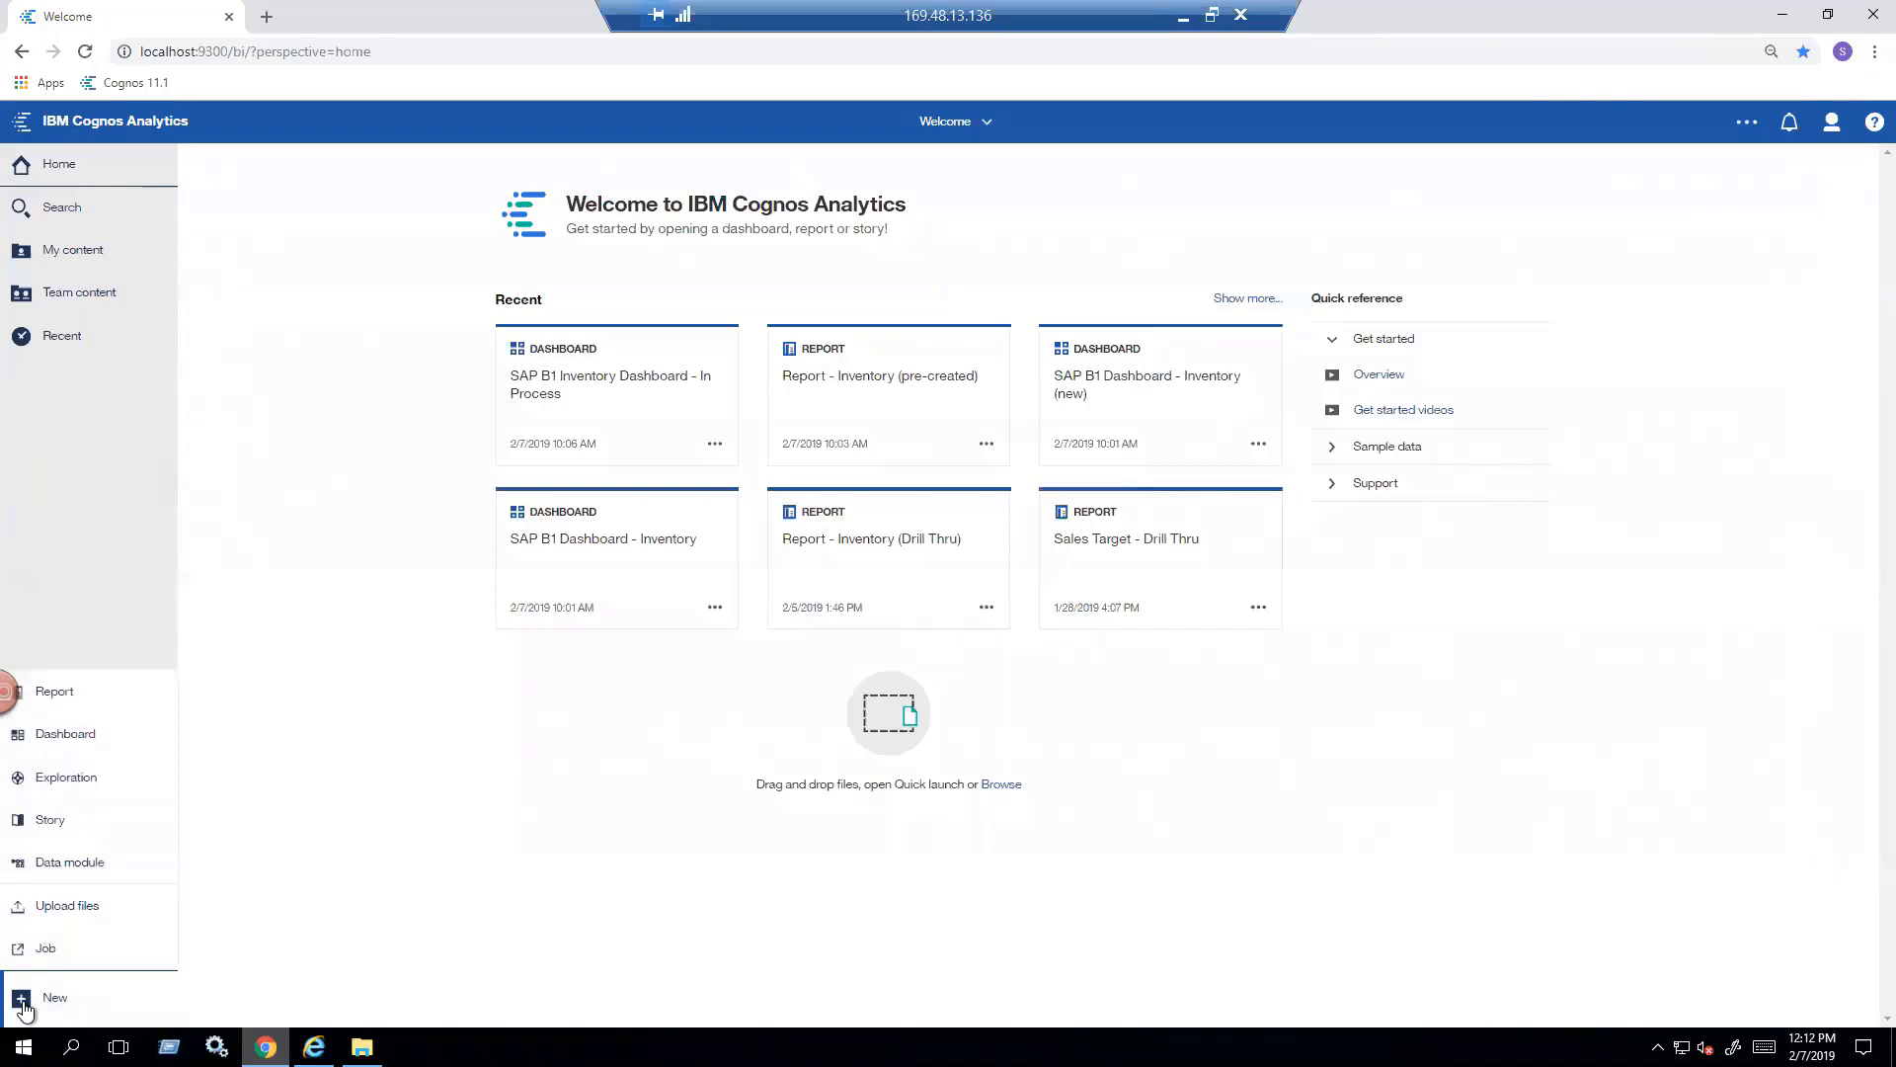
pyautogui.click(105, 753)
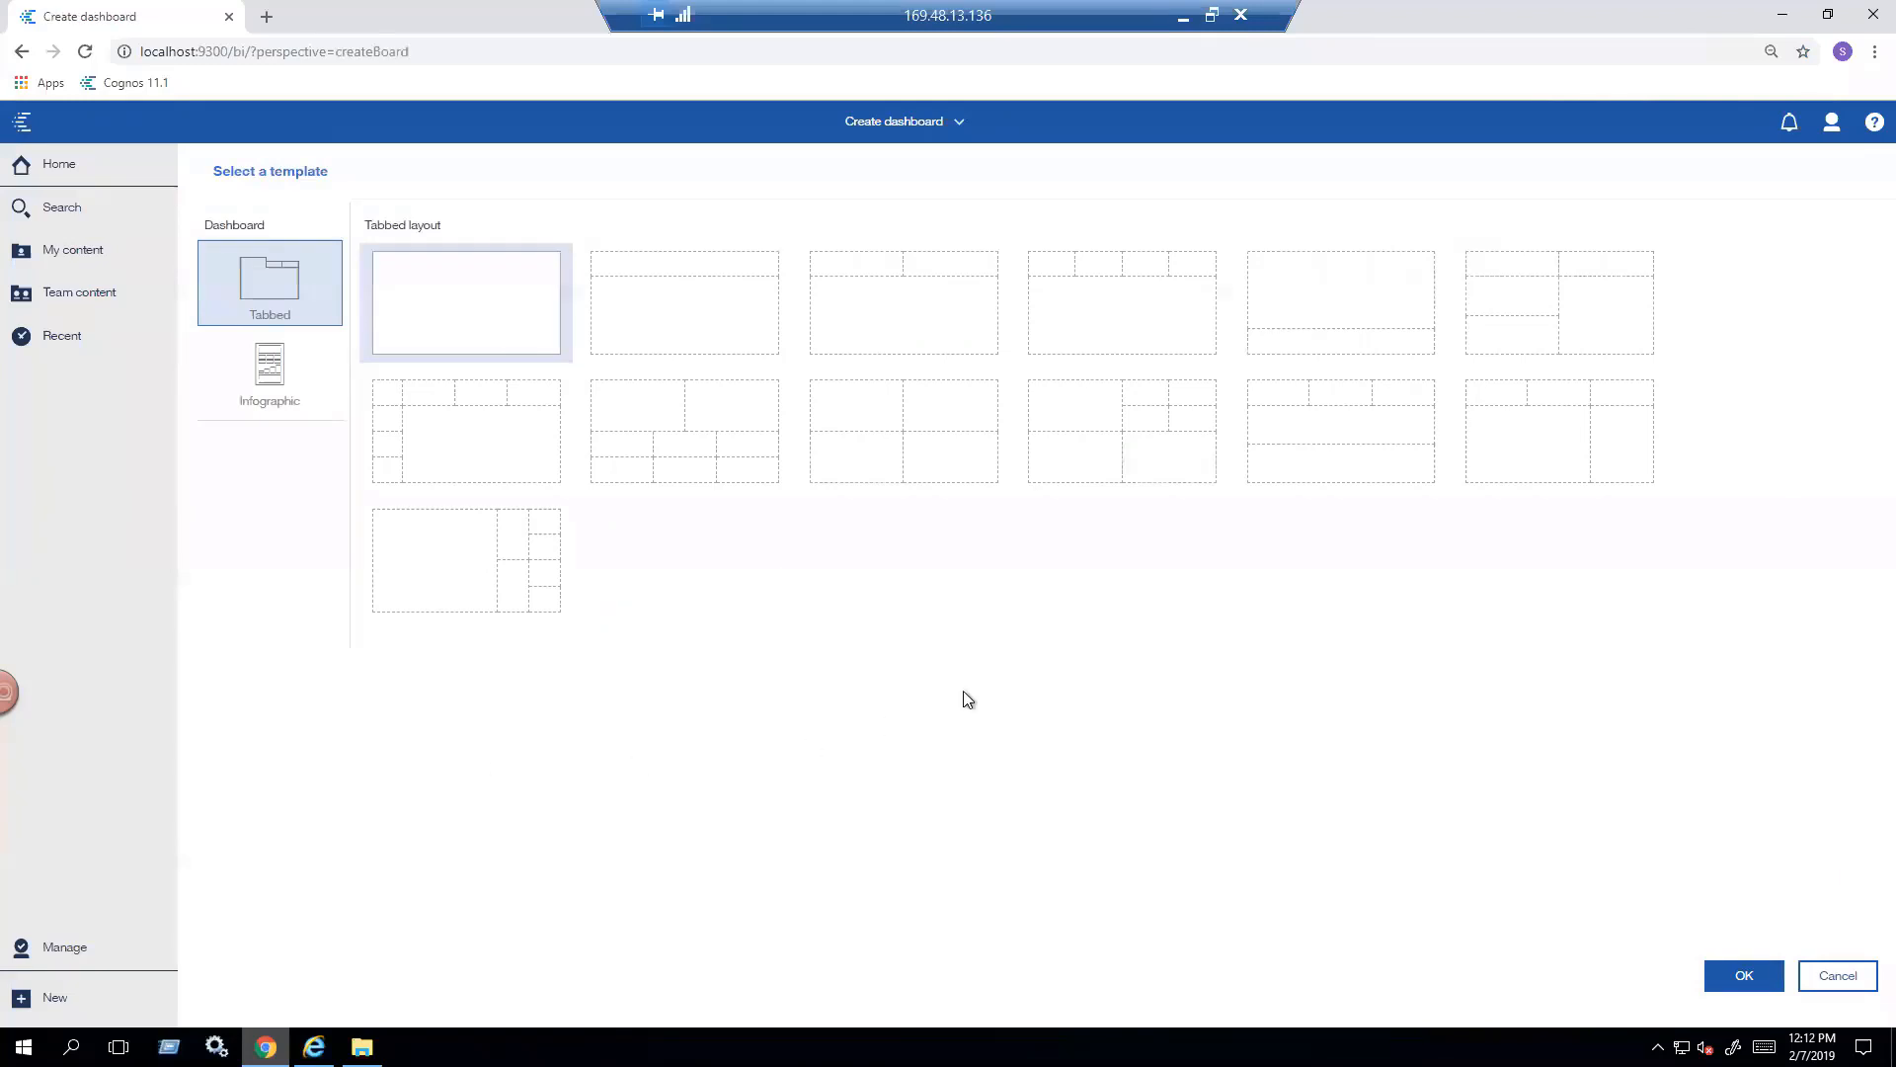
pyautogui.click(1091, 466)
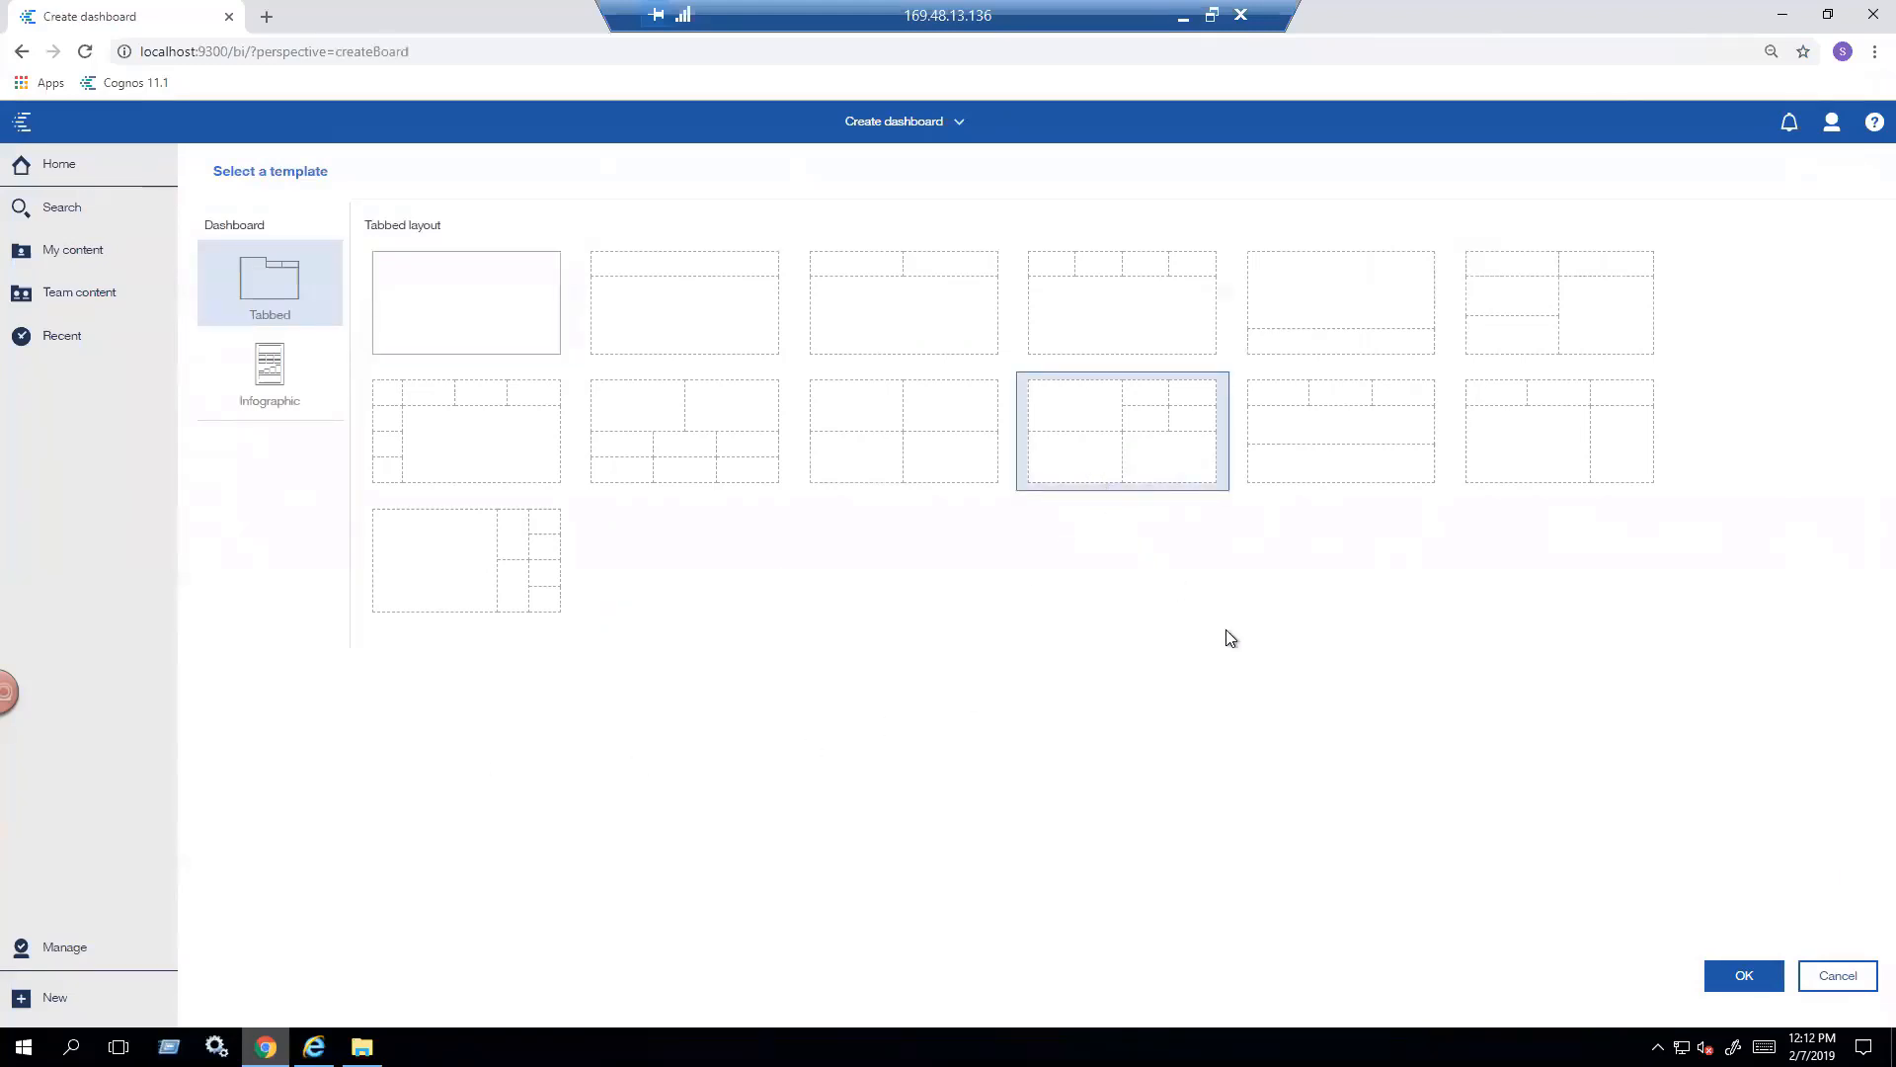
pyautogui.click(1734, 983)
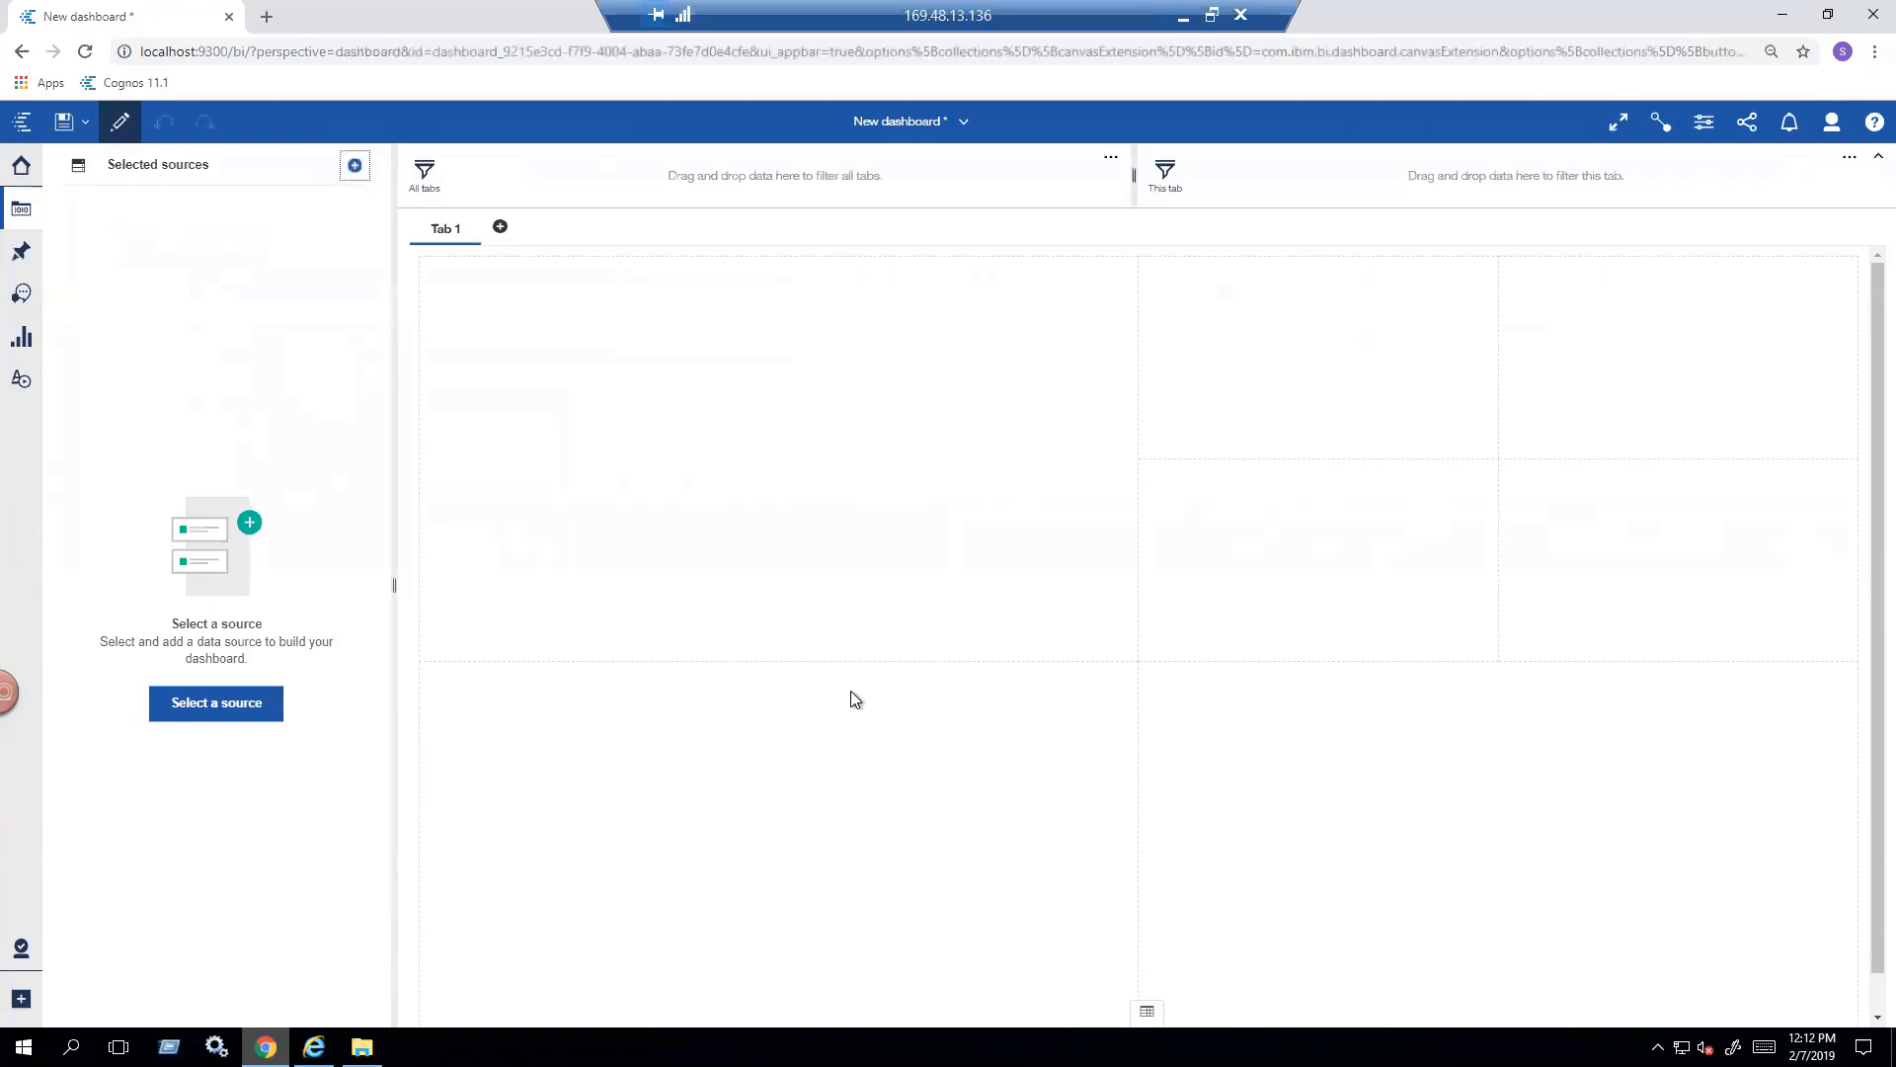
# - Add the SAP-B1 package from the Packages folder in Team content as the dashboard's data source
pyautogui.click(357, 168)
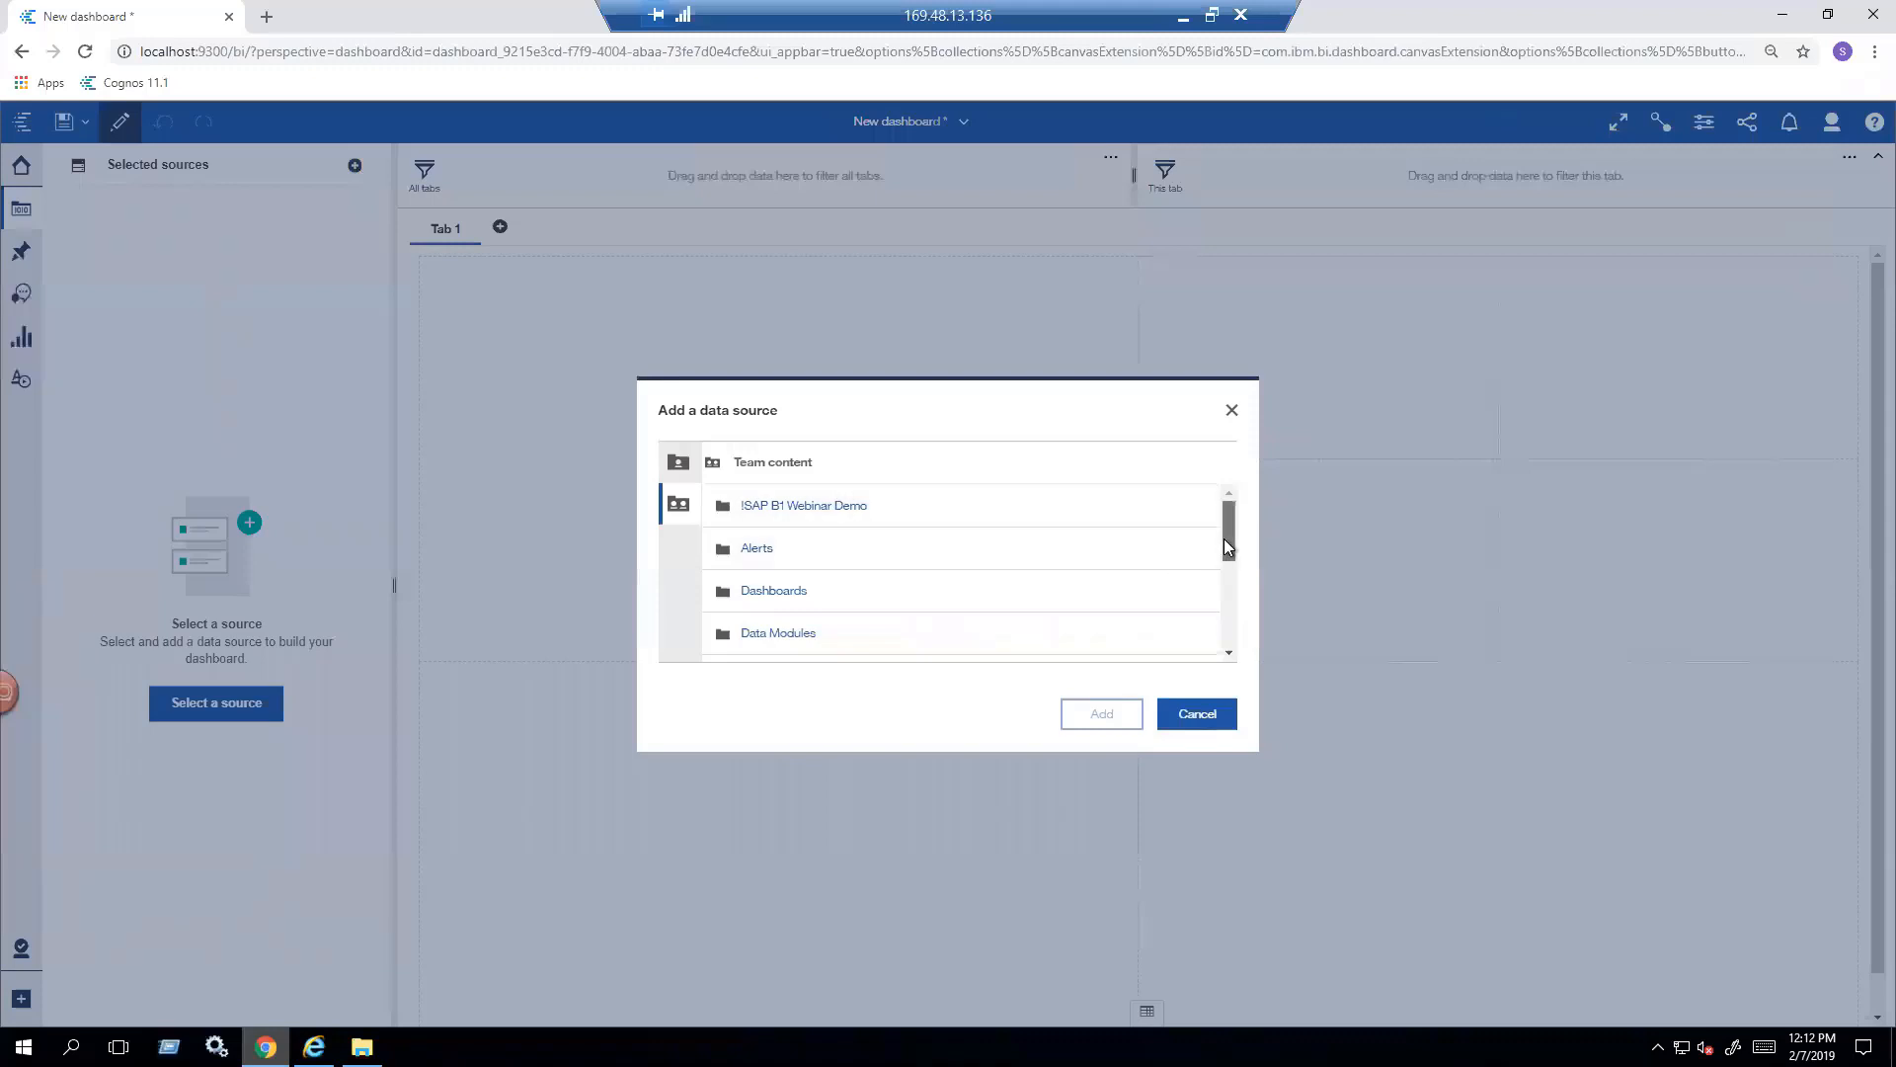
pyautogui.moveTo(1223, 537); pyautogui.dragTo(1225, 591)
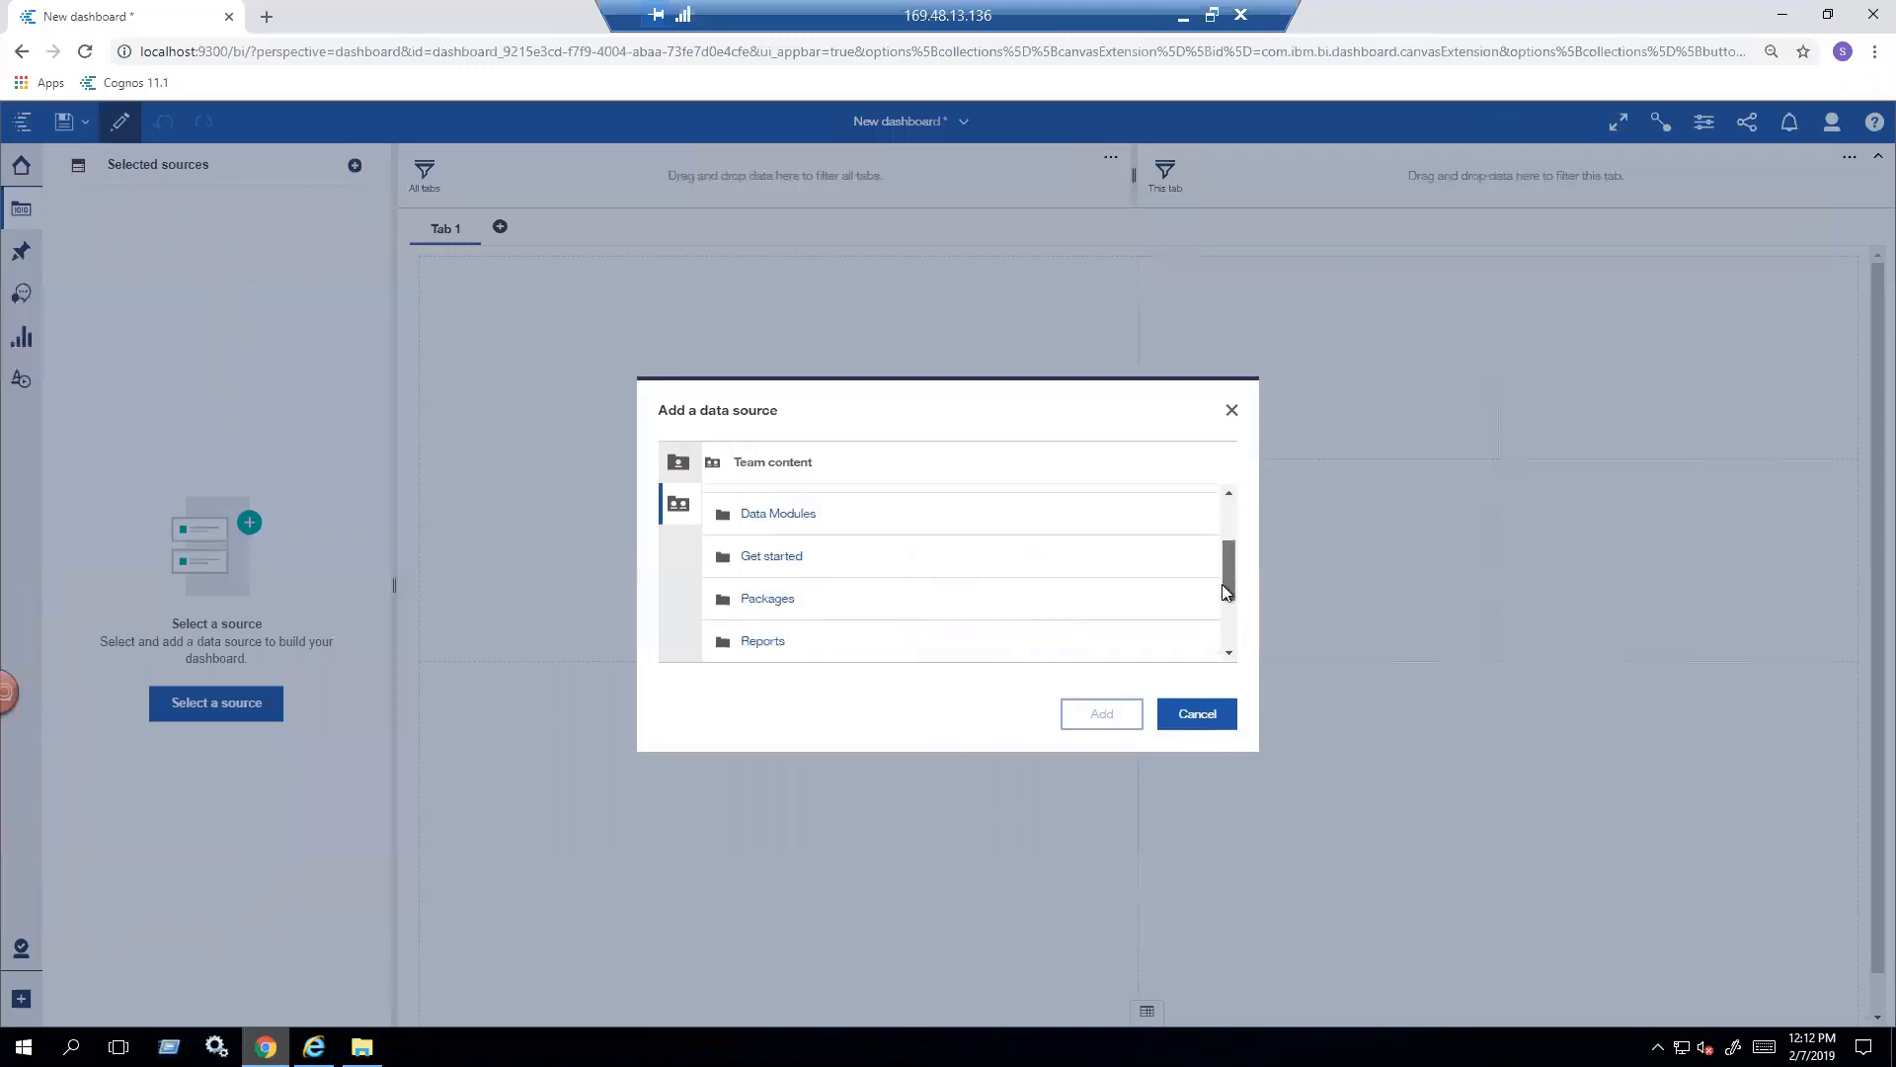
pyautogui.click(775, 598)
pyautogui.moveTo(1228, 542); pyautogui.dragTo(1225, 601)
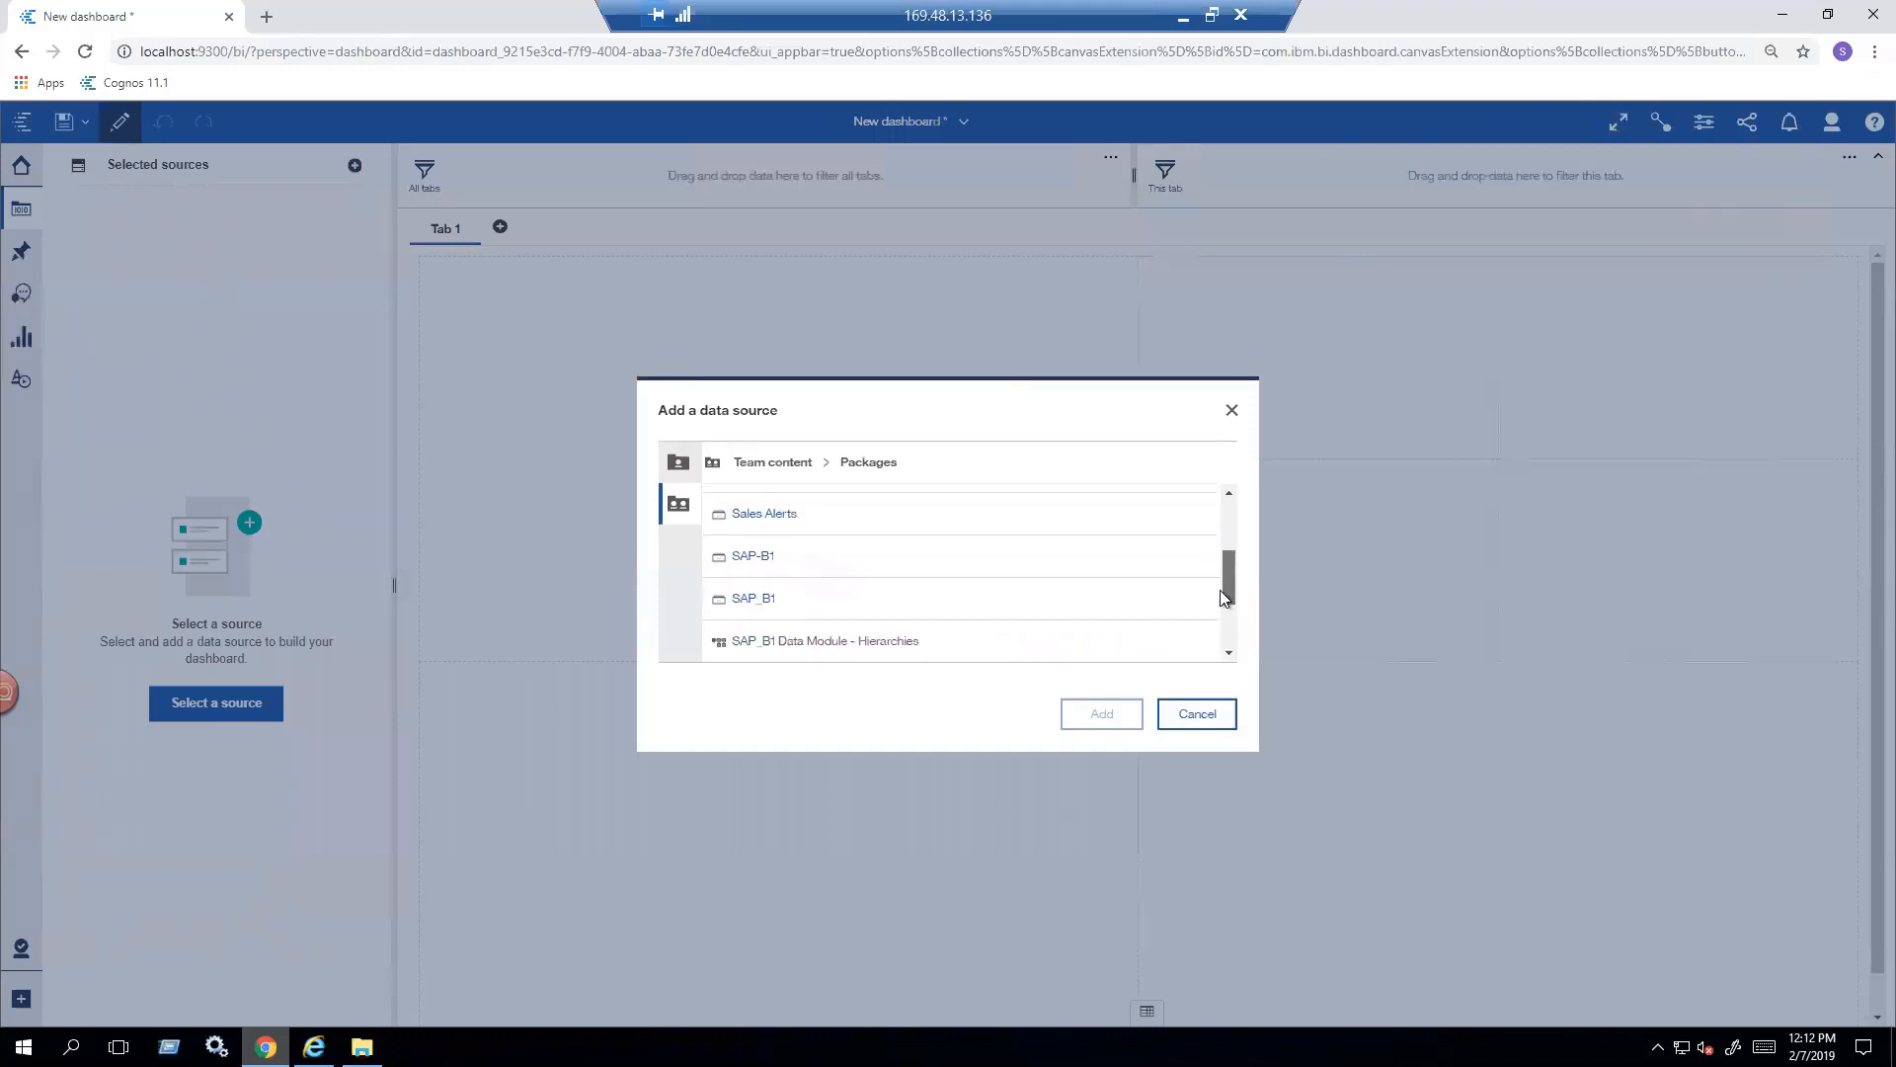
pyautogui.click(753, 554)
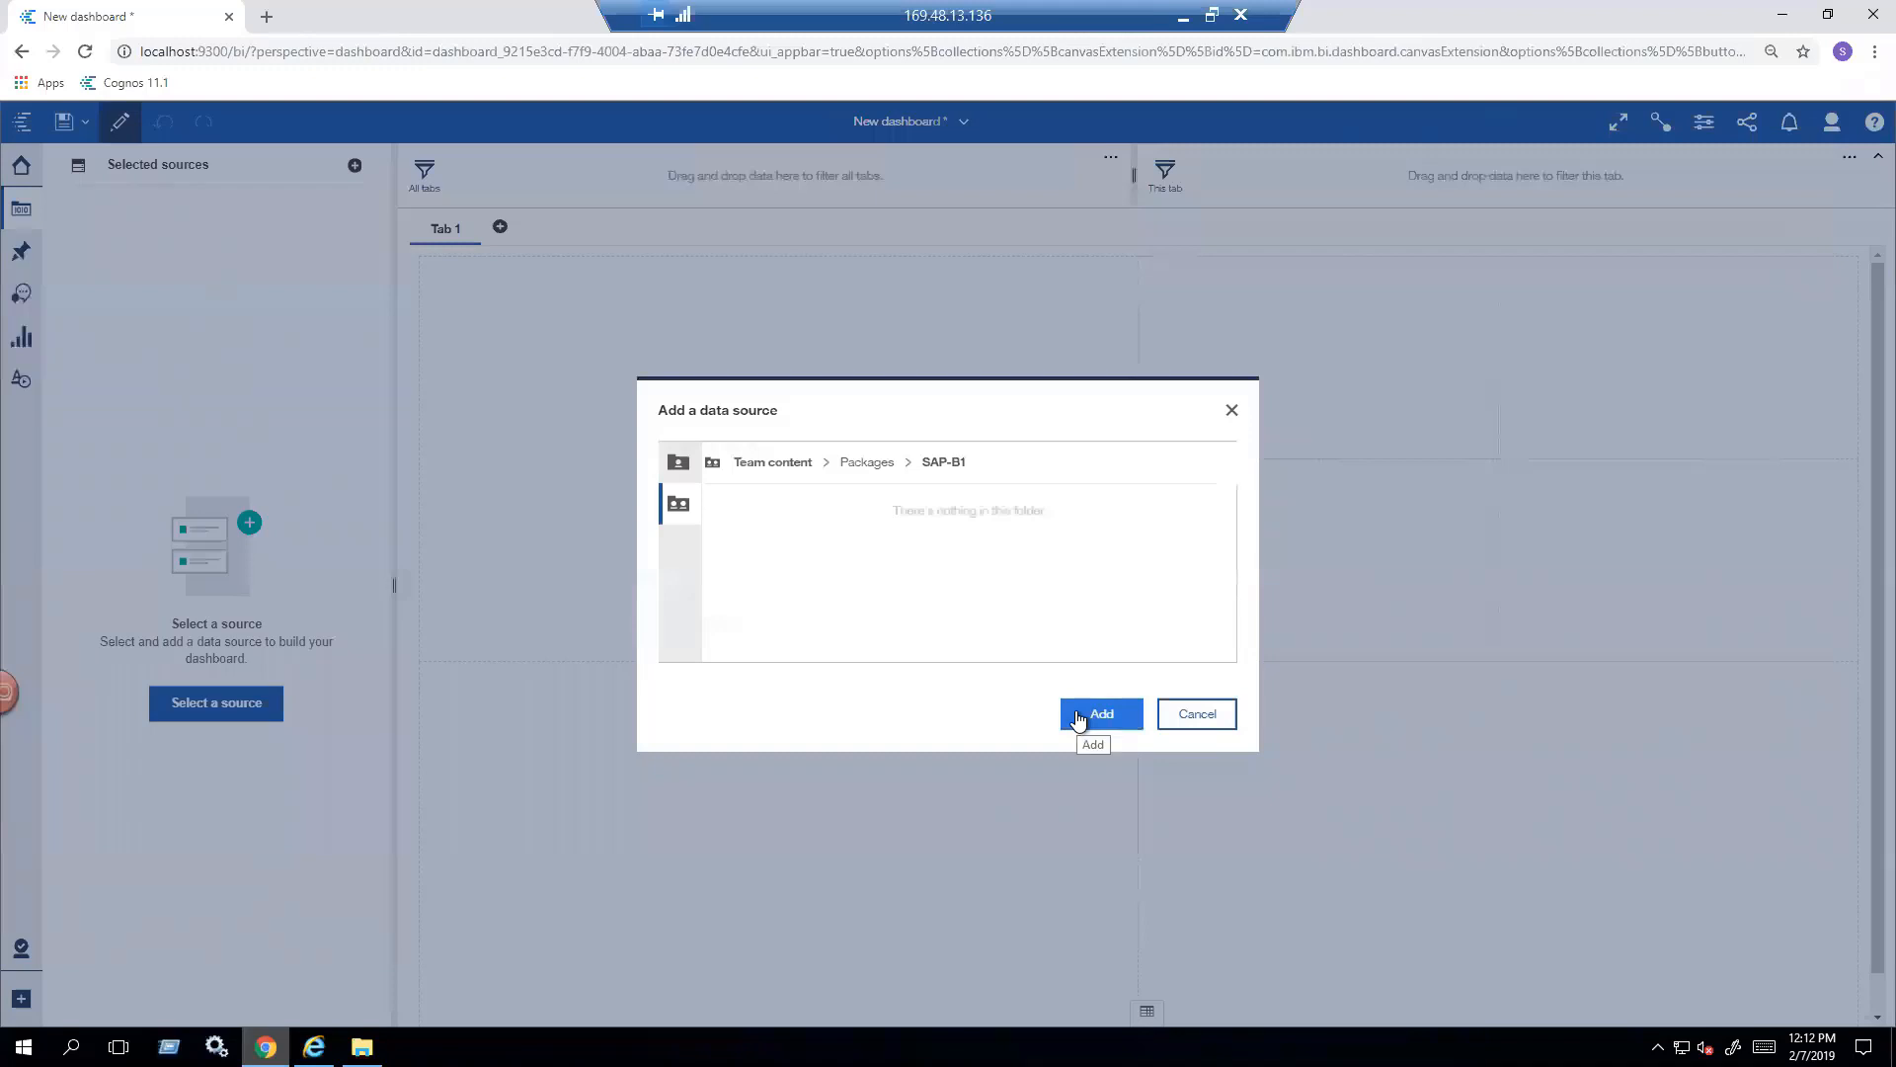
pyautogui.click(1078, 718)
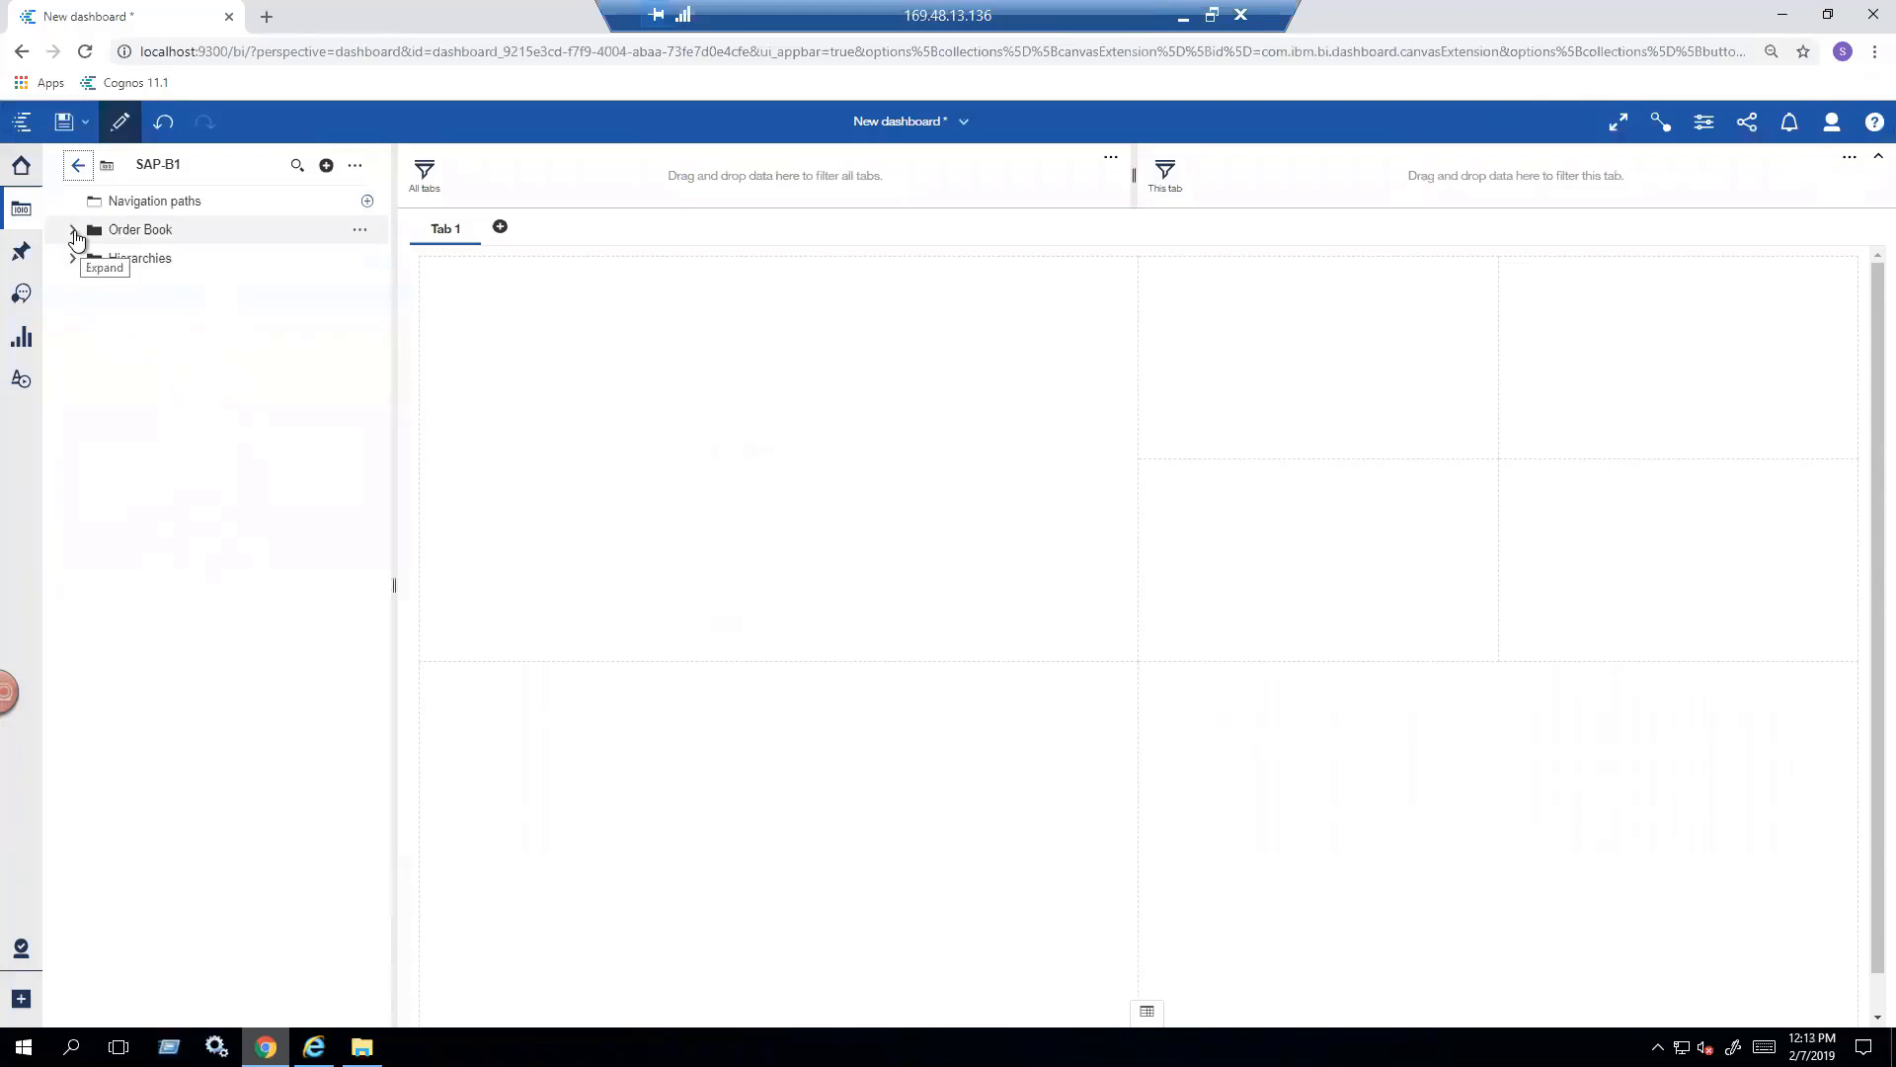
# - Expand Order Book down to the fields of its Calendar table, widening the source list to show the full table names
pyautogui.click(74, 233)
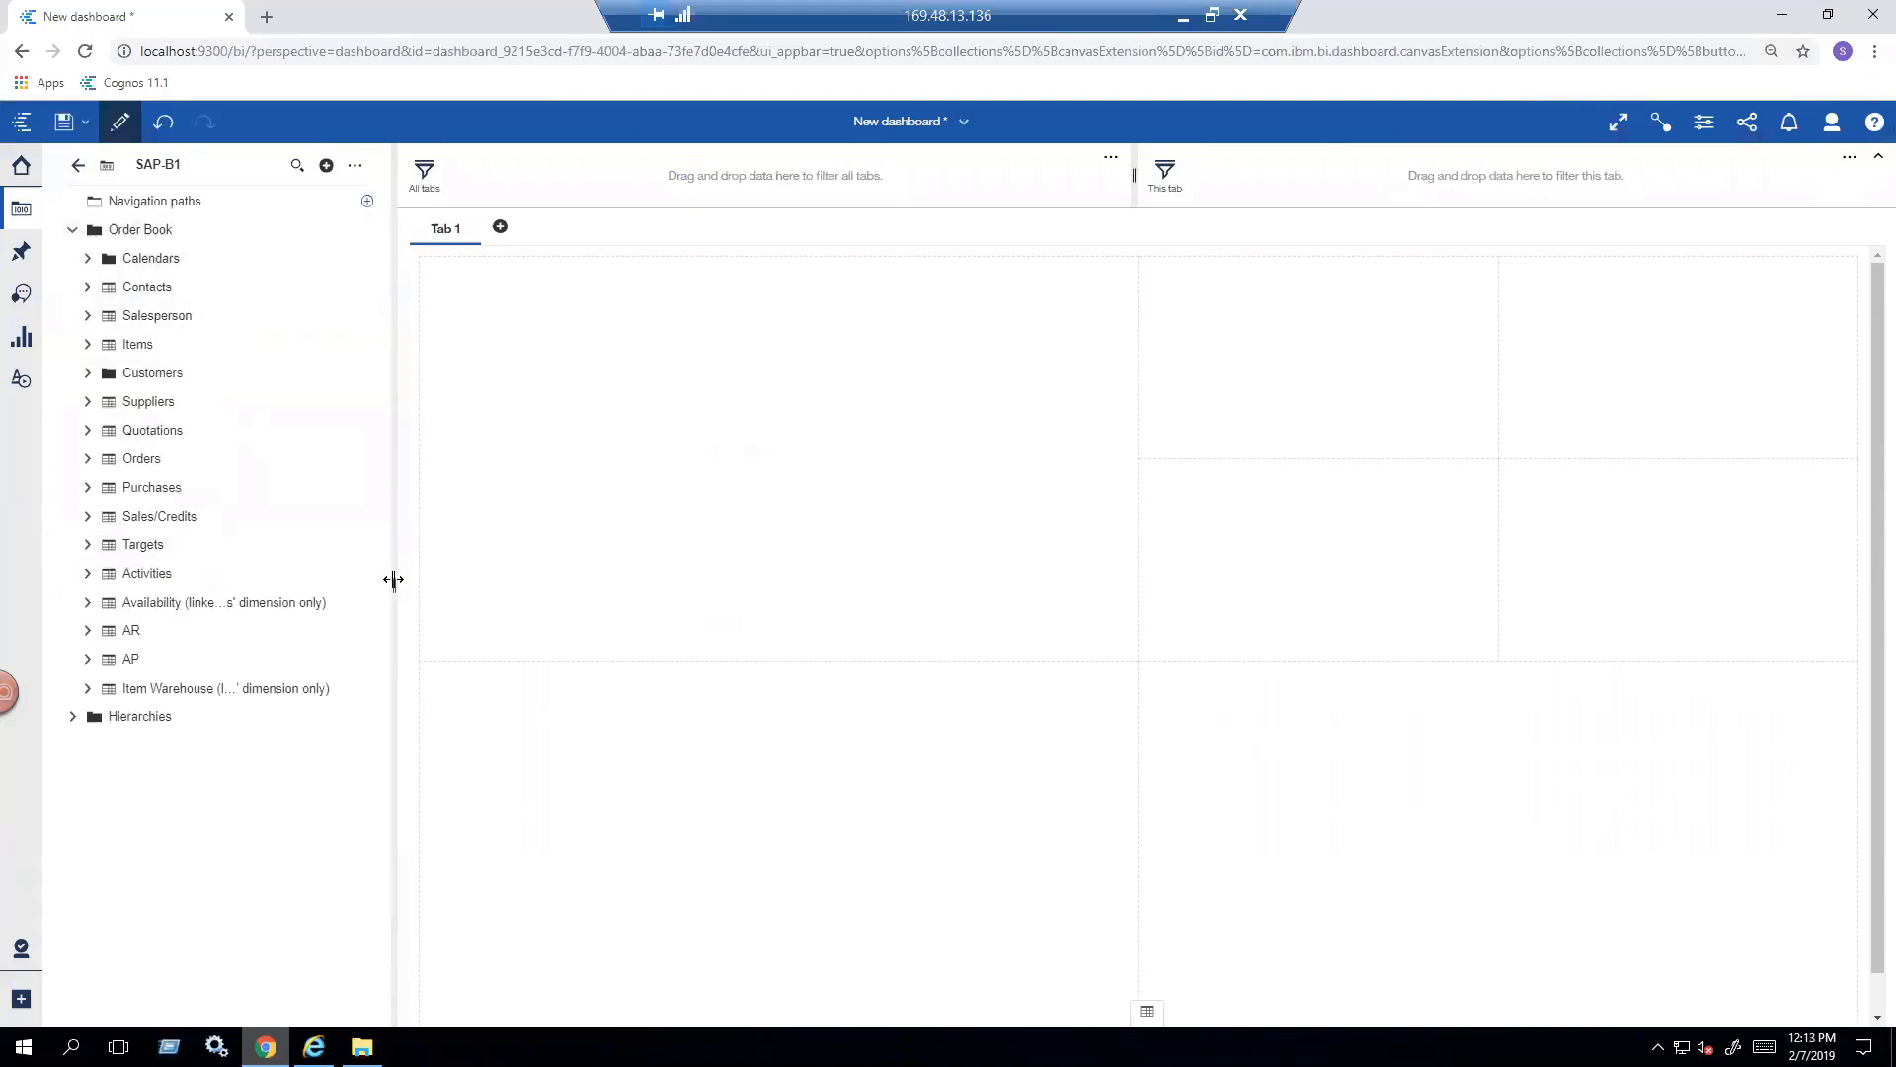
pyautogui.moveTo(402, 584); pyautogui.dragTo(461, 585)
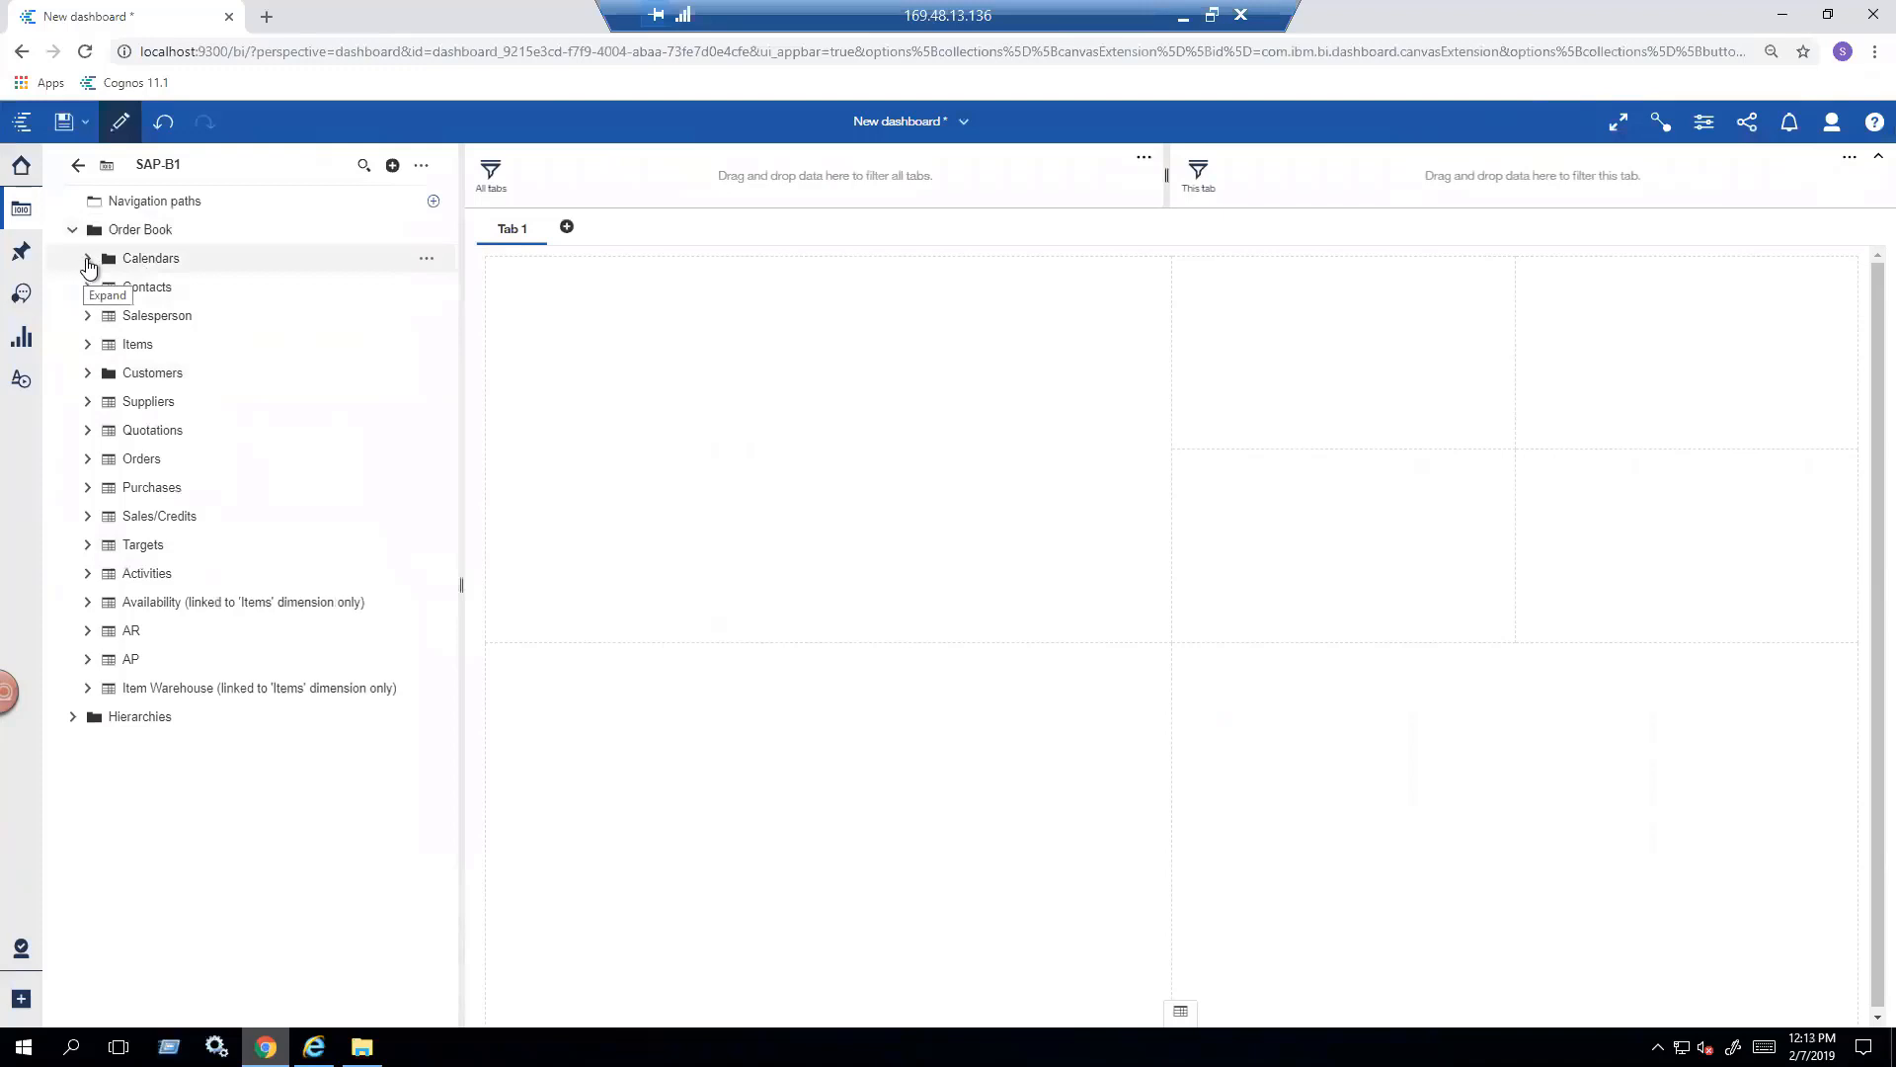
pyautogui.click(88, 261)
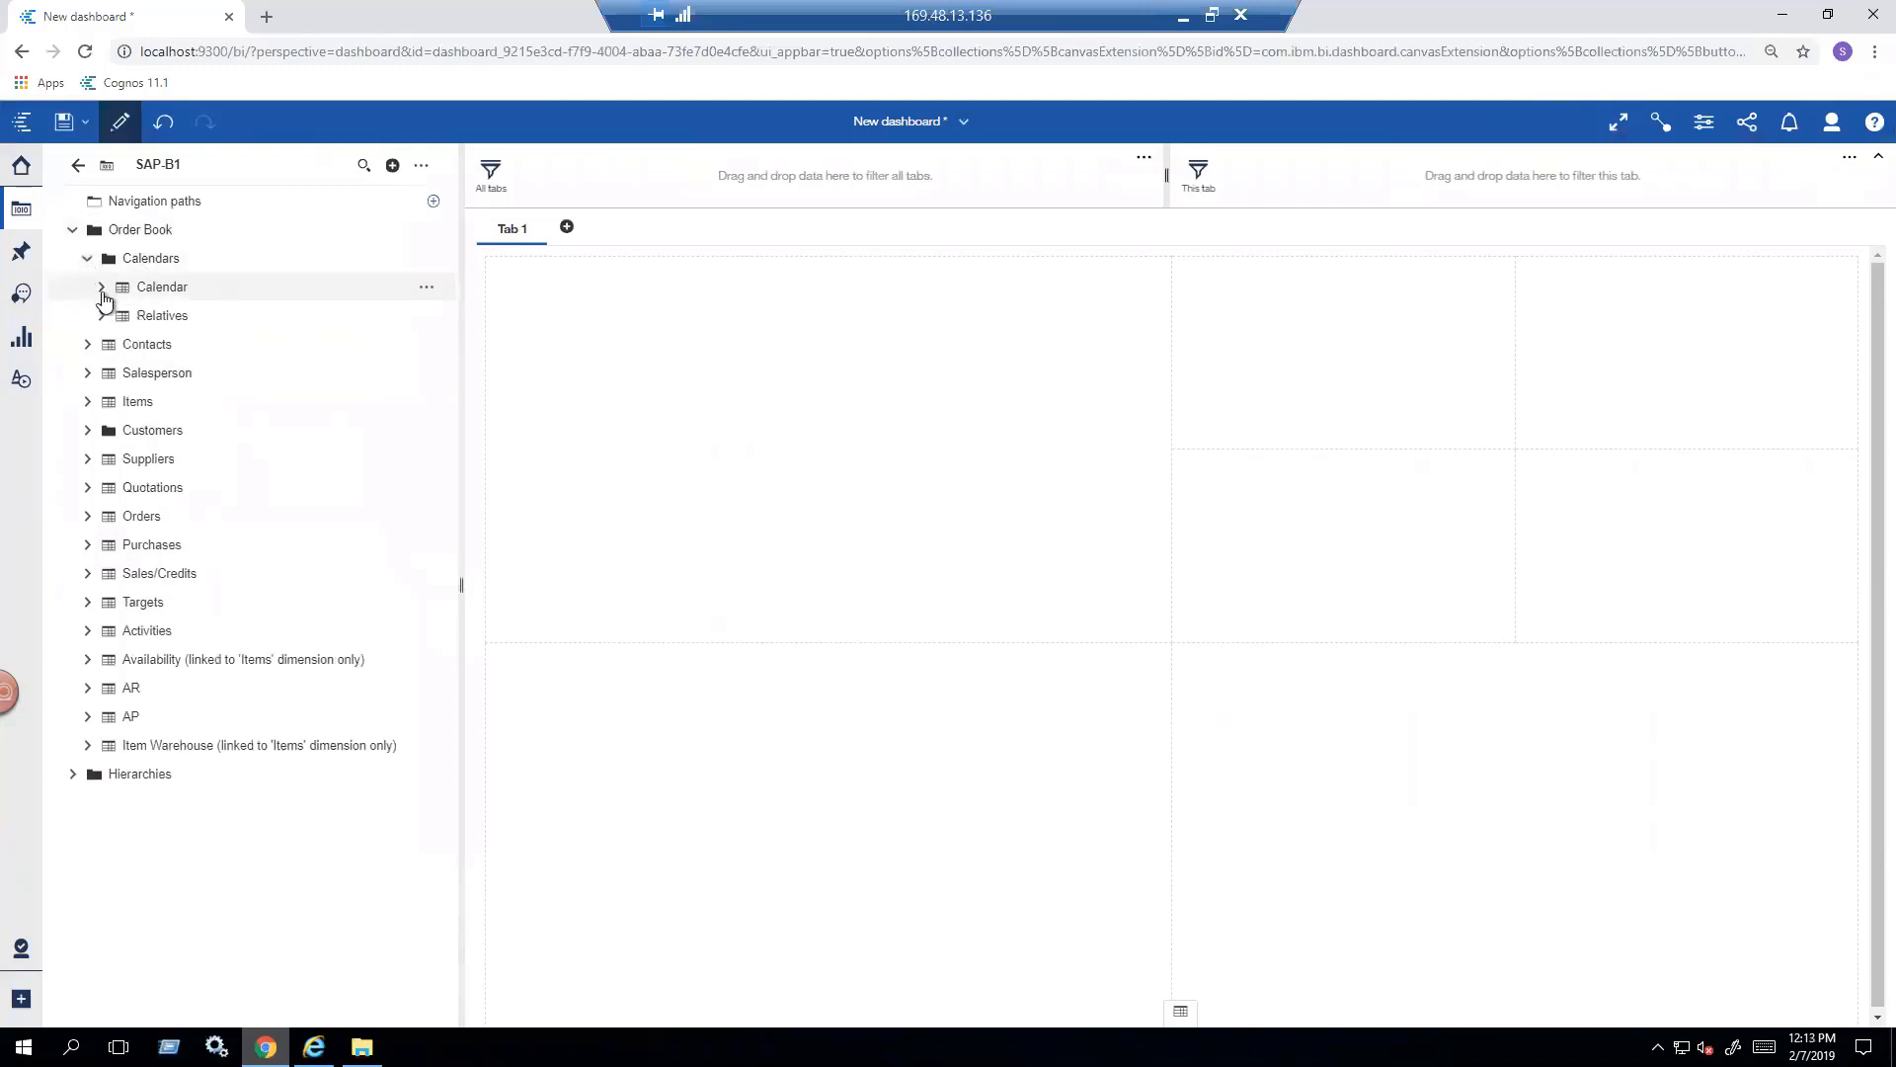
pyautogui.click(102, 289)
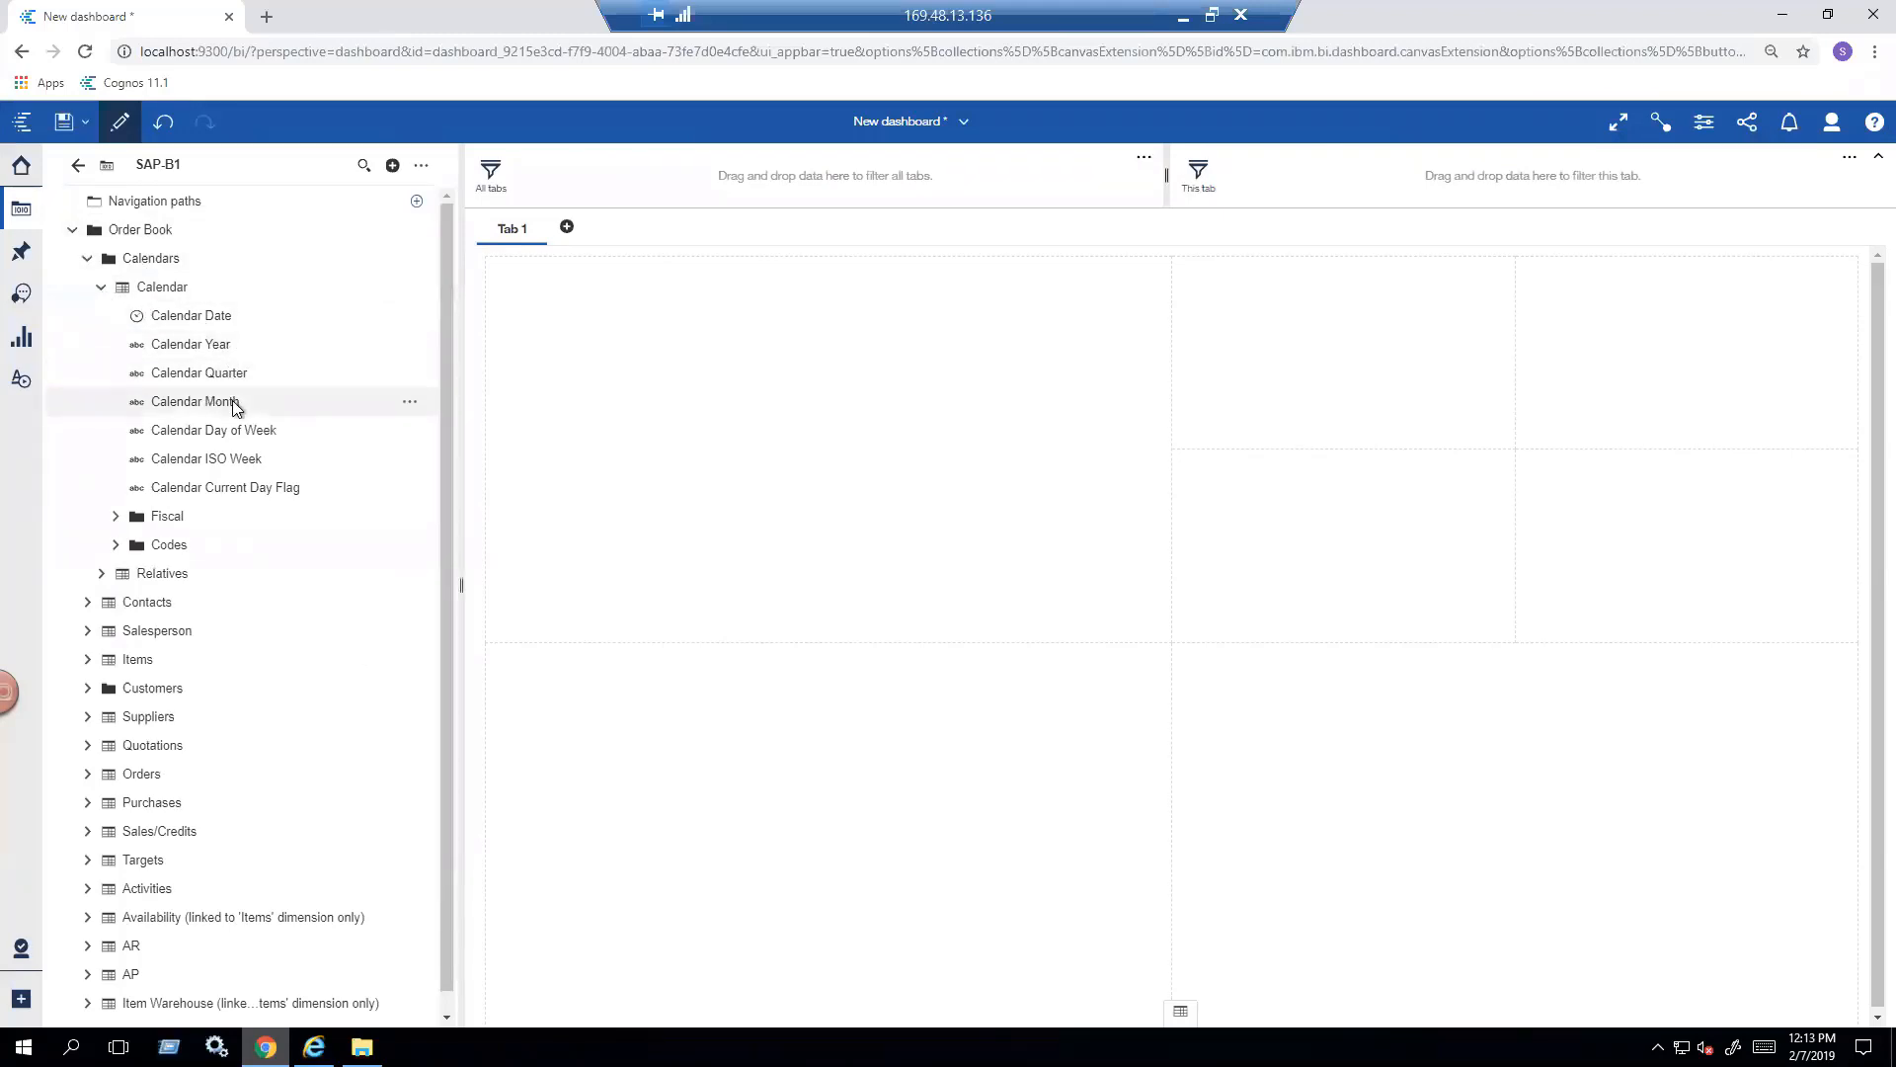
# - Expand the Items table with its General and Supply folders to reach the on-hand and on-order measures
pyautogui.click(87, 663)
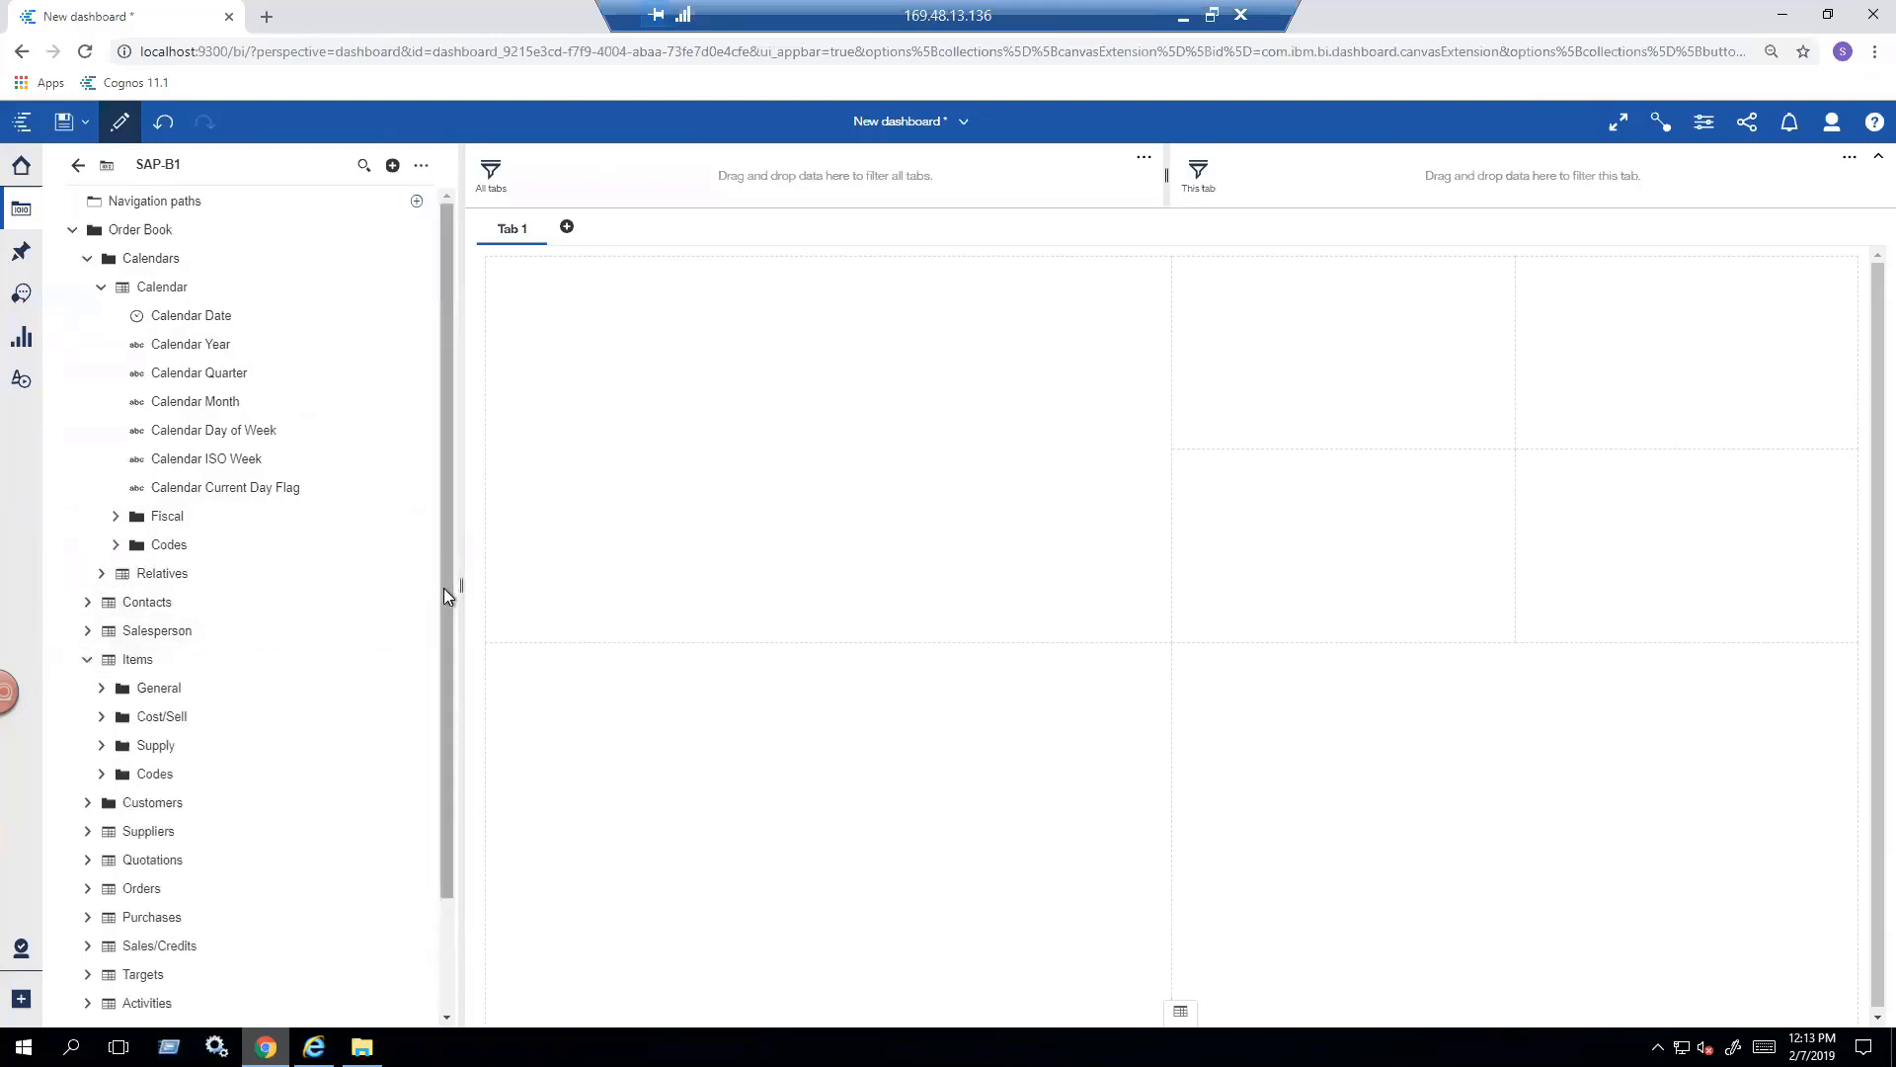
pyautogui.scroll(-2, 443, 606)
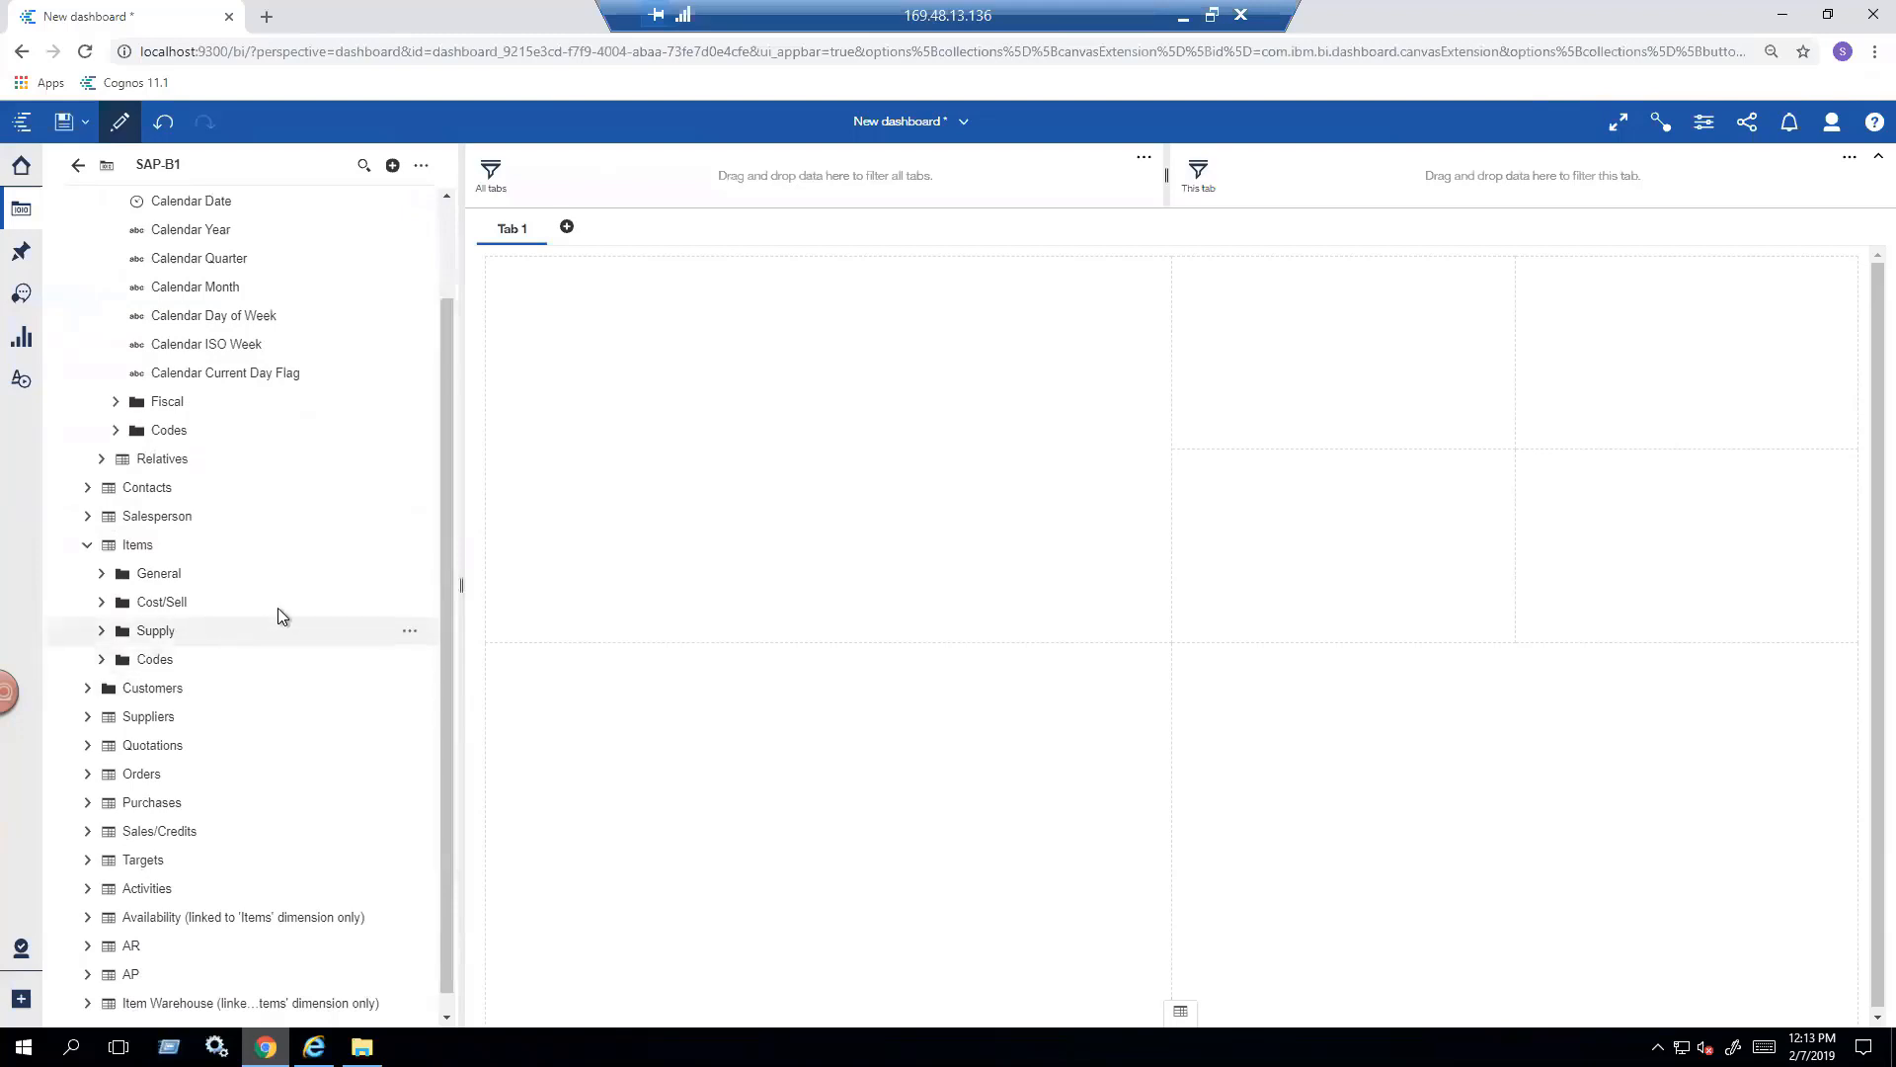
pyautogui.click(101, 575)
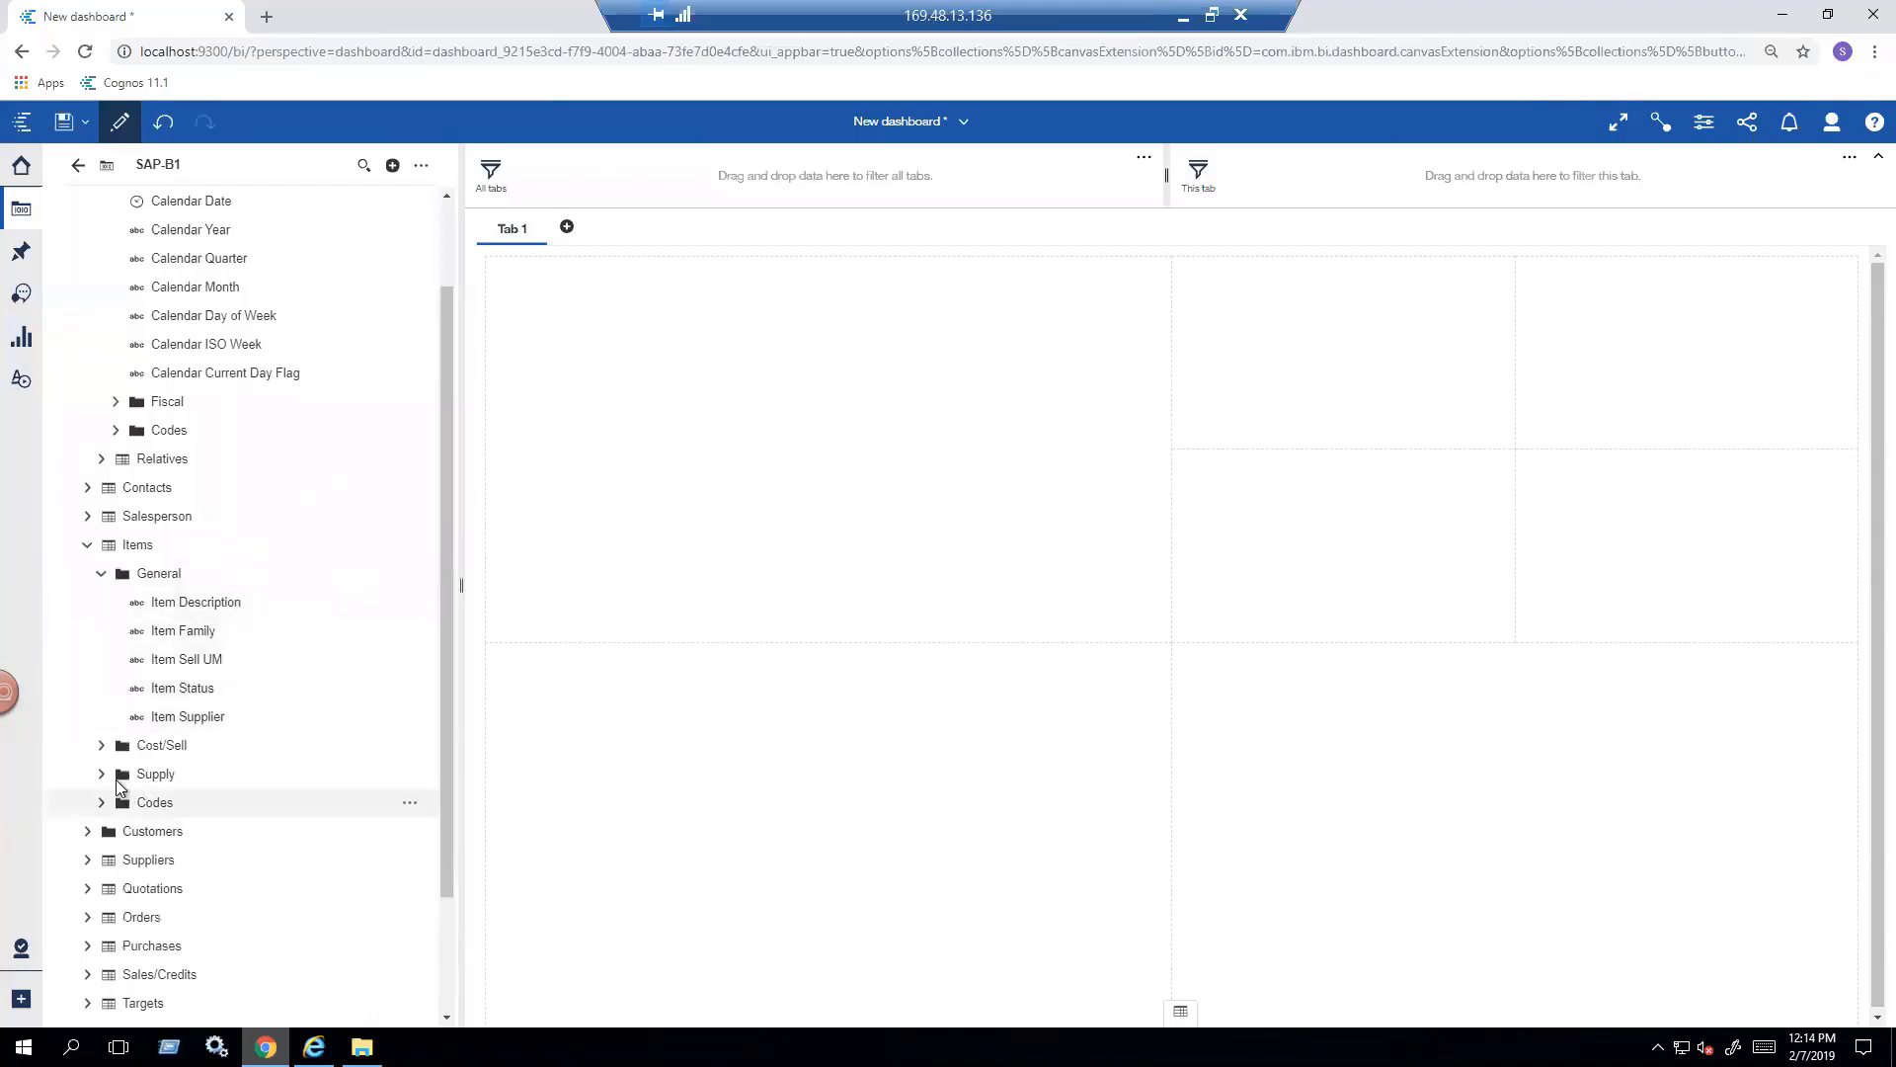
pyautogui.click(101, 774)
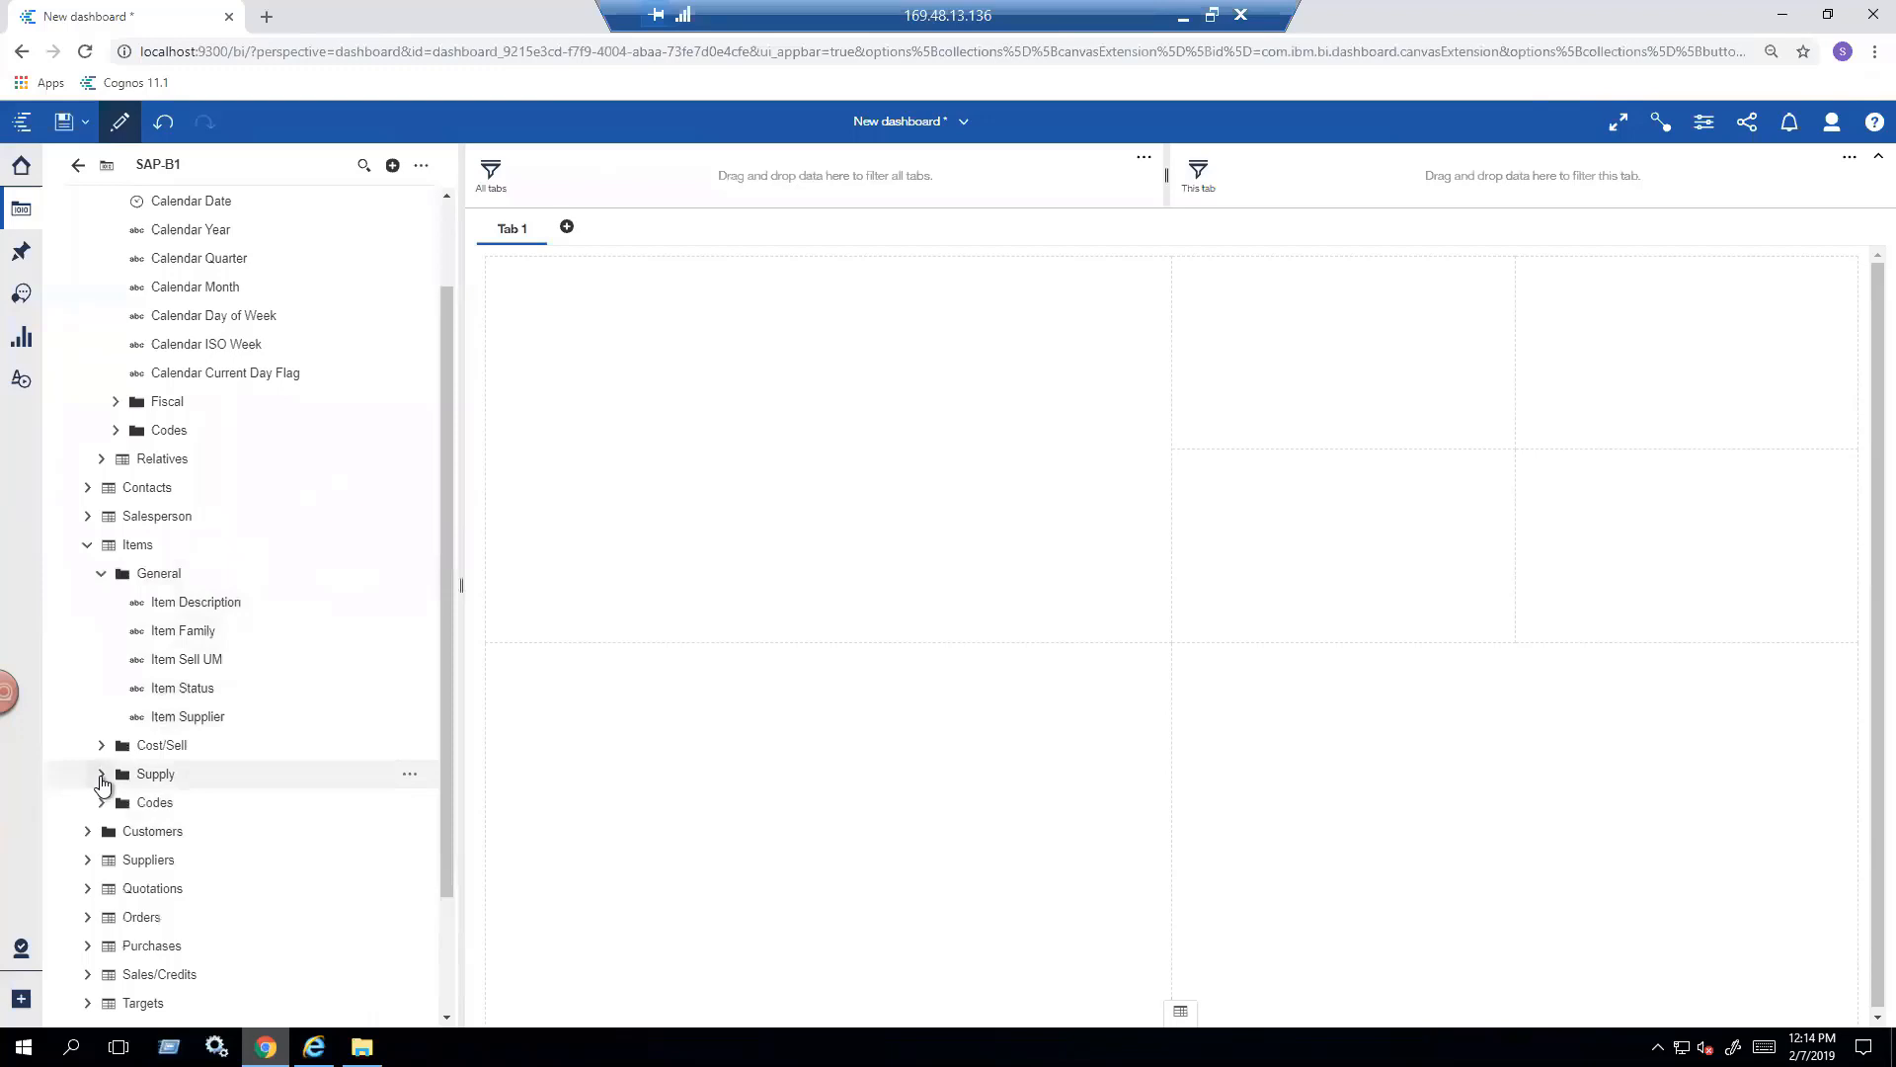
pyautogui.moveTo(442, 710); pyautogui.dragTo(435, 782)
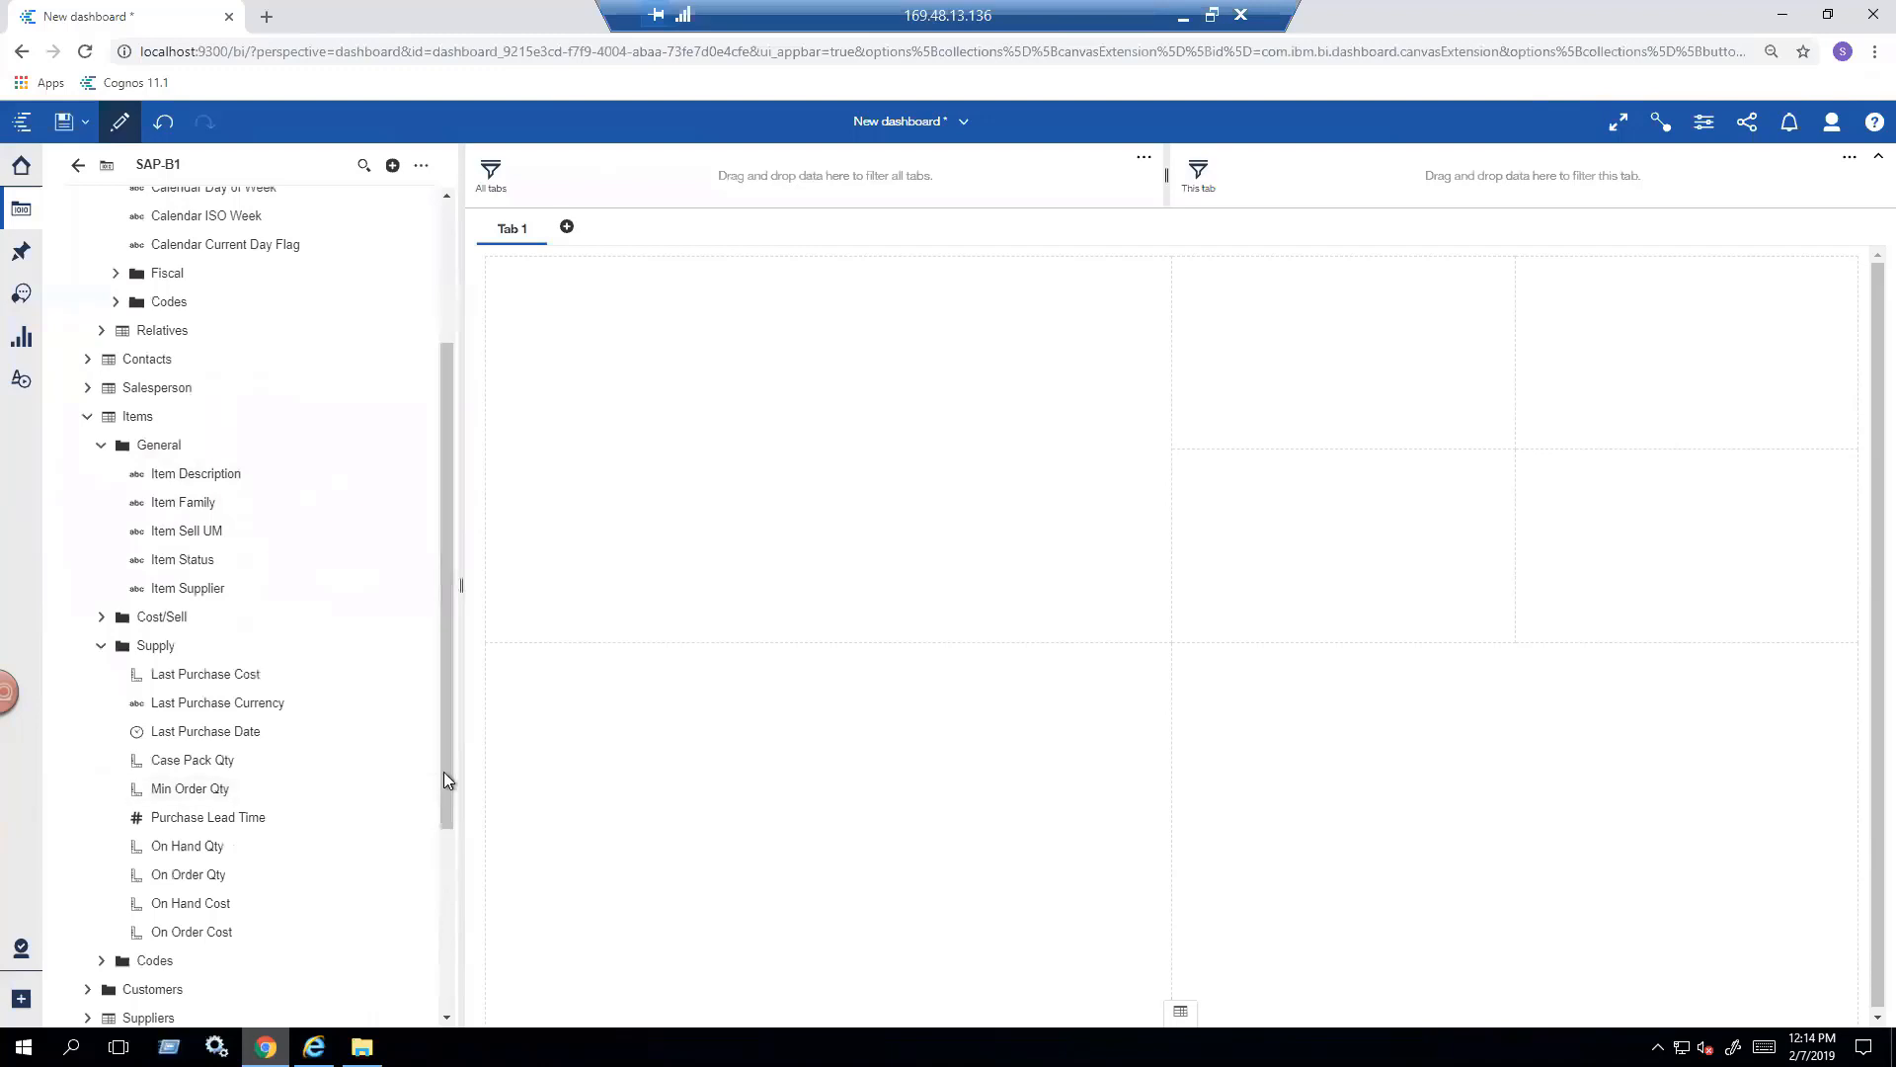
pyautogui.moveTo(443, 772); pyautogui.dragTo(442, 868)
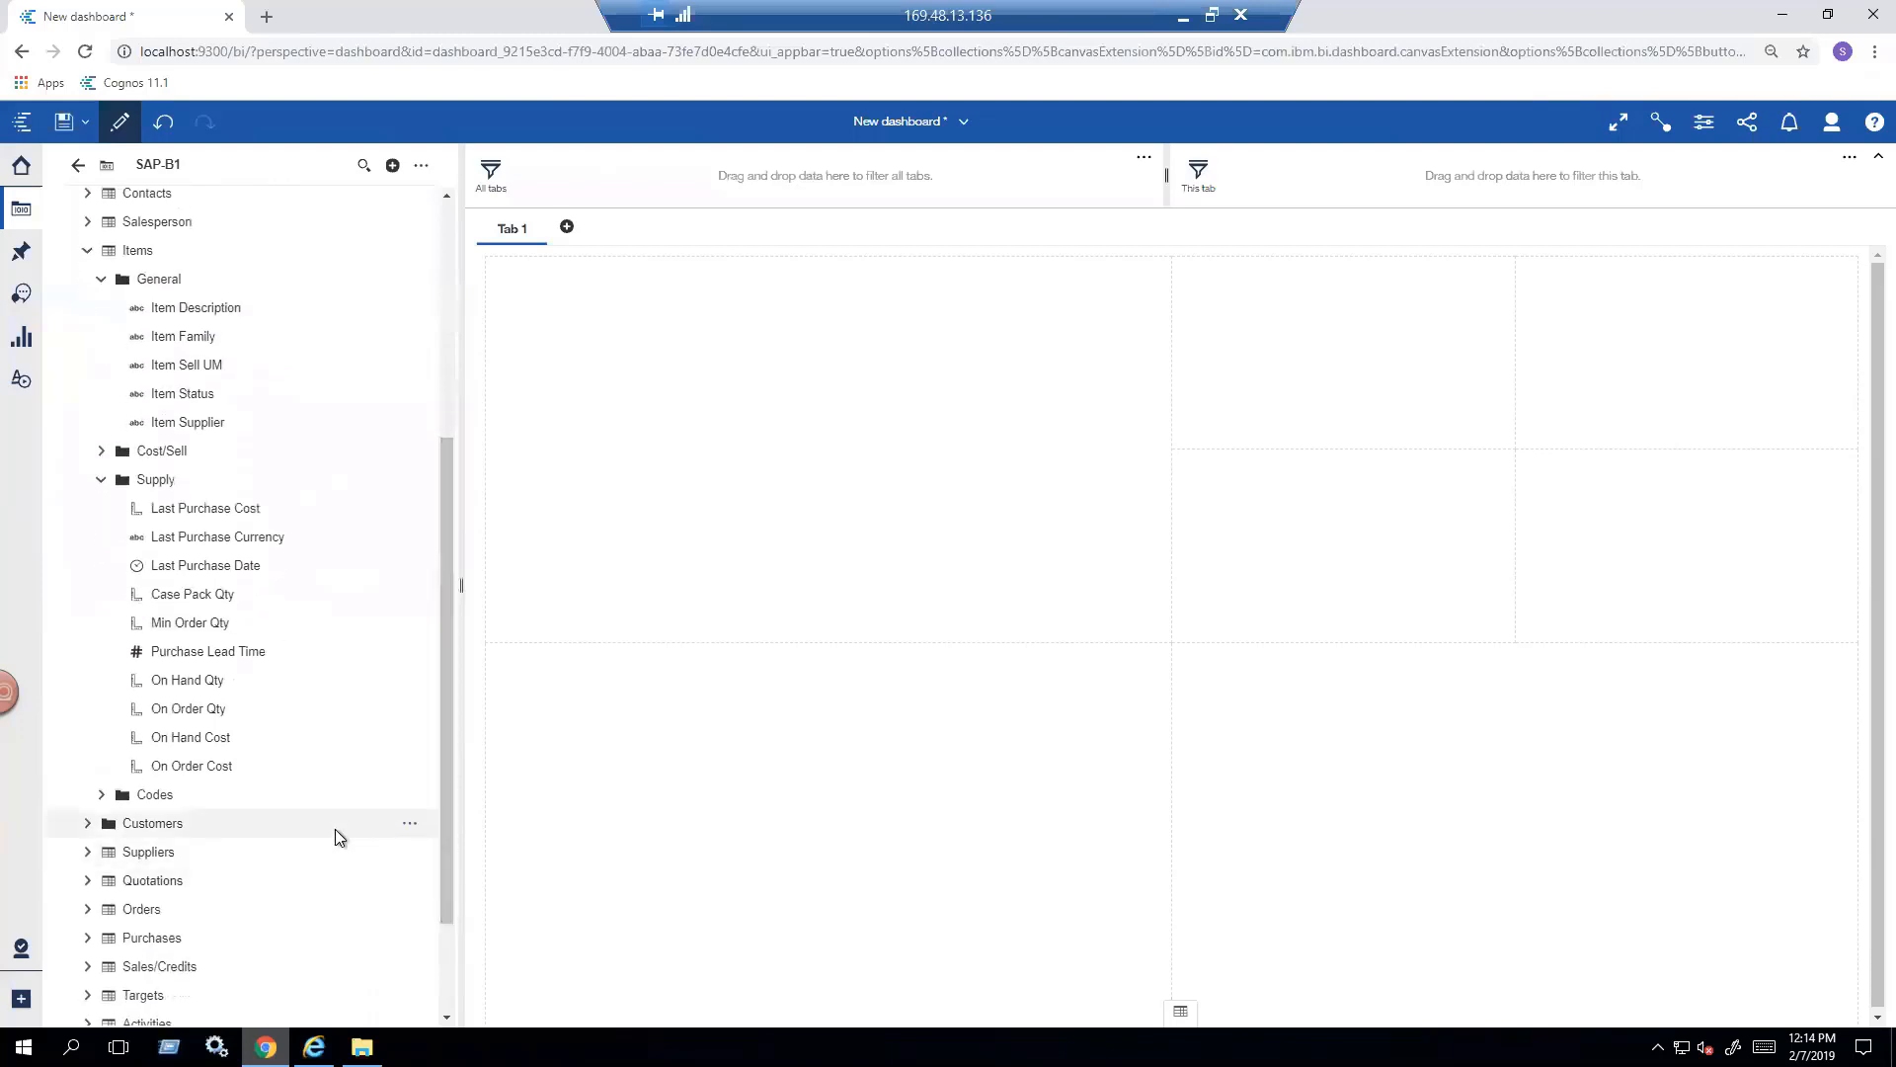
pyautogui.moveTo(448, 808); pyautogui.dragTo(447, 916)
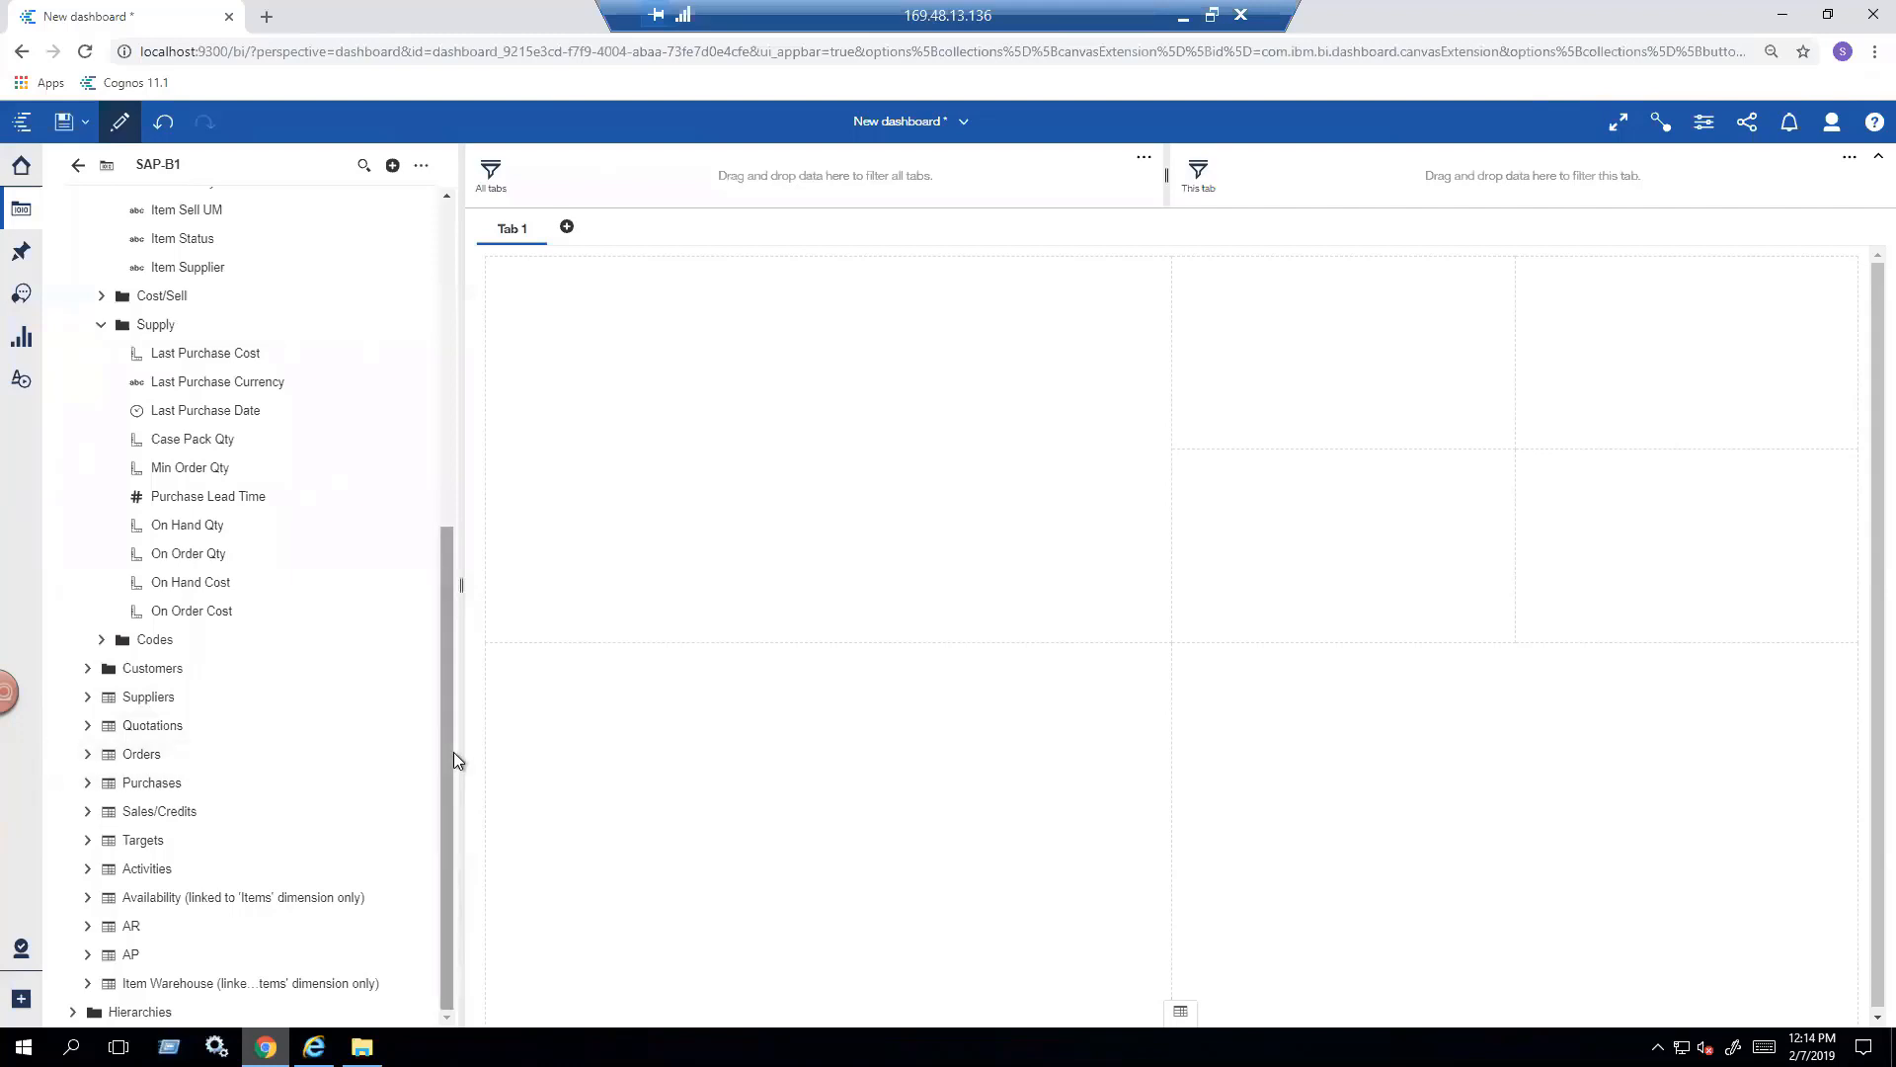
pyautogui.moveTo(449, 750); pyautogui.dragTo(448, 737)
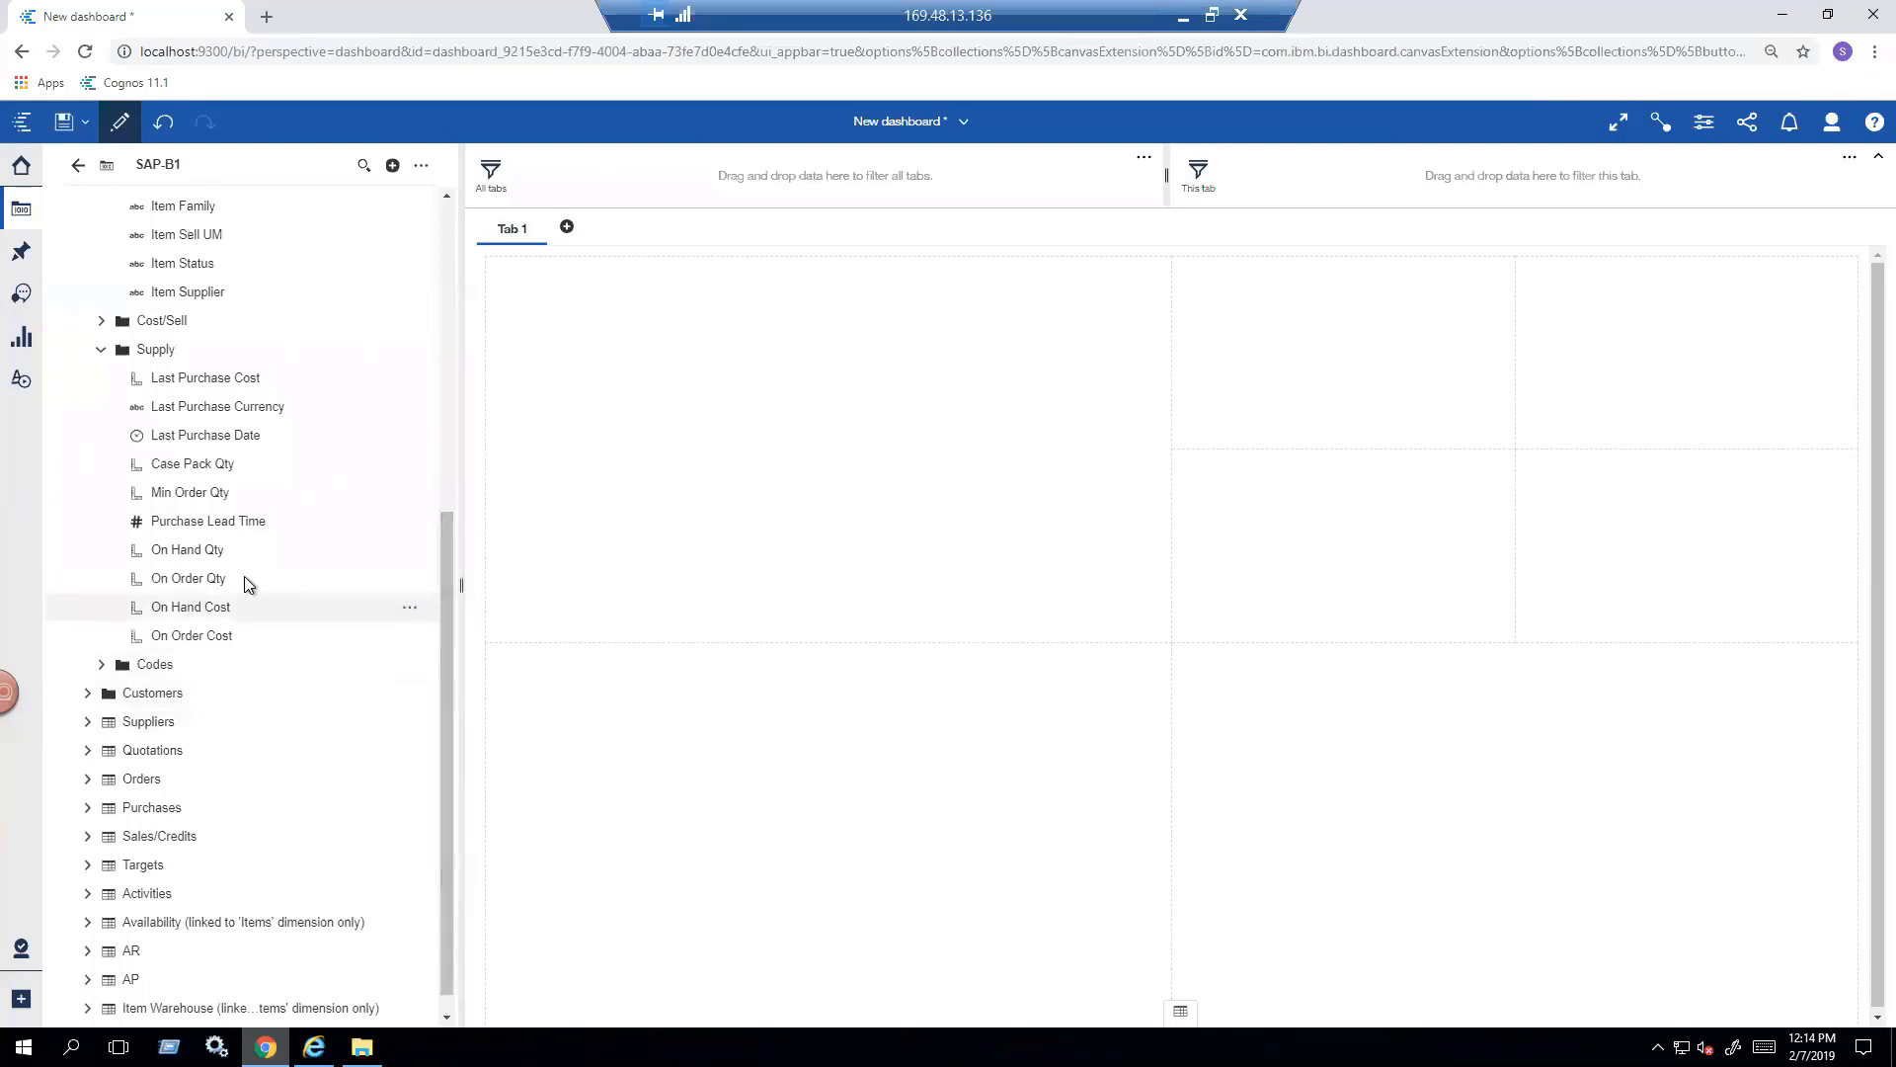
# - Place On Hand Qty and On Order Qty in the upper two small cells, and On Hand Cost and On Order Cost in the two below
pyautogui.click(181, 558)
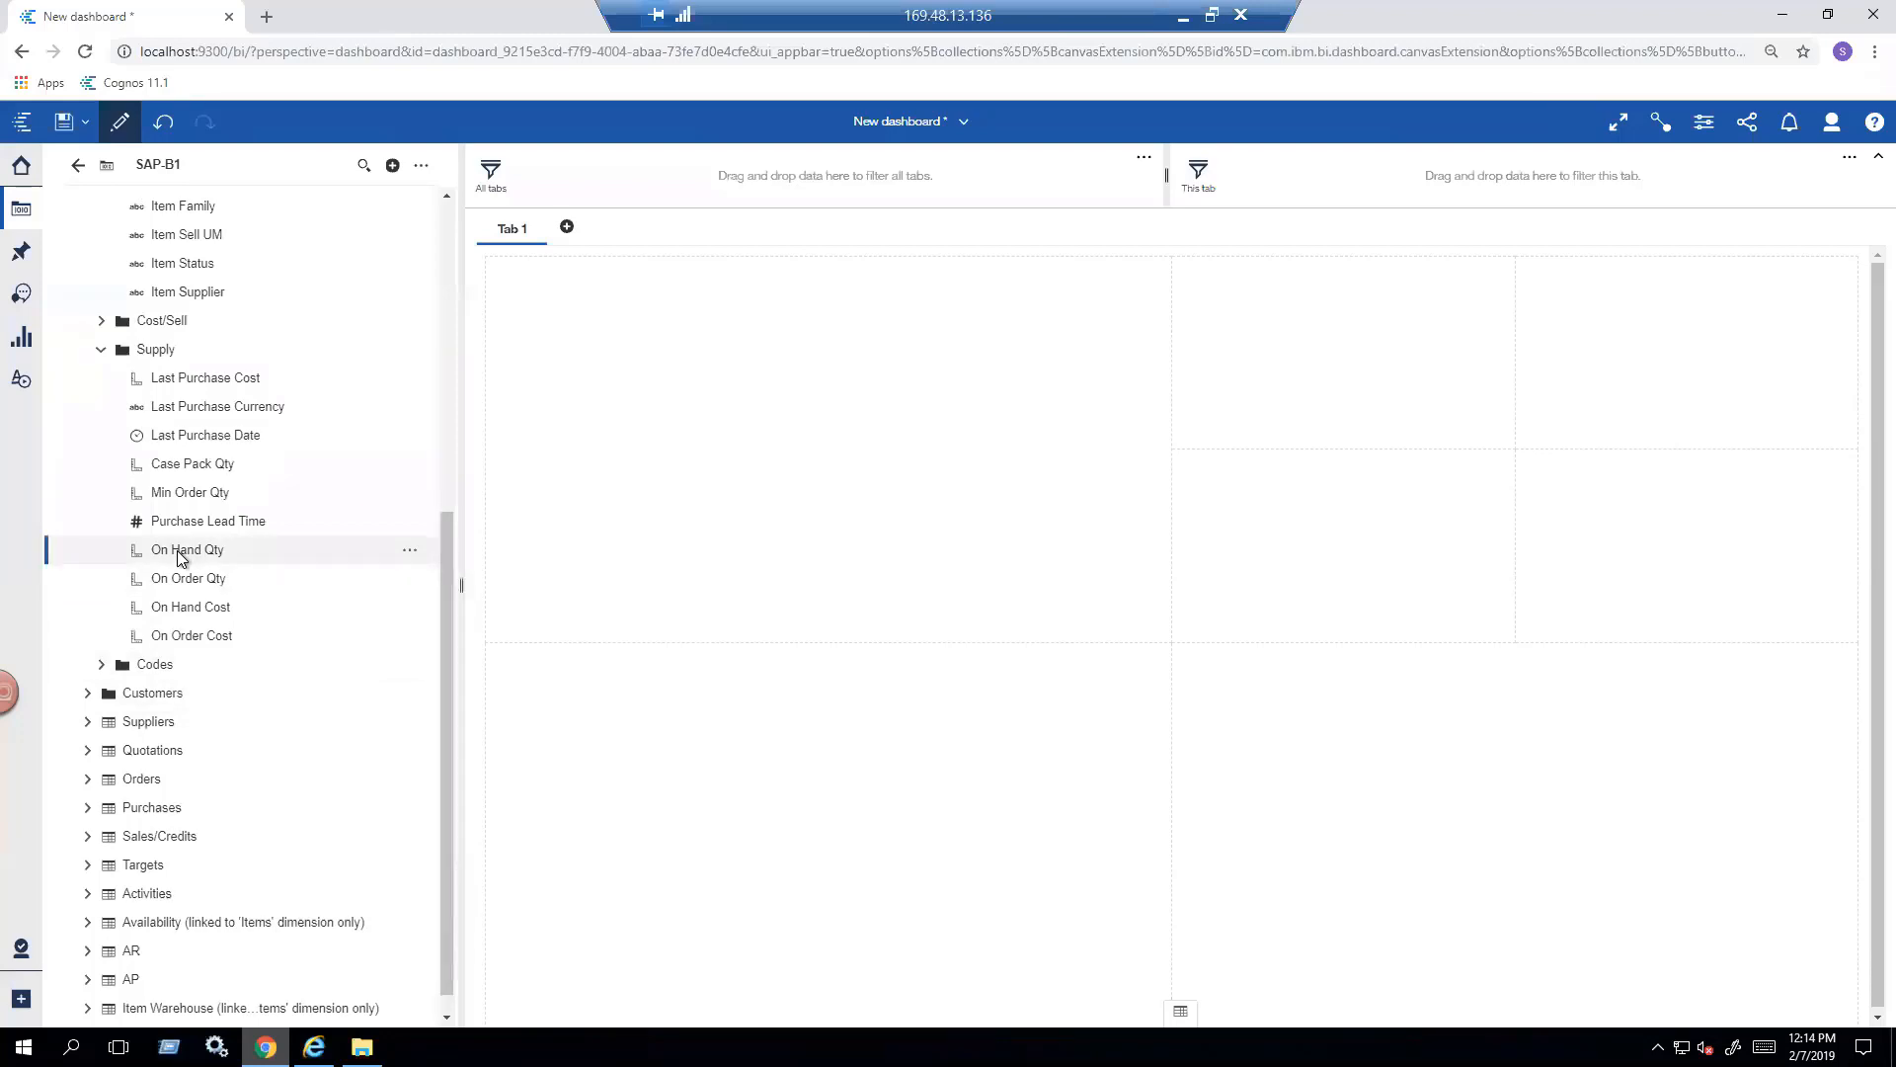
pyautogui.moveTo(181, 558); pyautogui.dragTo(1338, 364)
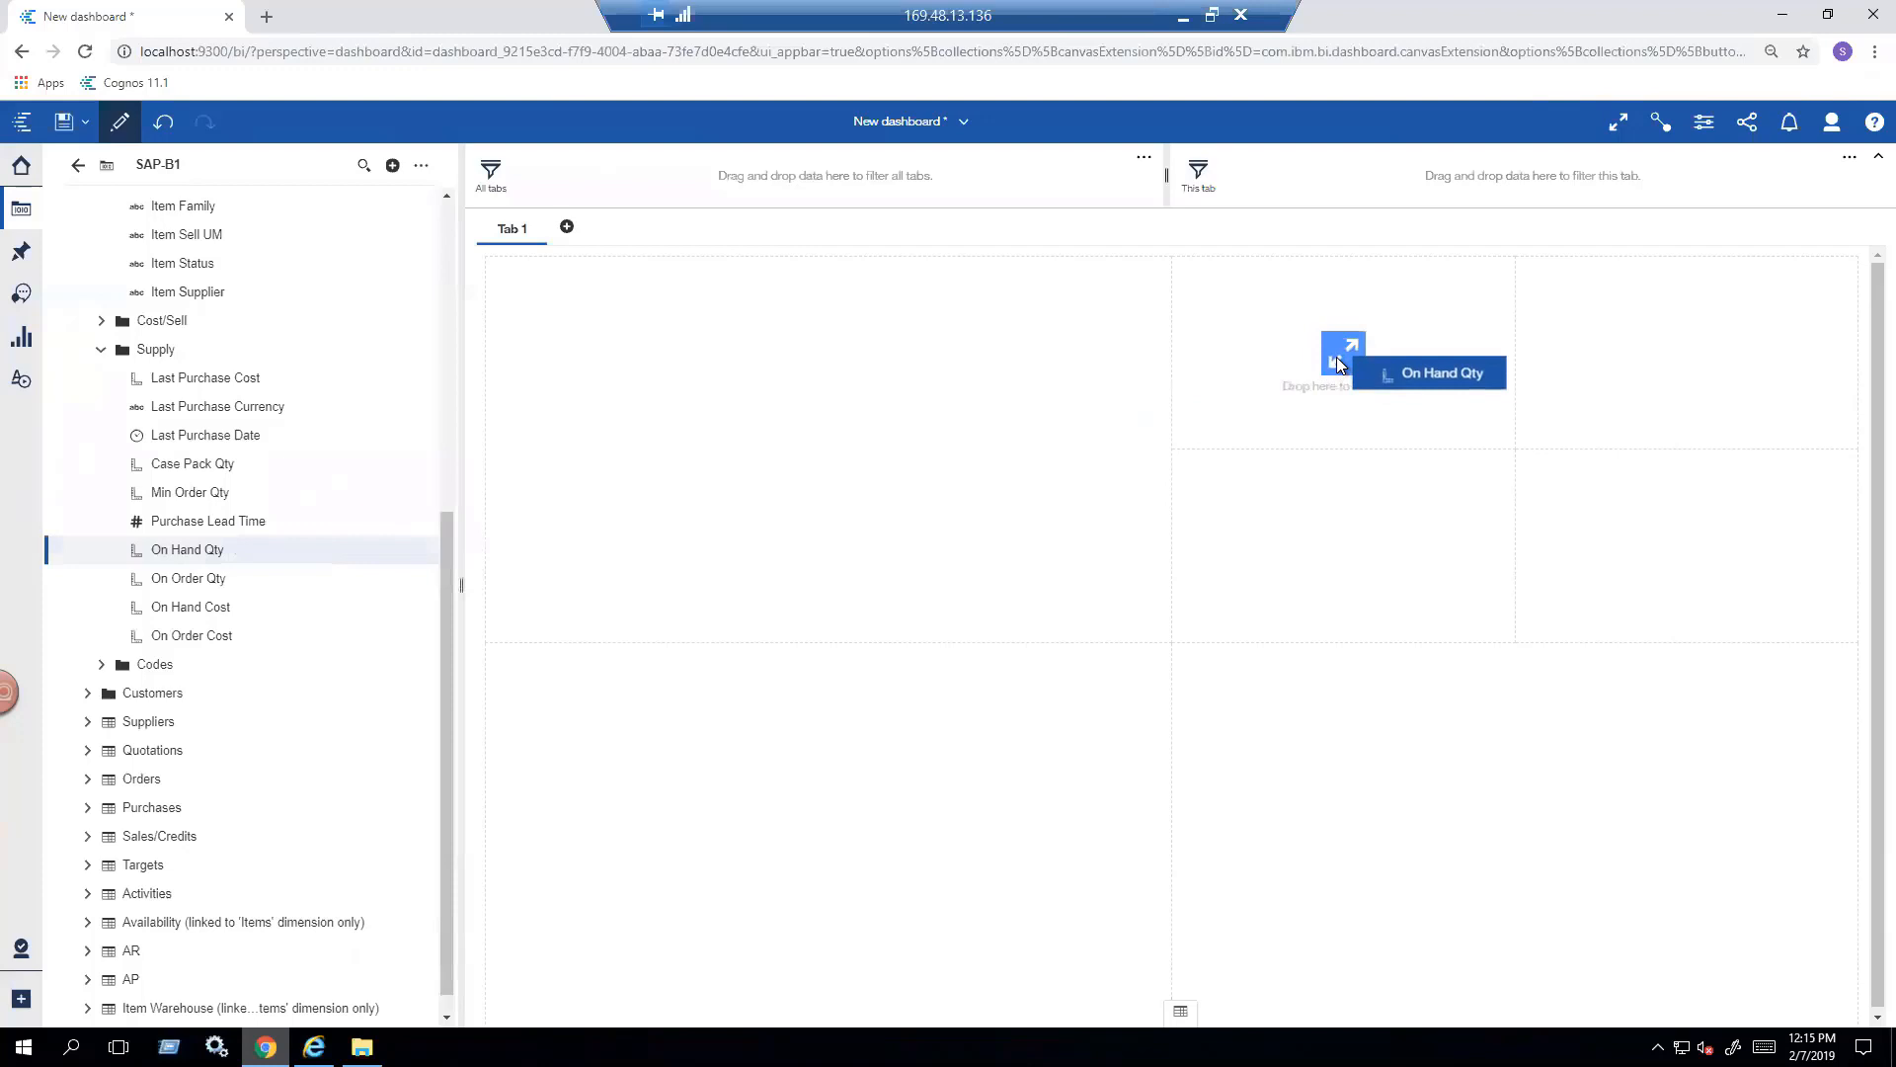
pyautogui.moveTo(1338, 363); pyautogui.dragTo(1340, 366)
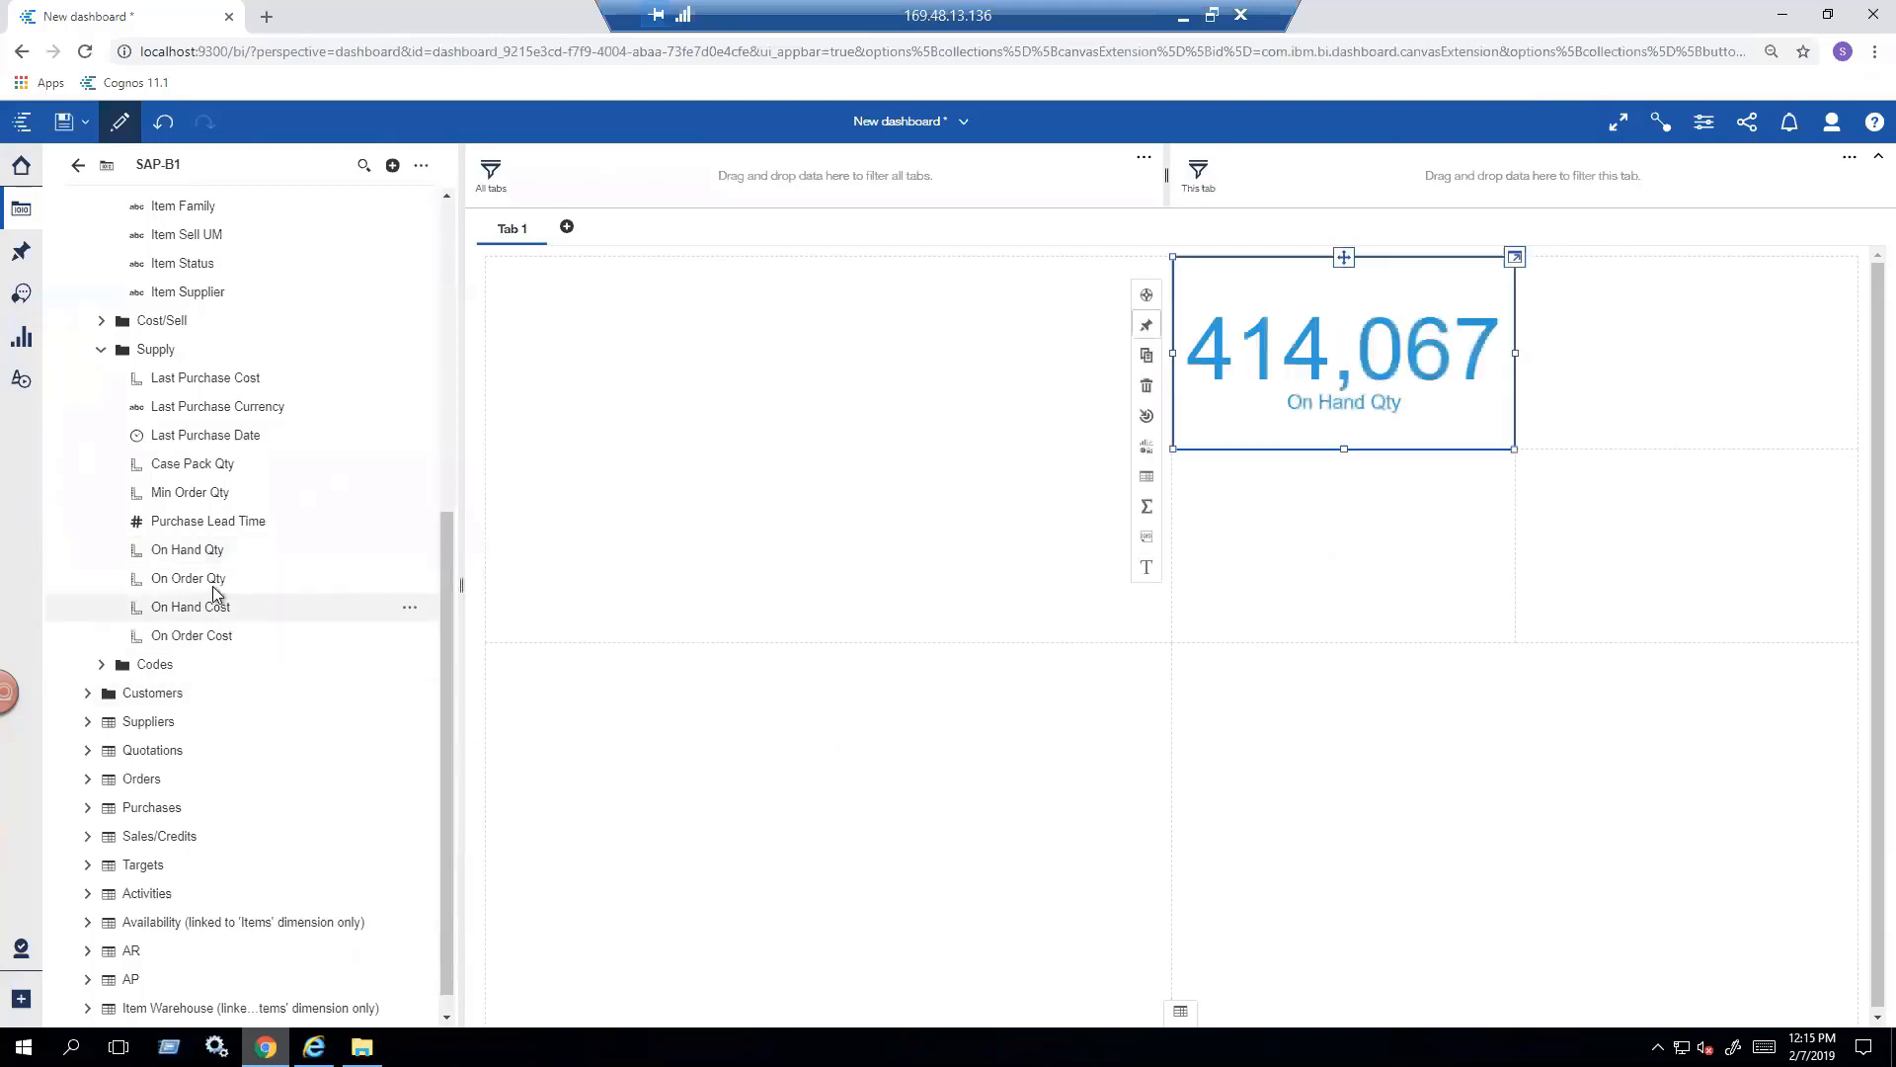
pyautogui.moveTo(197, 585); pyautogui.dragTo(1679, 354)
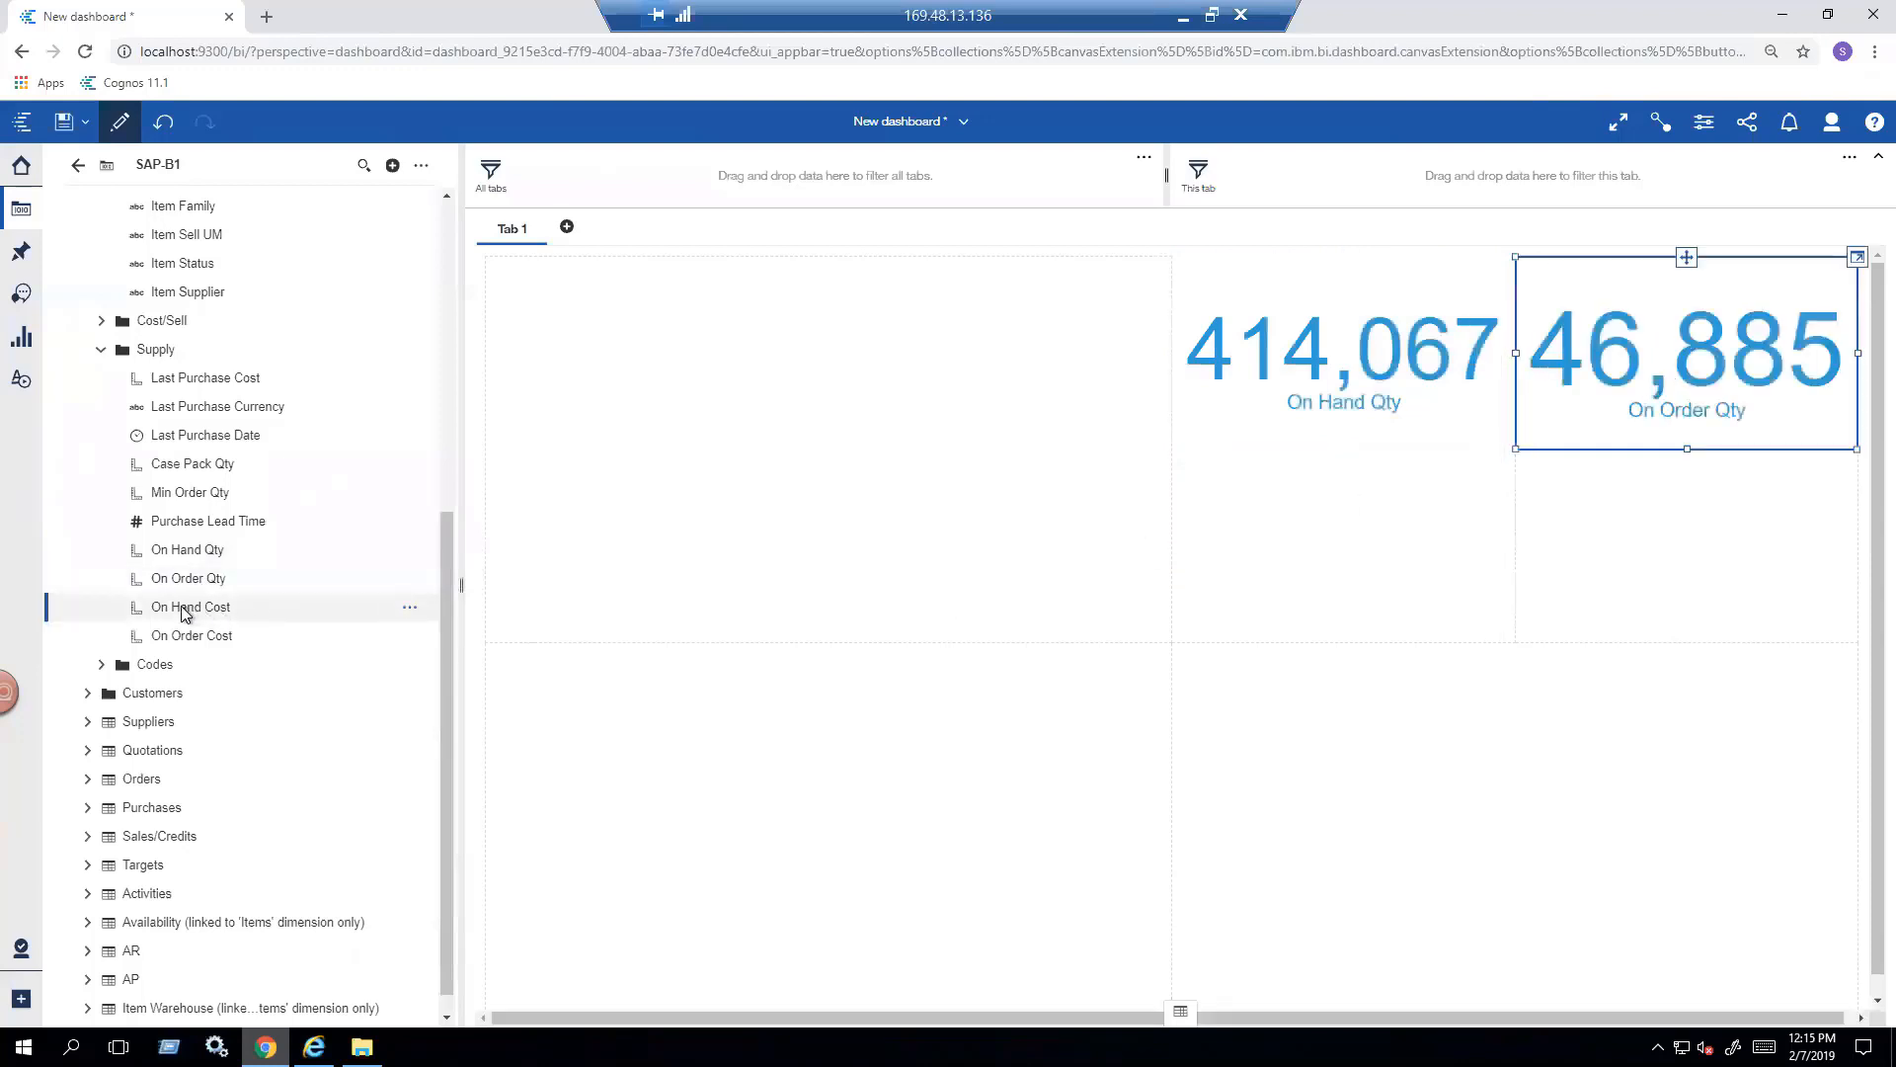
pyautogui.moveTo(228, 609); pyautogui.dragTo(1336, 550)
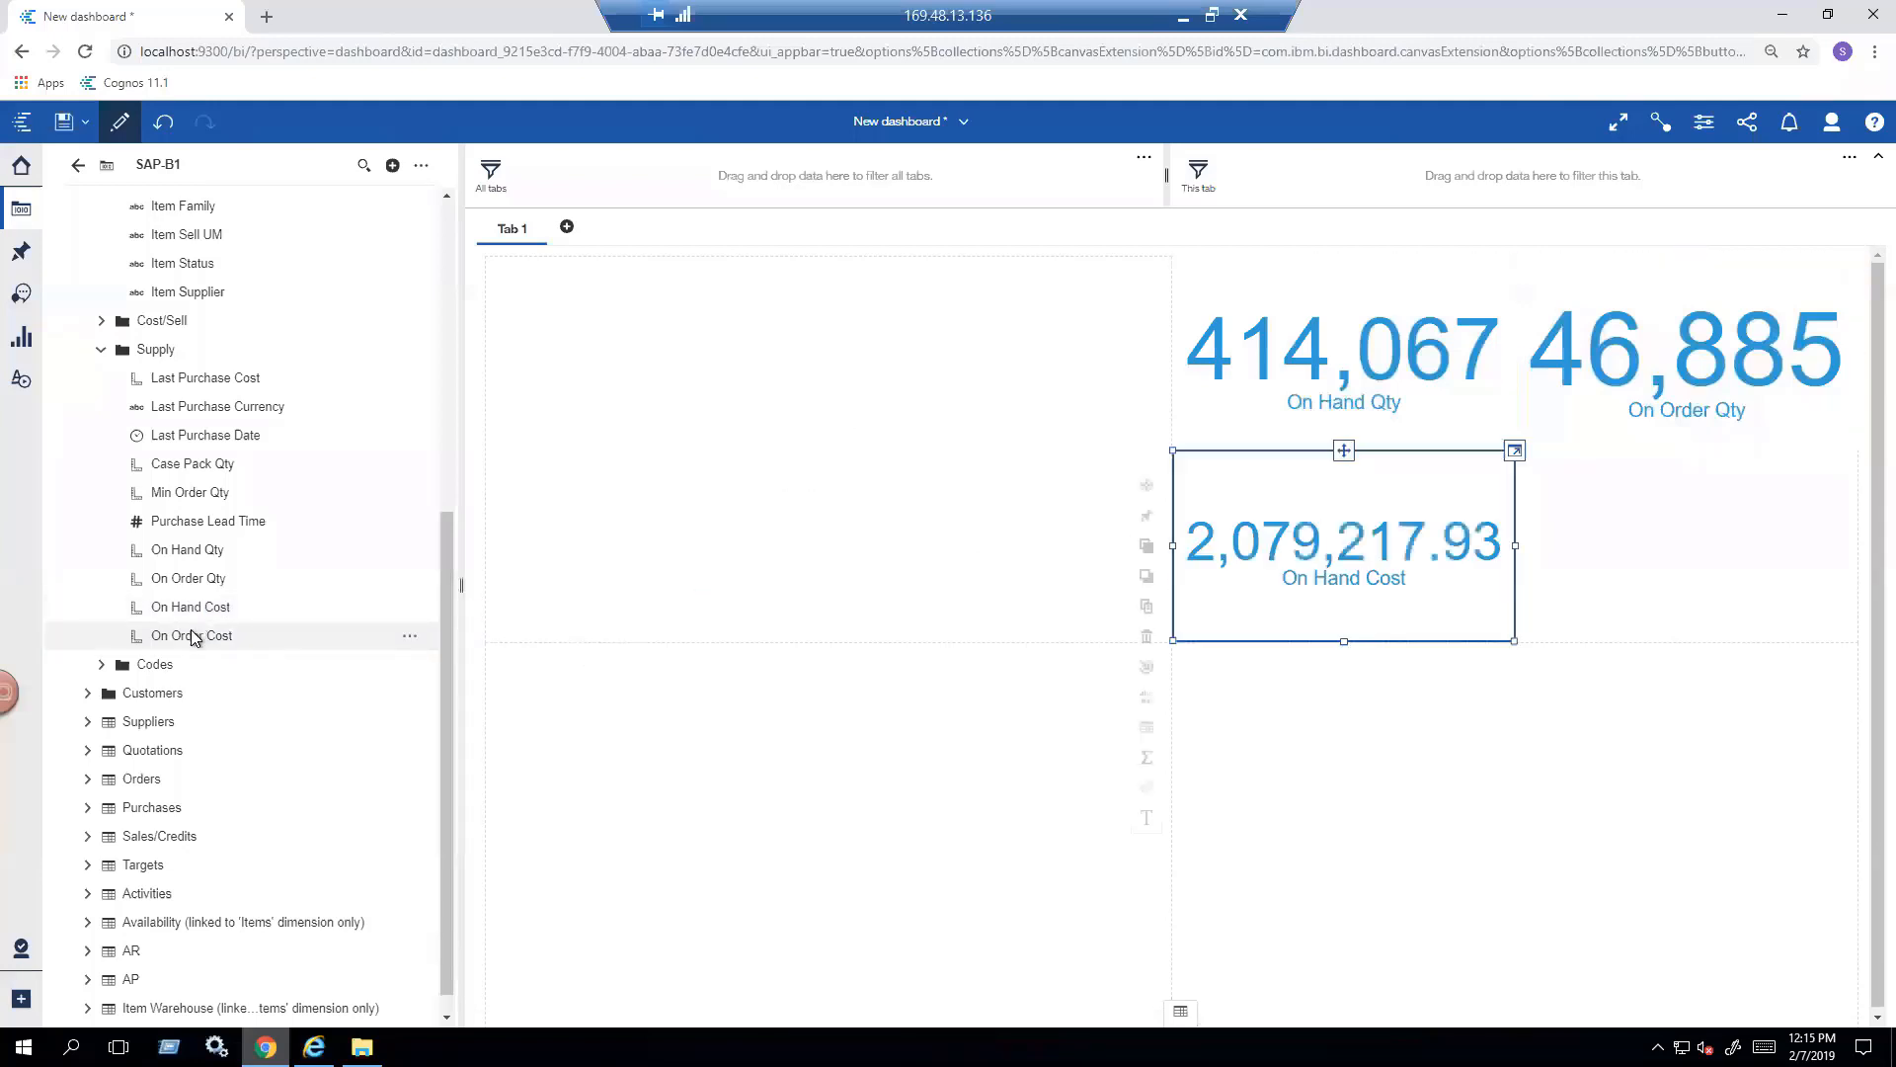
pyautogui.moveTo(217, 640); pyautogui.dragTo(1469, 579)
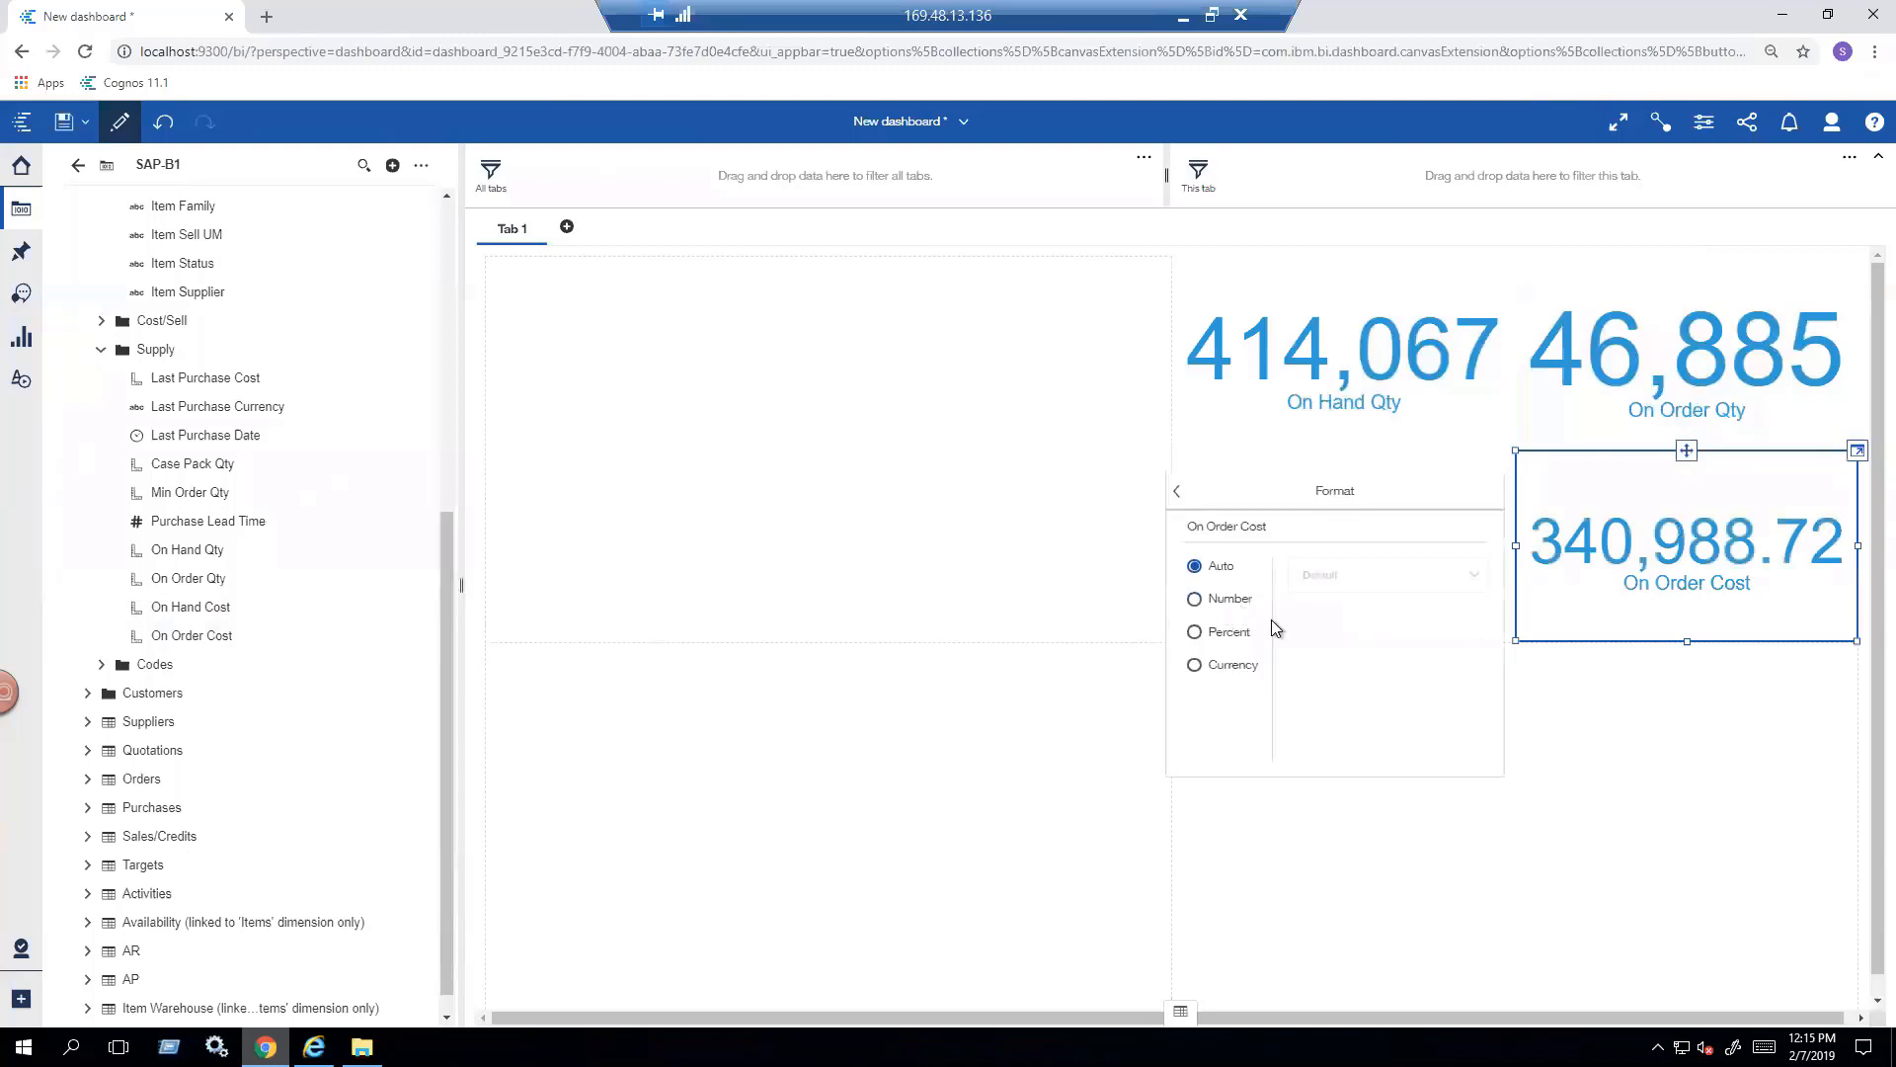
# - Format the On Order Cost figure as an abbreviated number
pyautogui.click(1231, 600)
pyautogui.click(1295, 648)
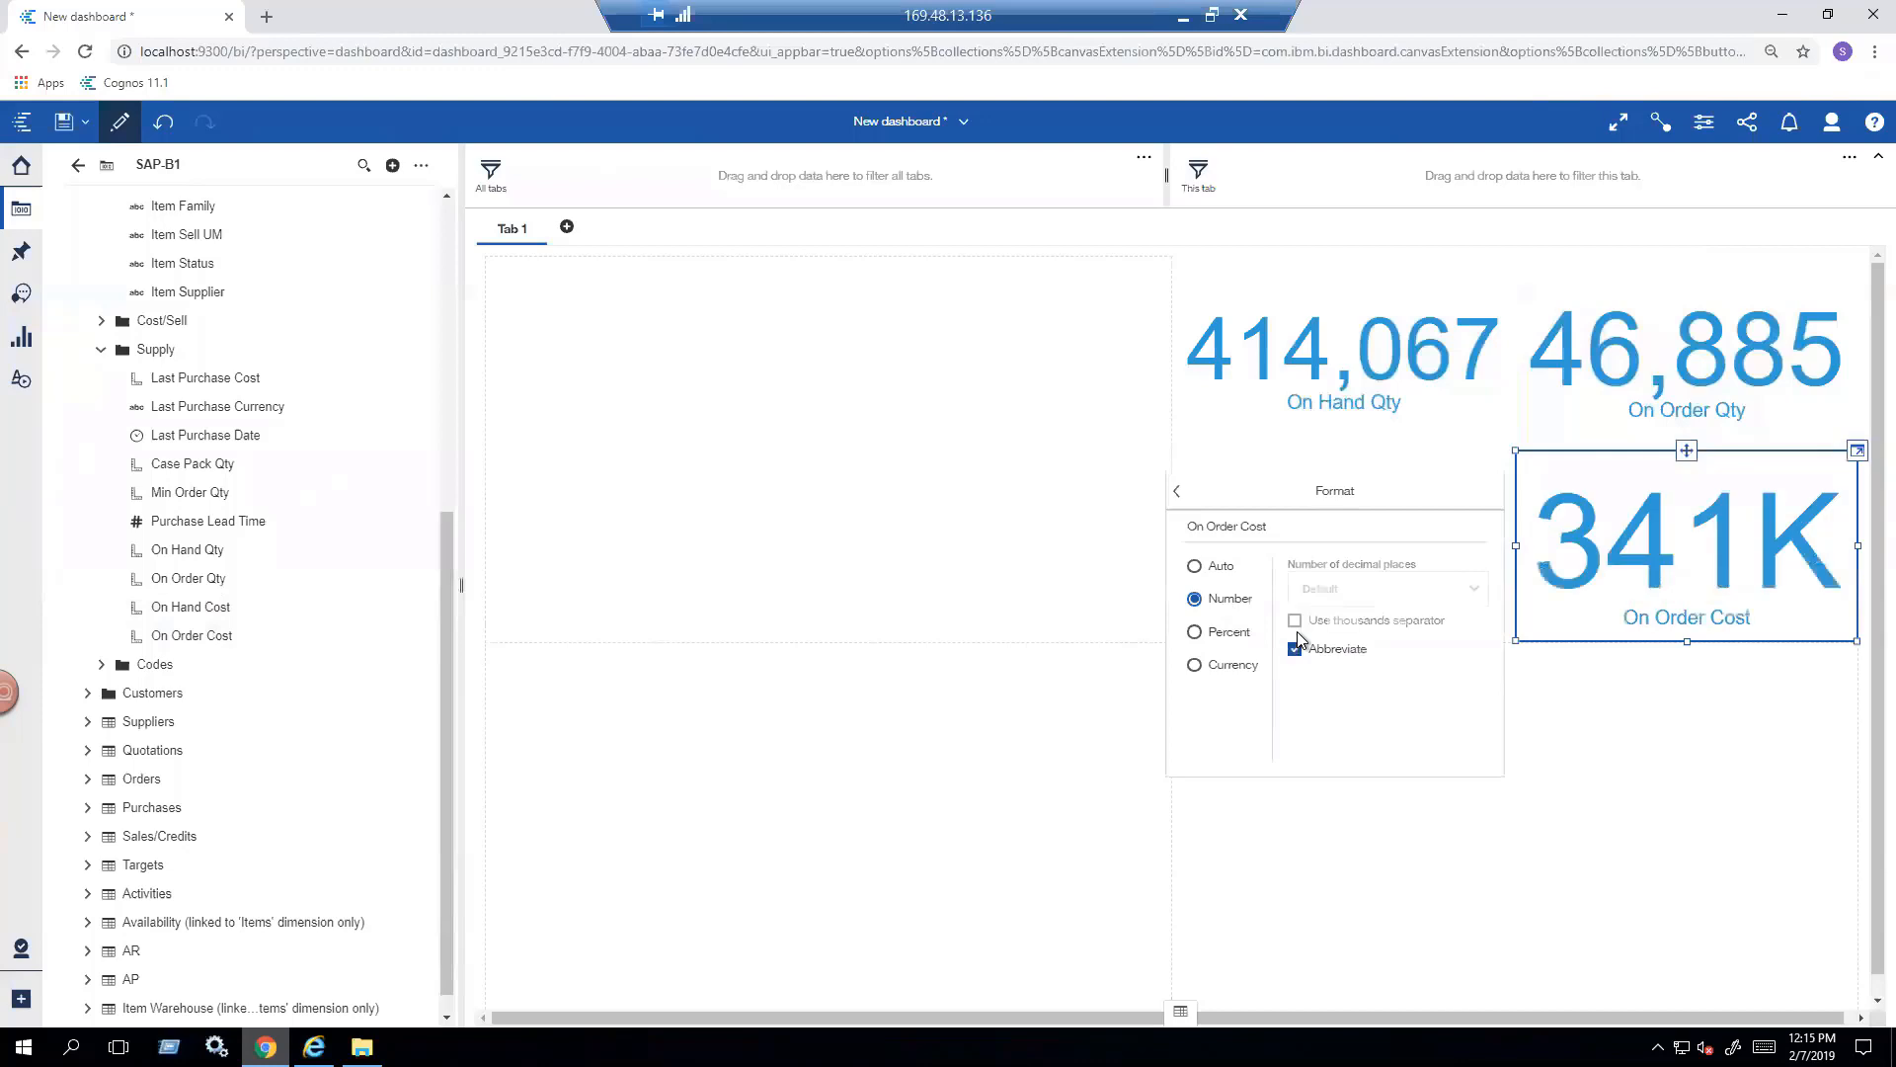
pyautogui.press('Escape')
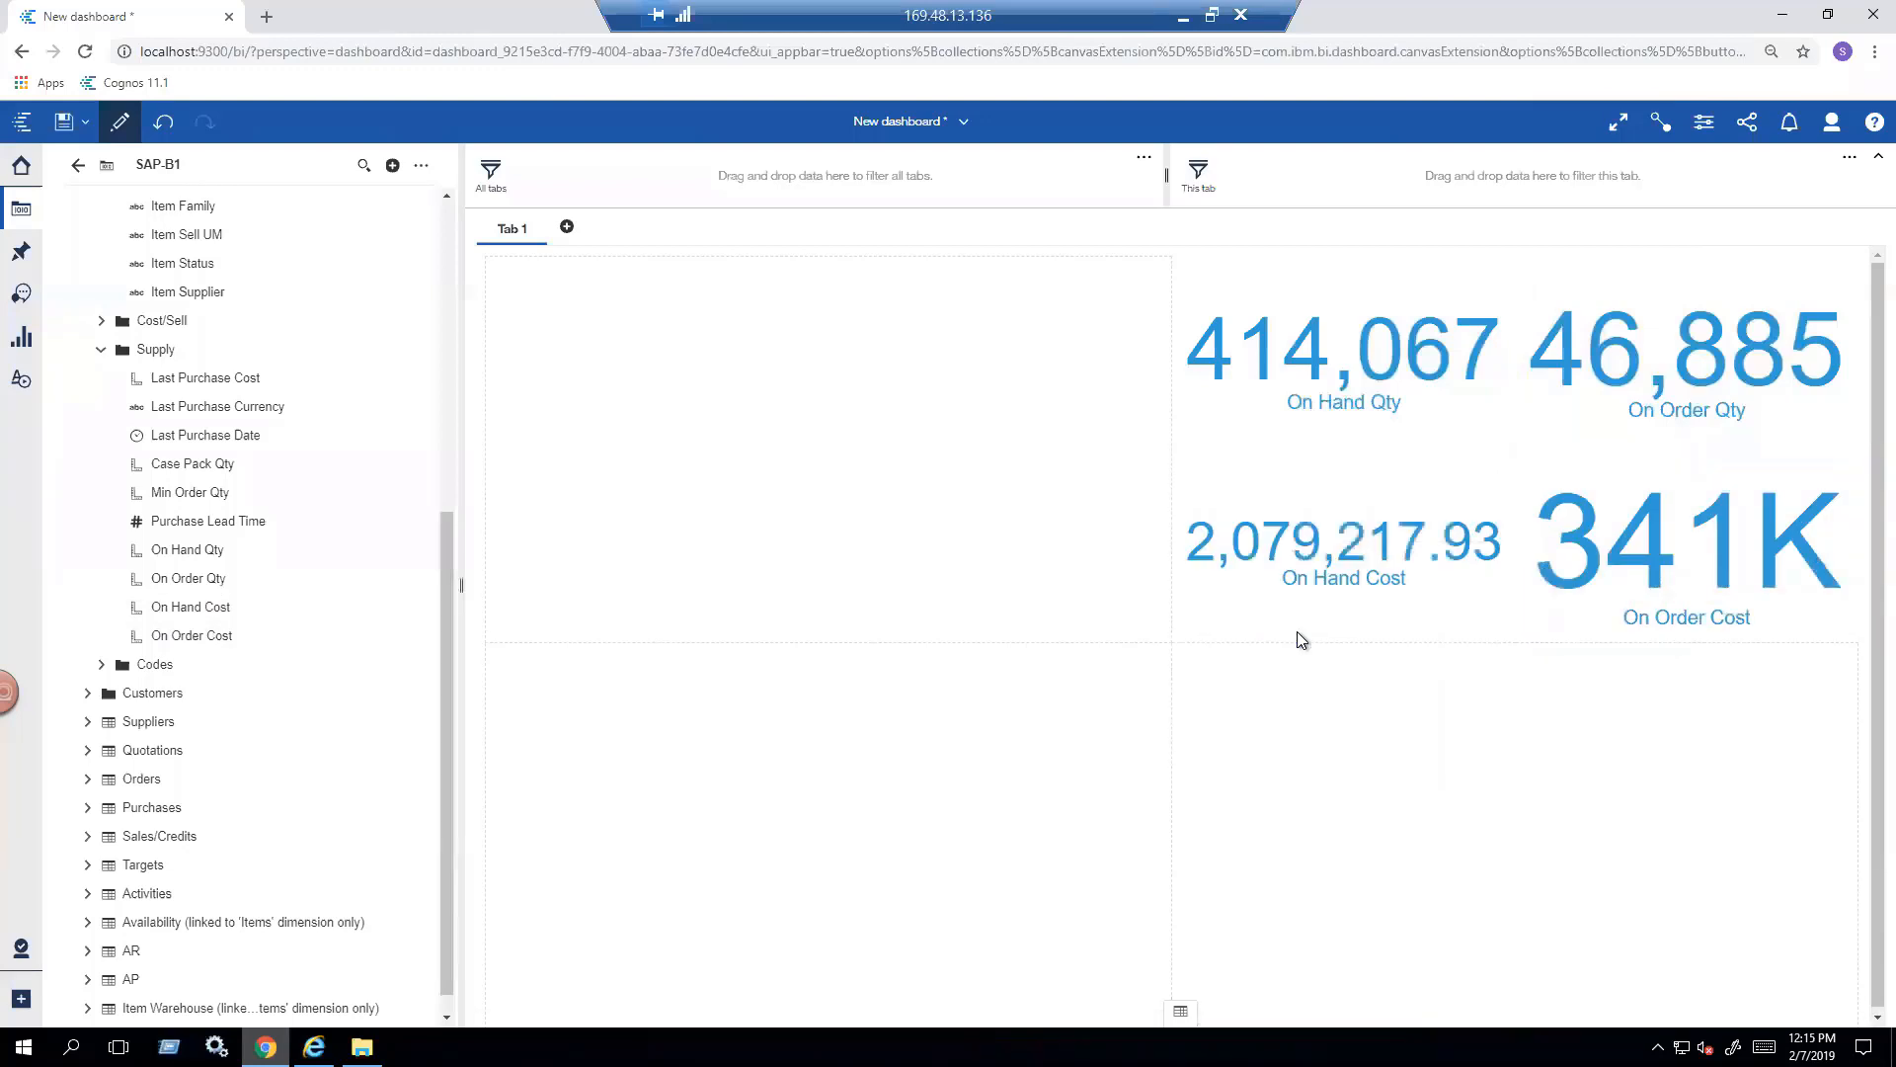
# - Format the On Hand Cost figure as a number with Abbreviate enabled
pyautogui.click(1346, 565)
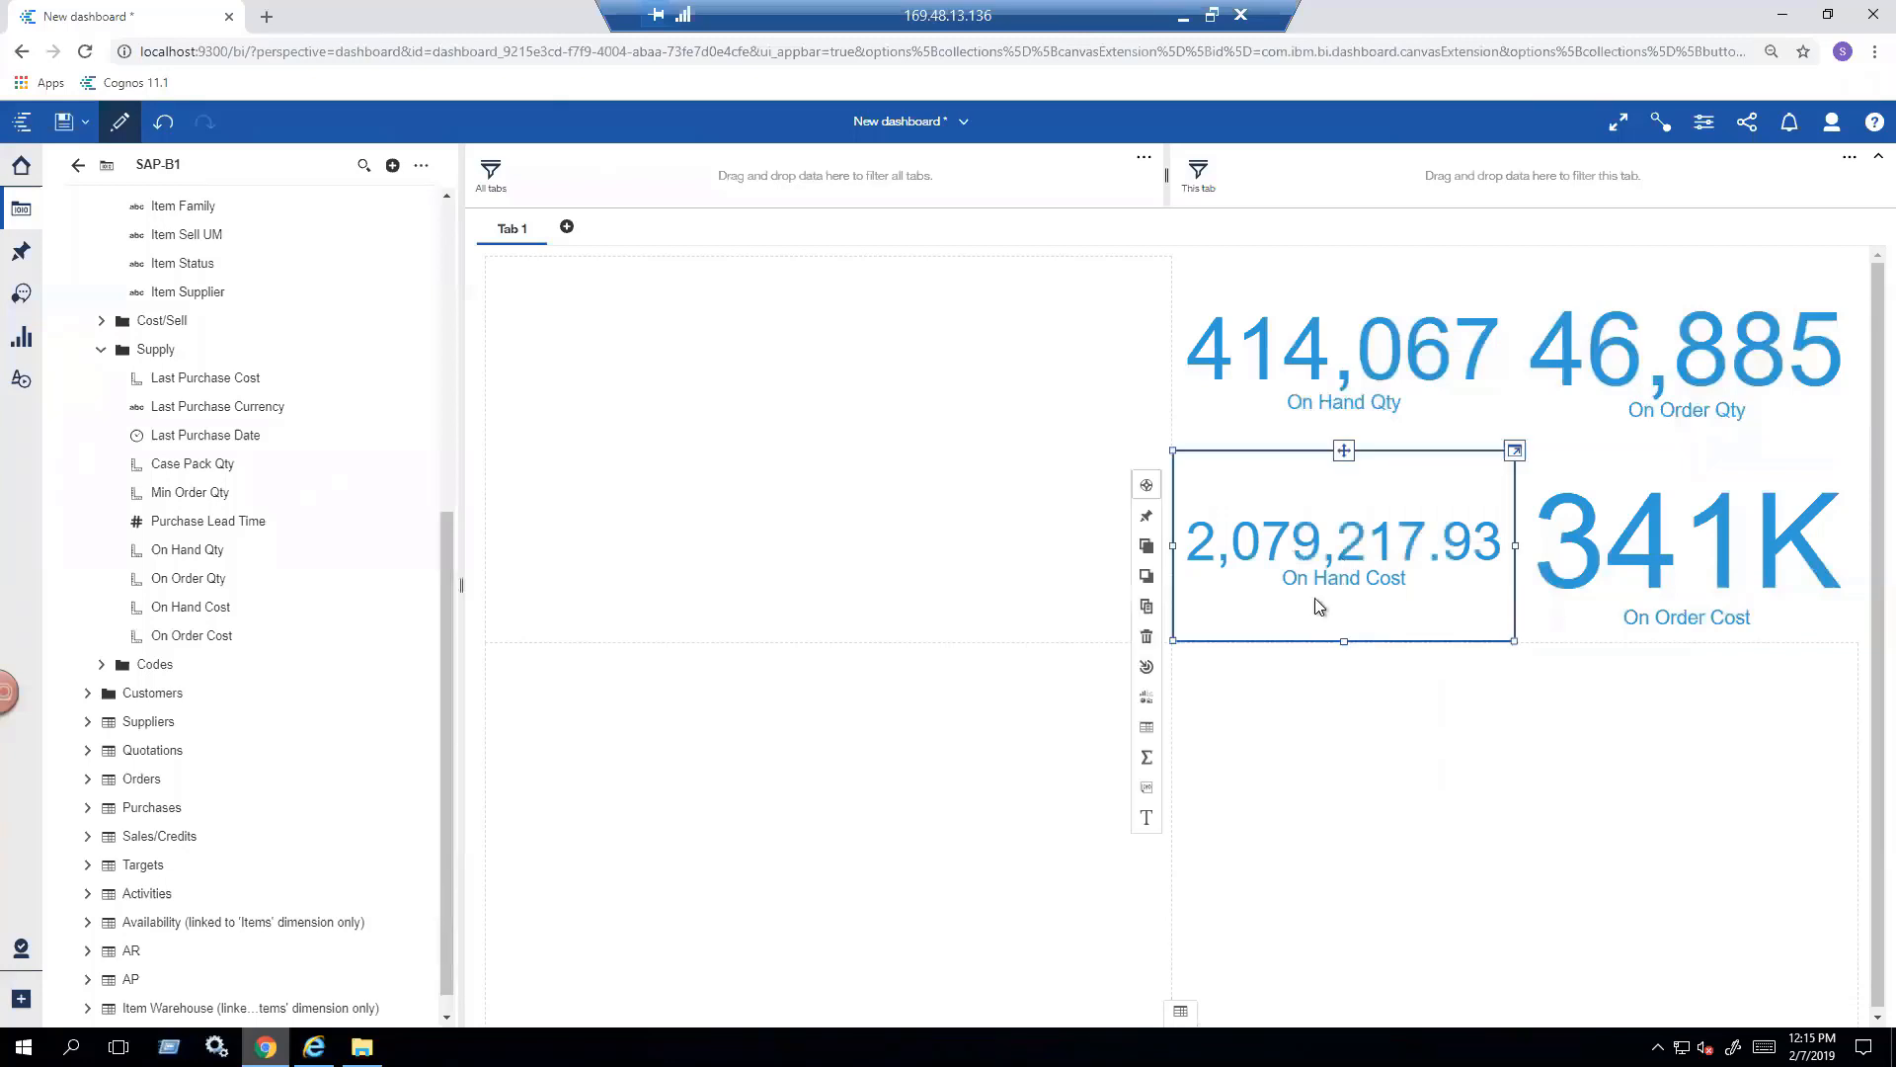
pyautogui.click(1146, 788)
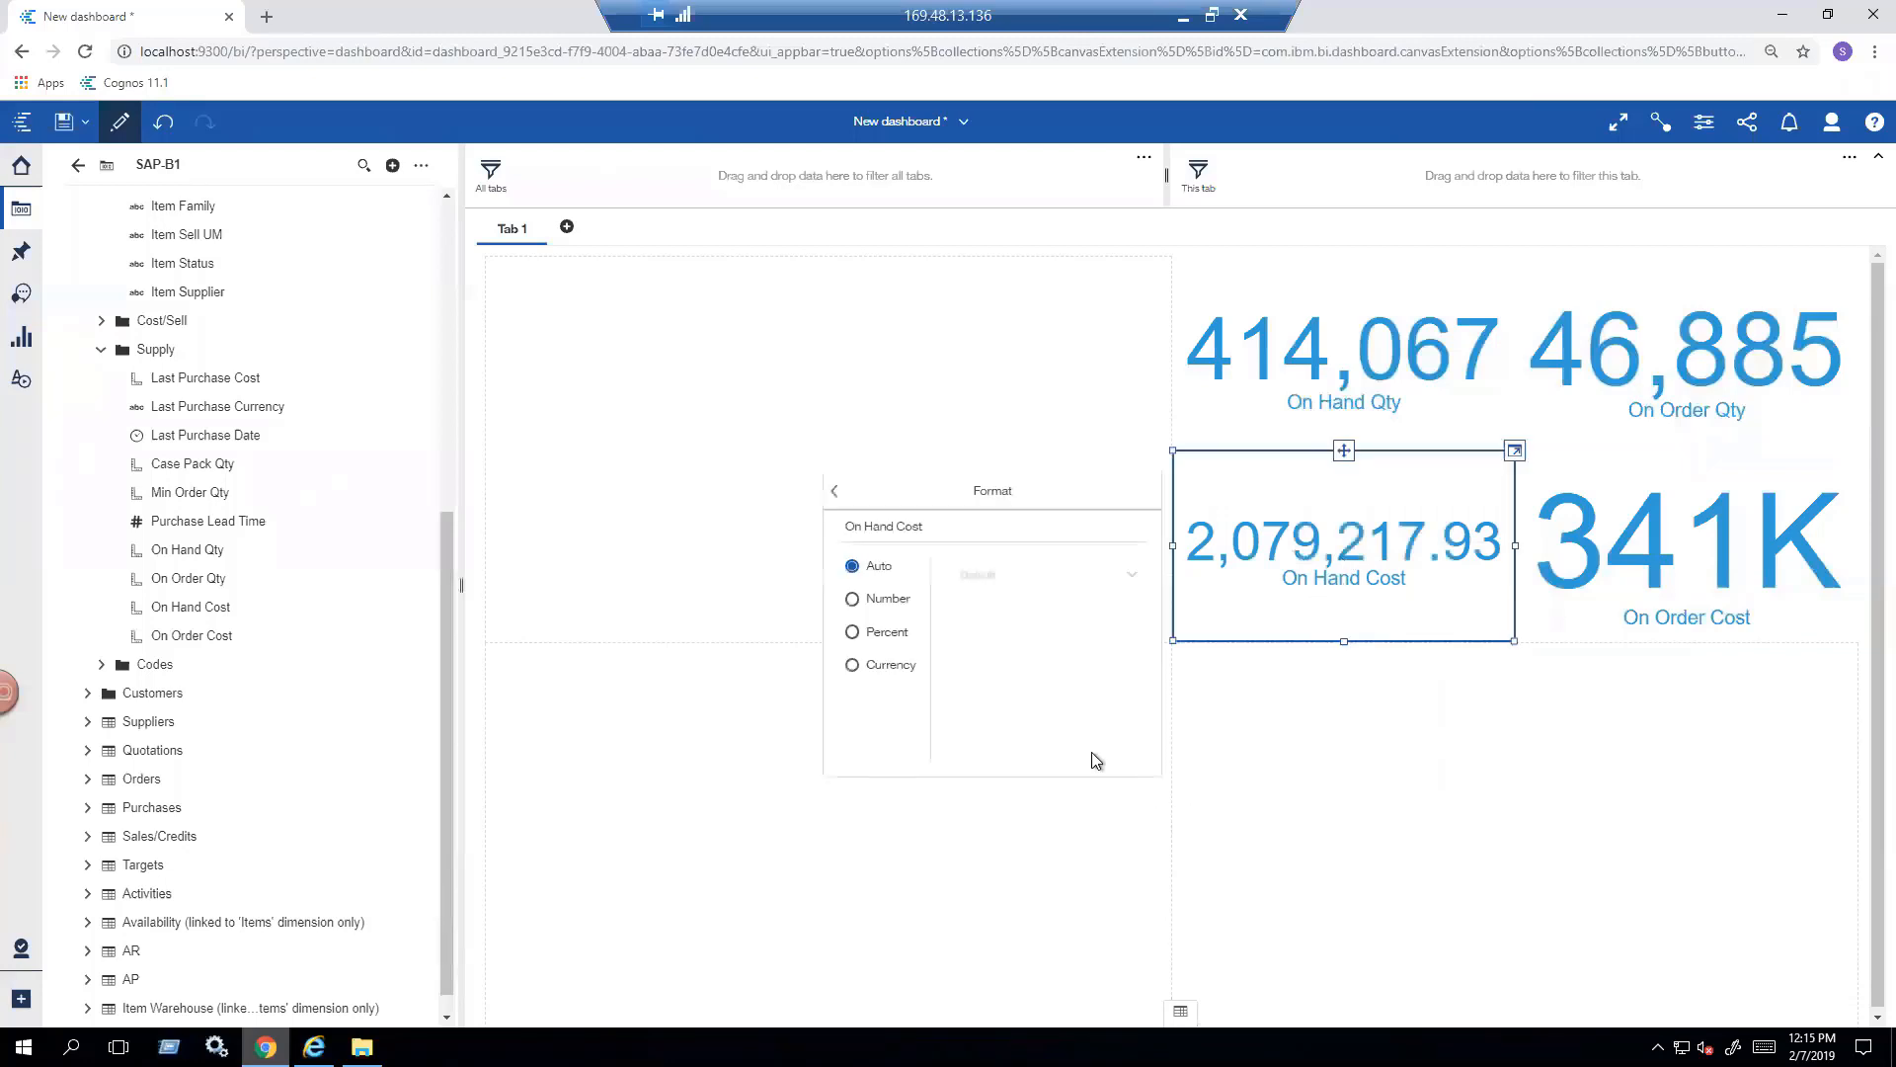
pyautogui.click(875, 599)
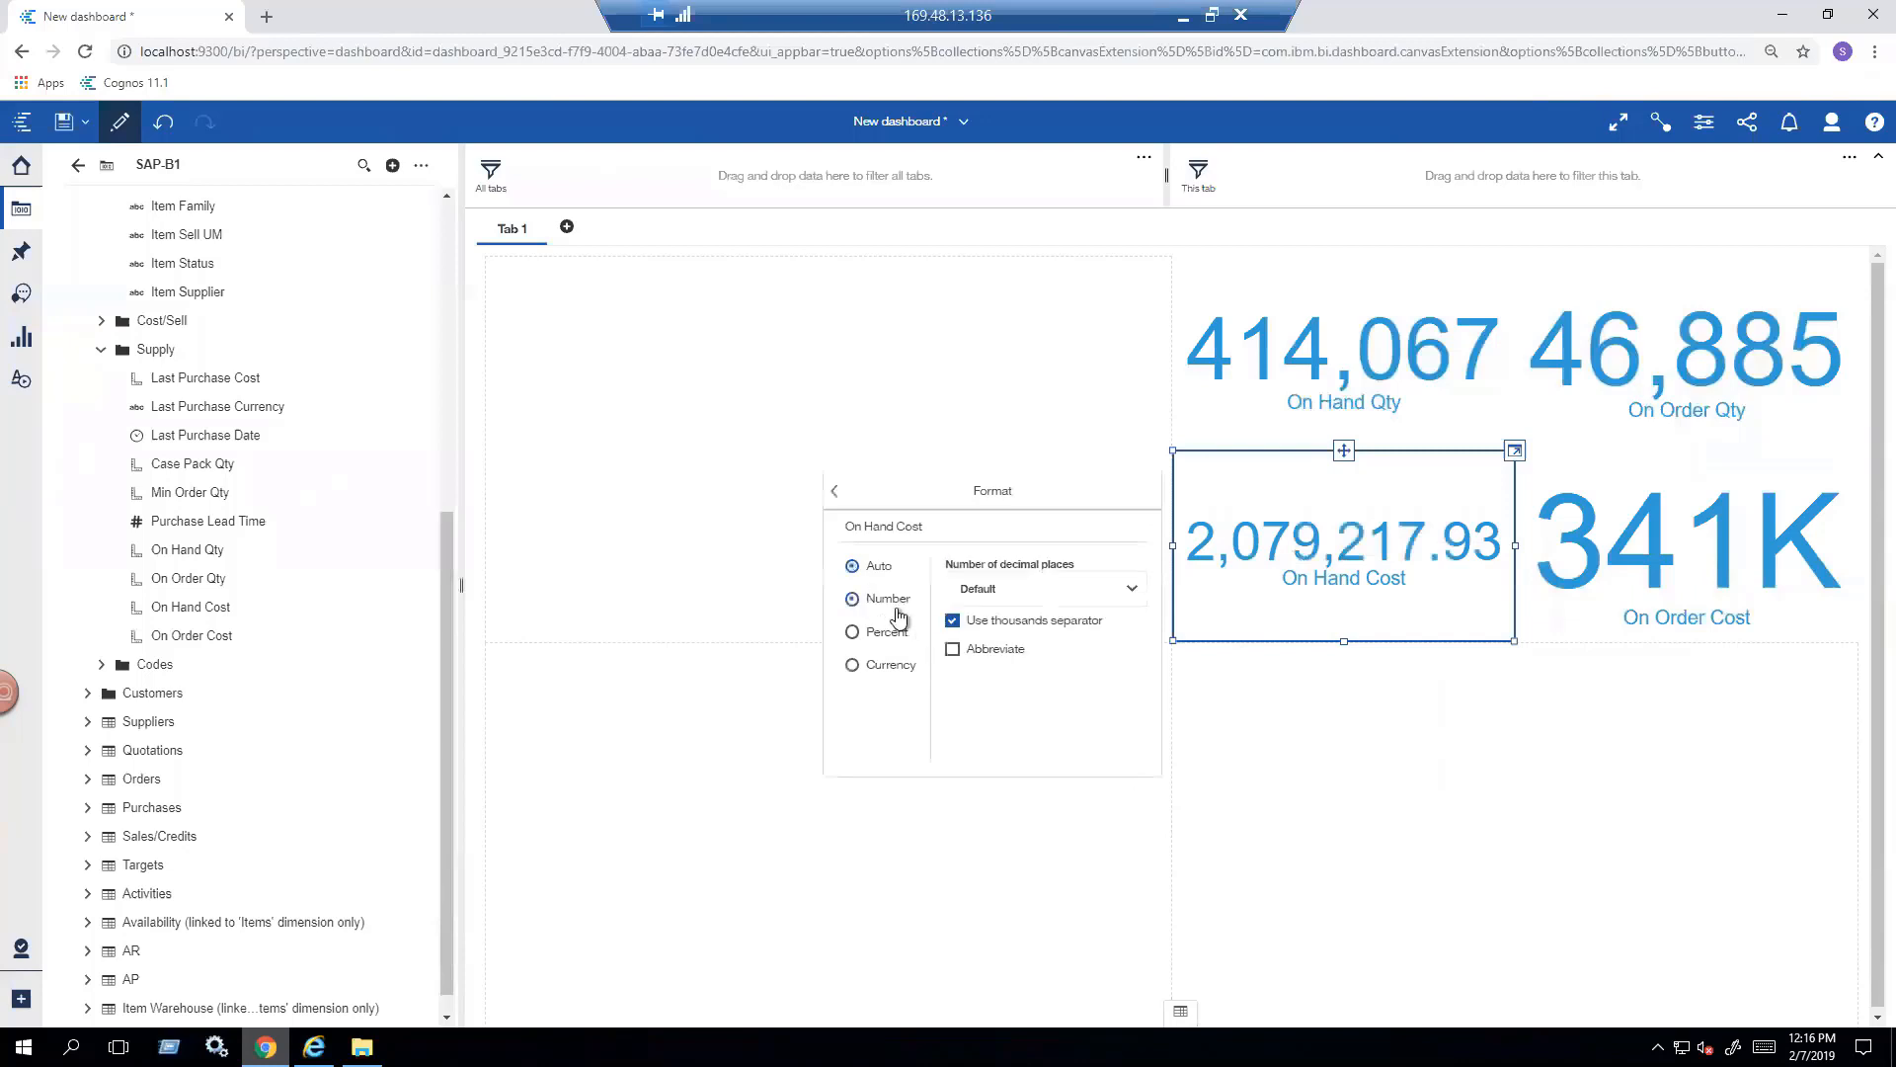
pyautogui.click(973, 656)
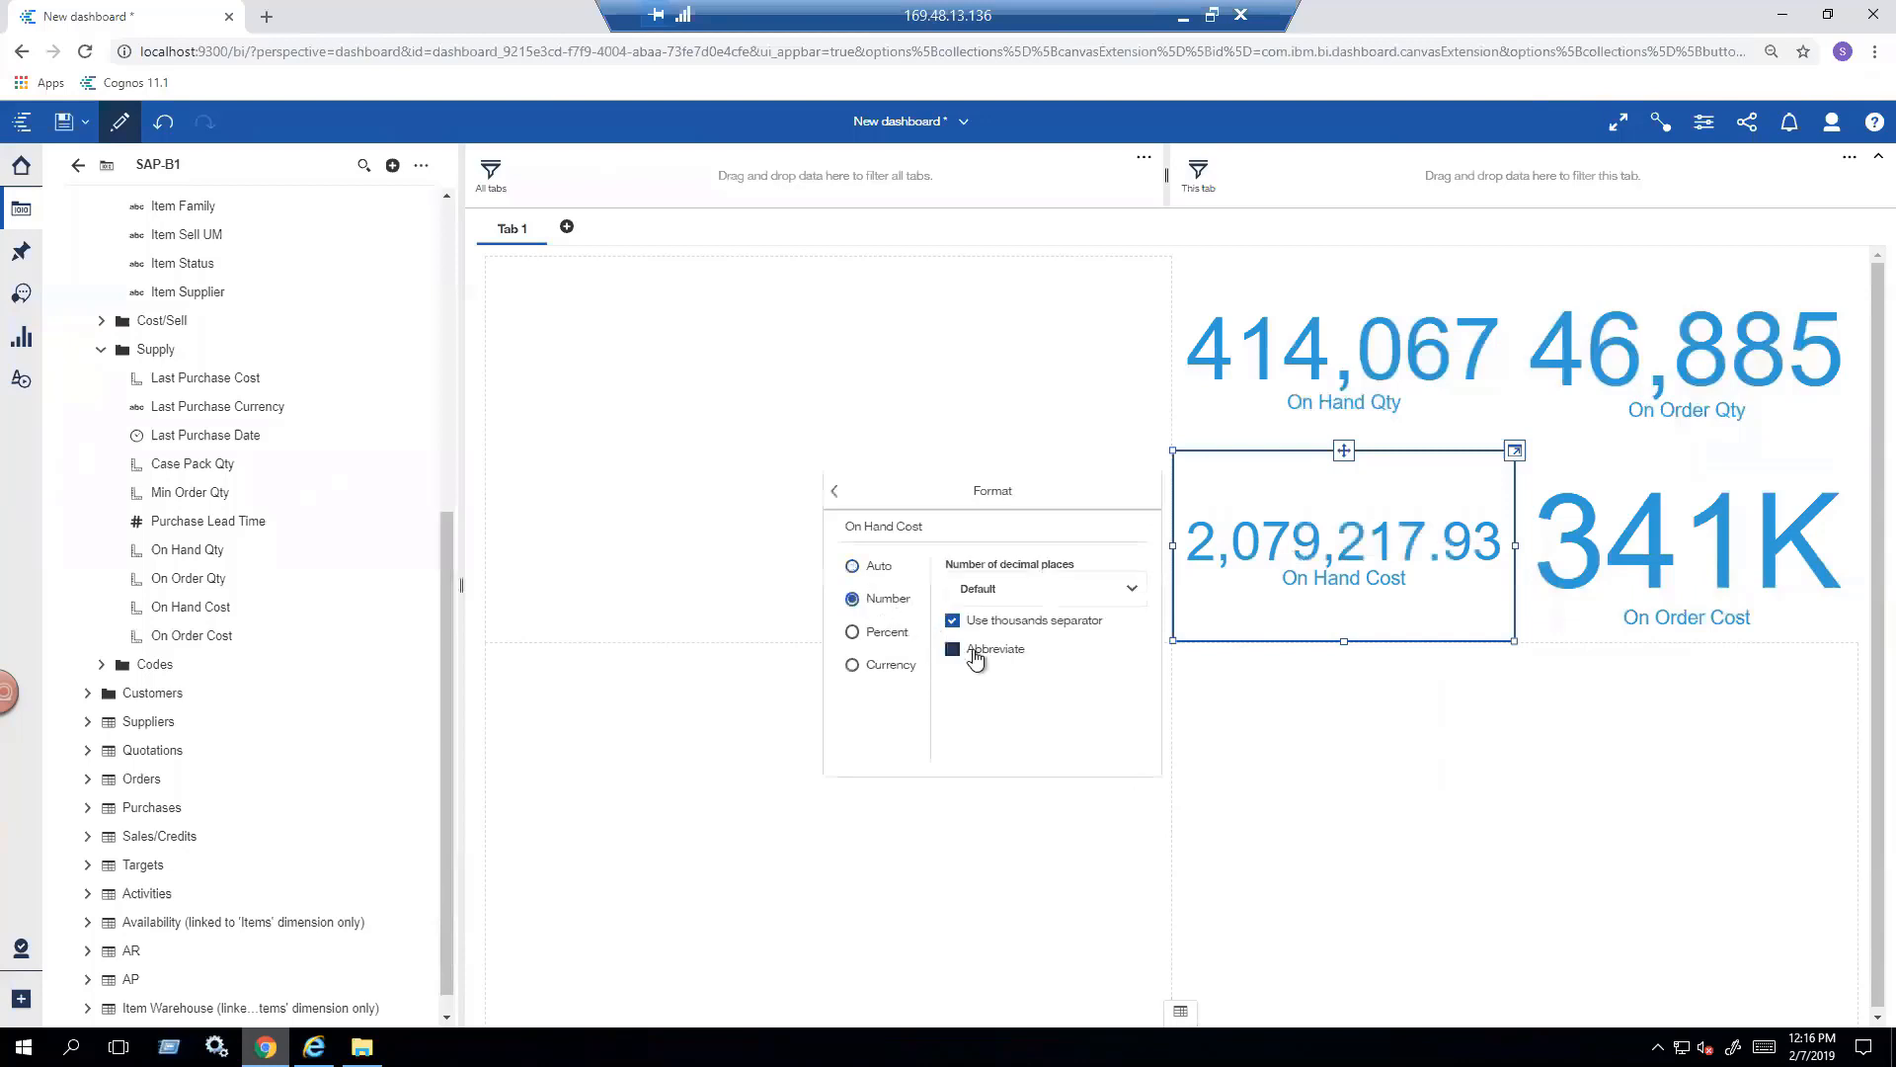
pyautogui.click(1112, 679)
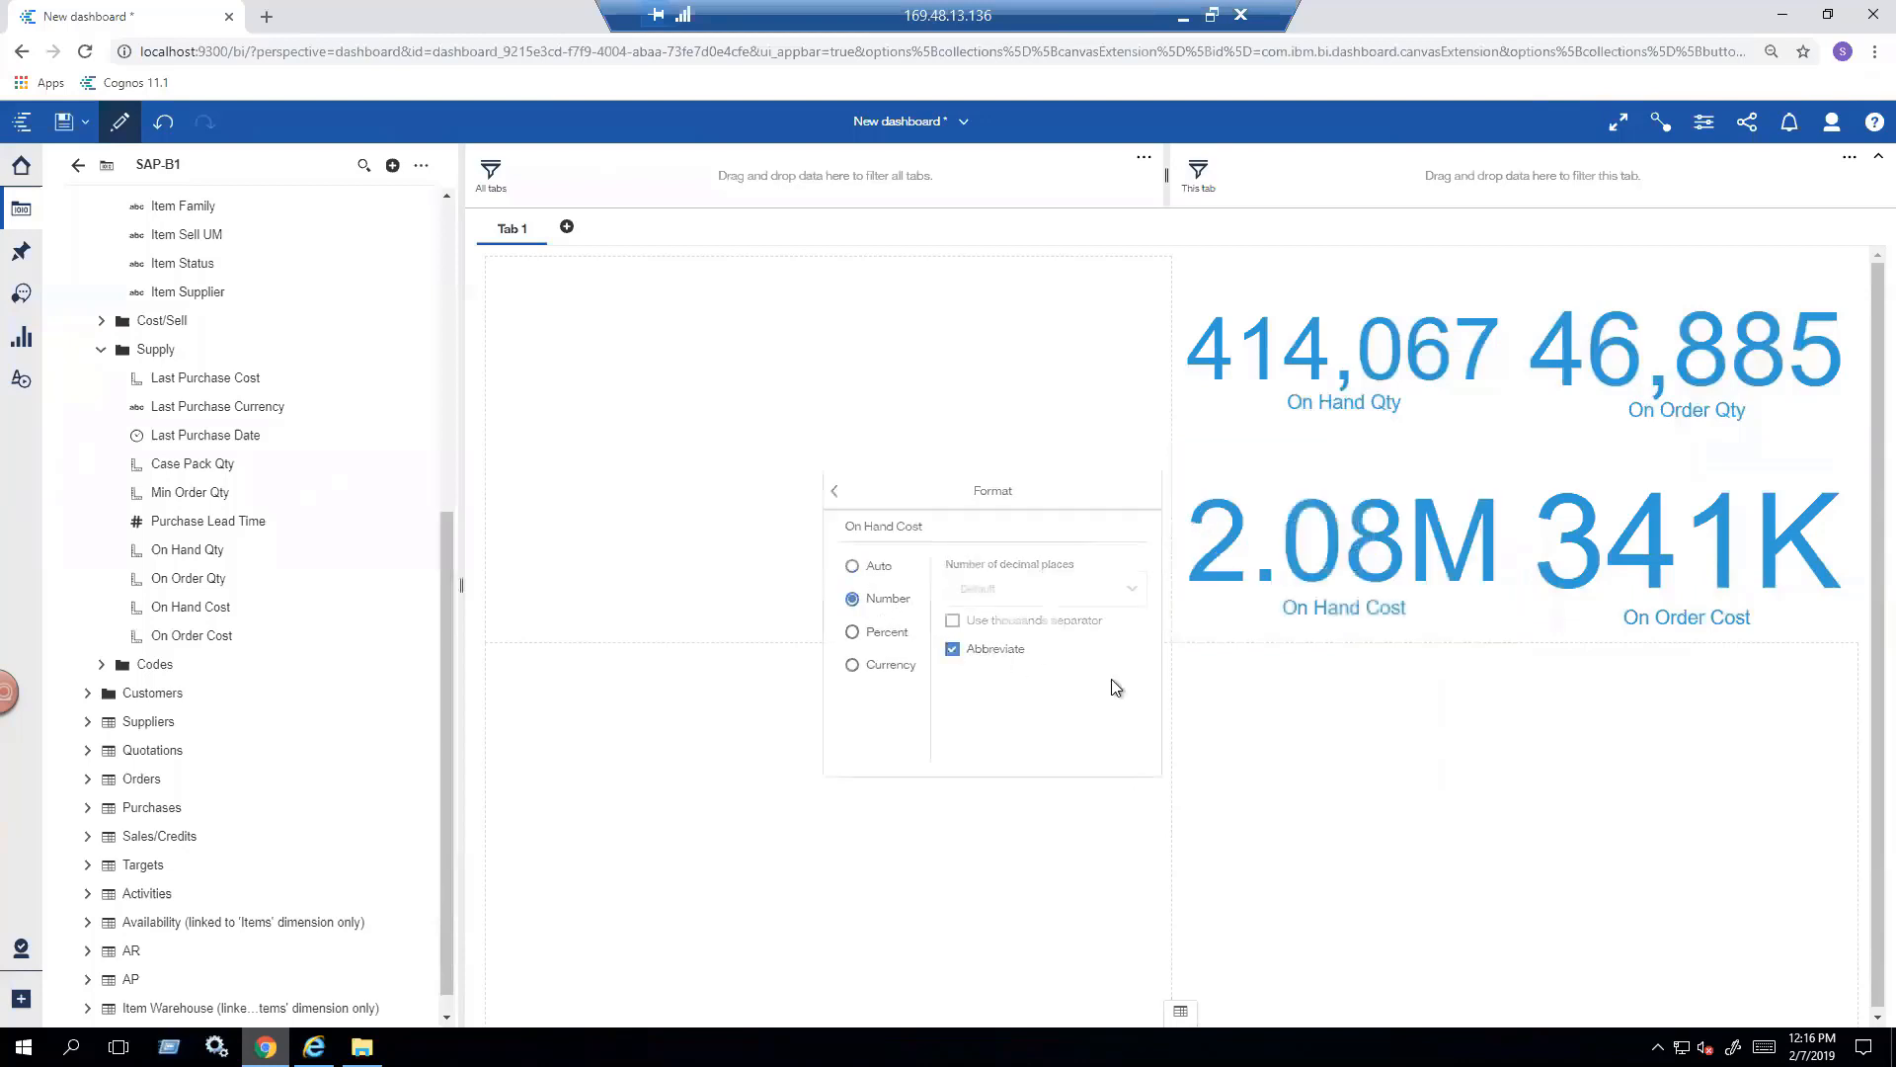
# - Format the On Order Qty figure as a number with Abbreviate enabled
pyautogui.click(1695, 380)
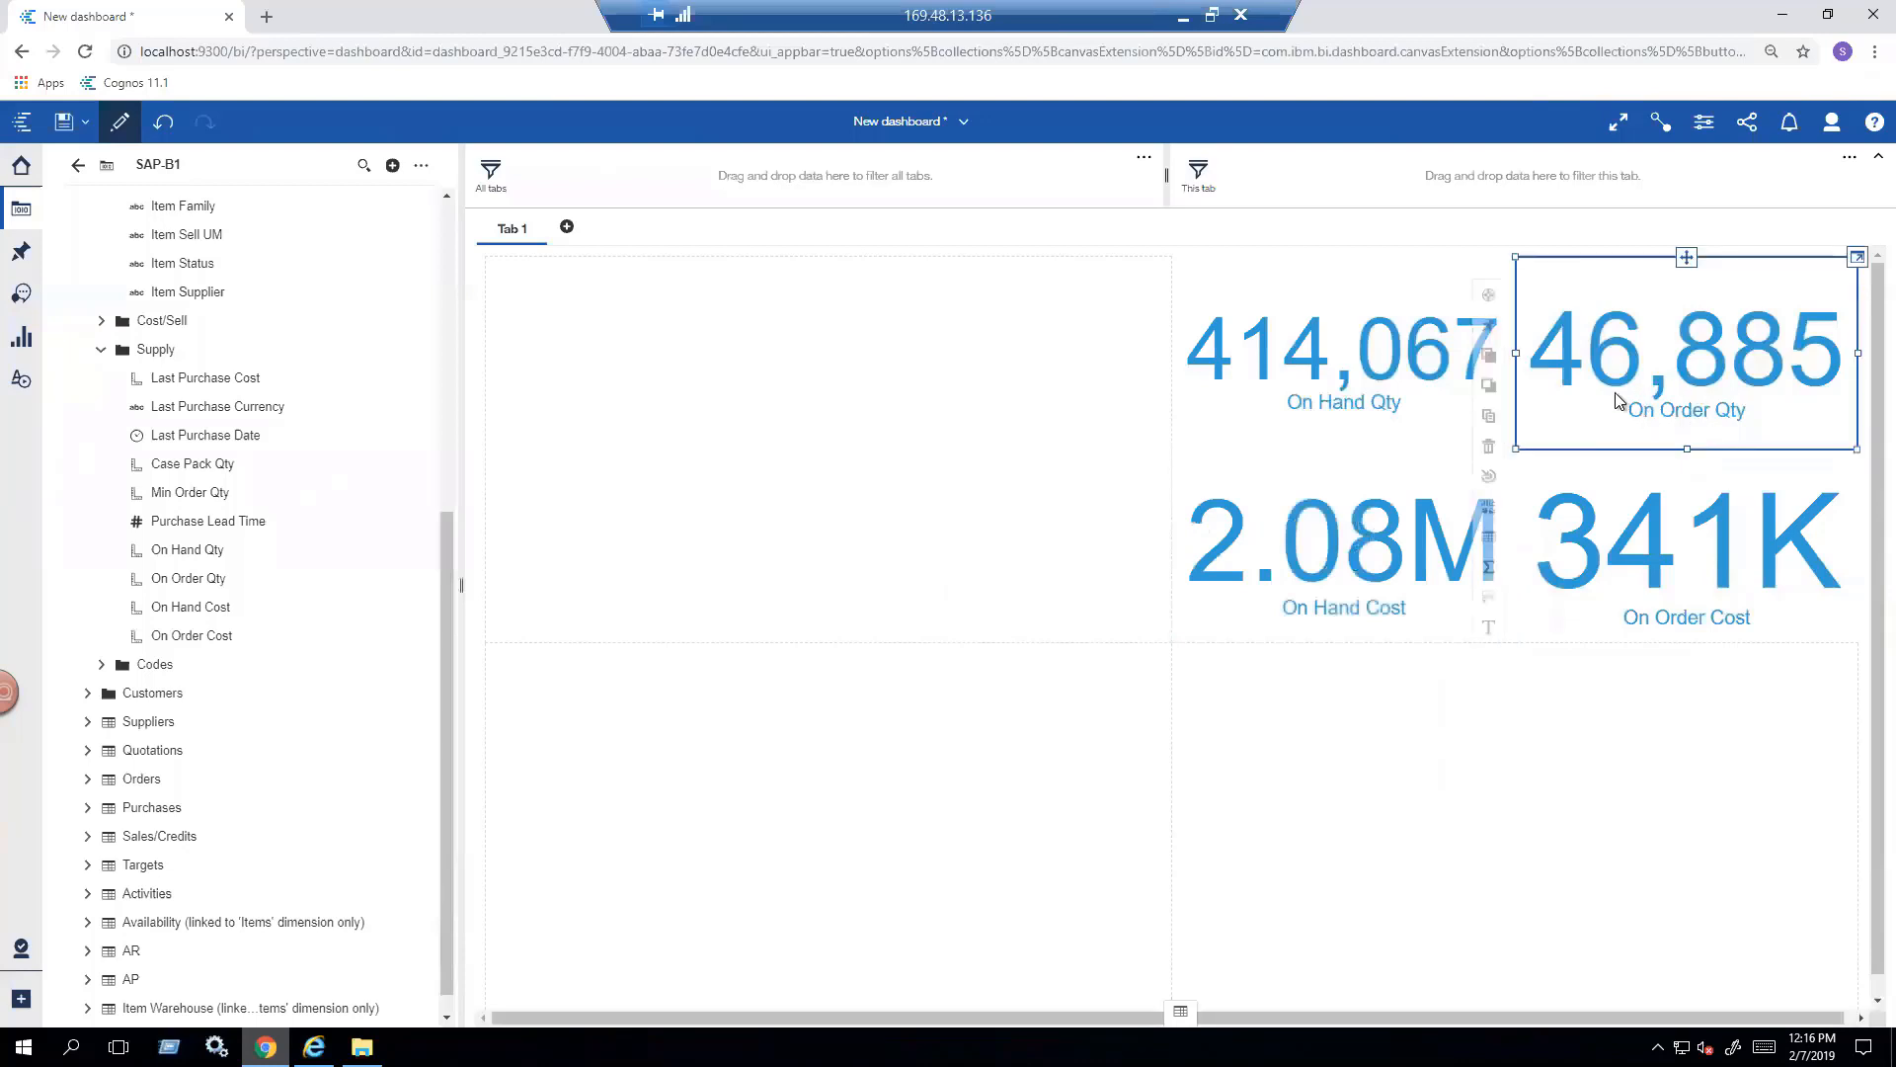
pyautogui.click(1489, 605)
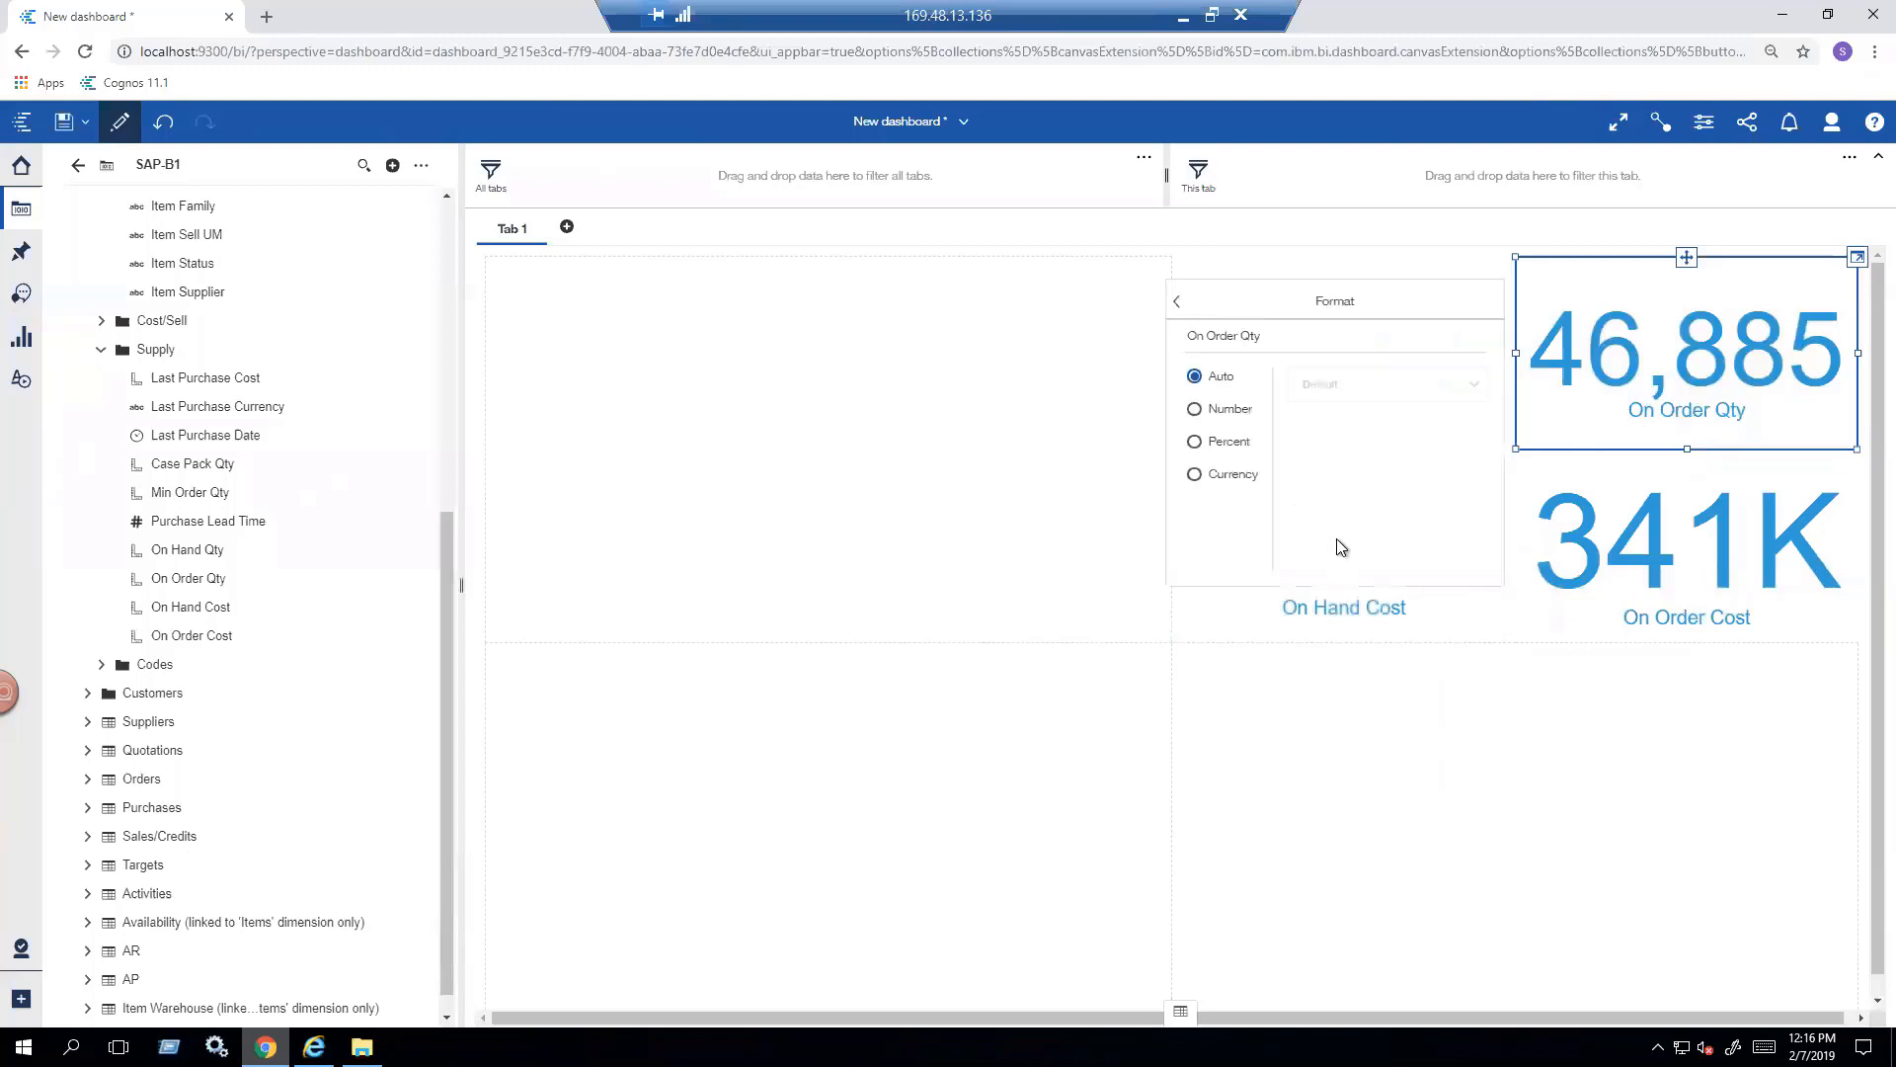
pyautogui.click(1220, 407)
pyautogui.click(1313, 469)
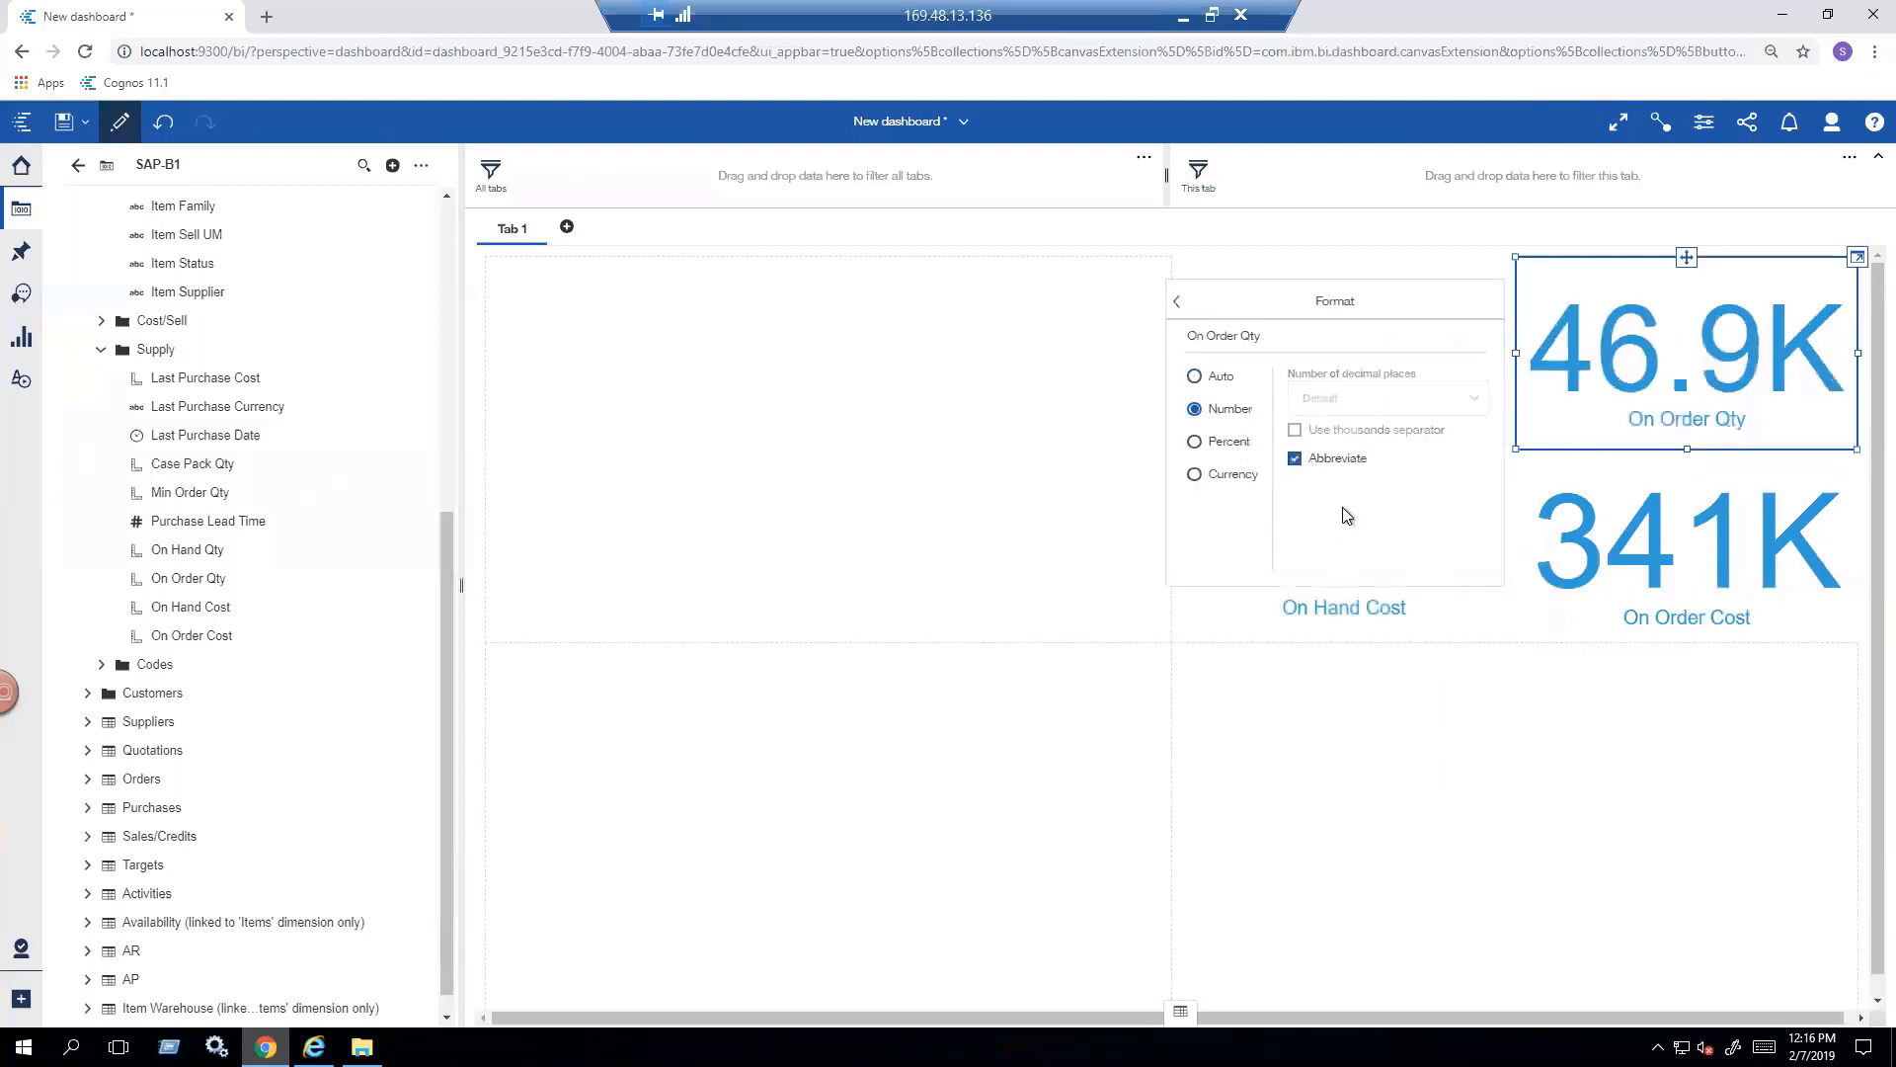
# - Format the On Hand Qty figure as a number with Abbreviate enabled
pyautogui.click(1340, 371)
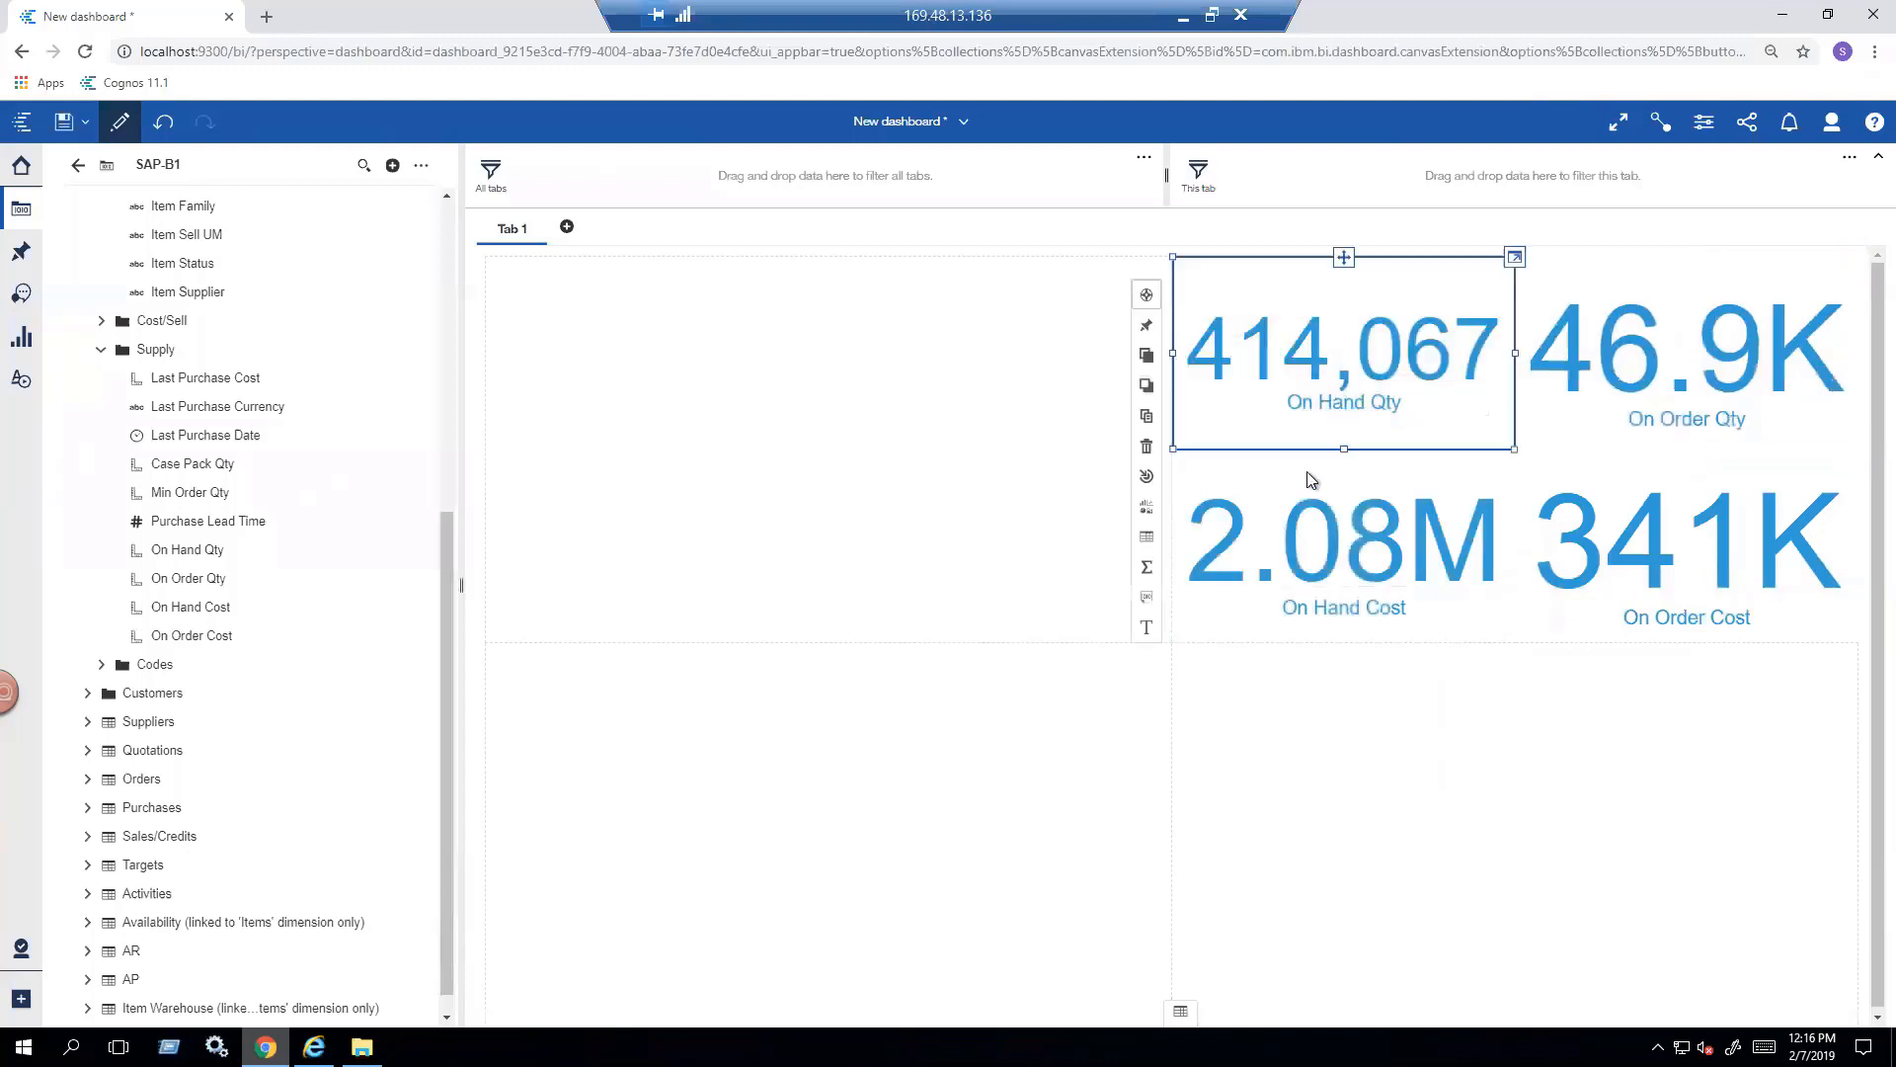
pyautogui.click(1146, 592)
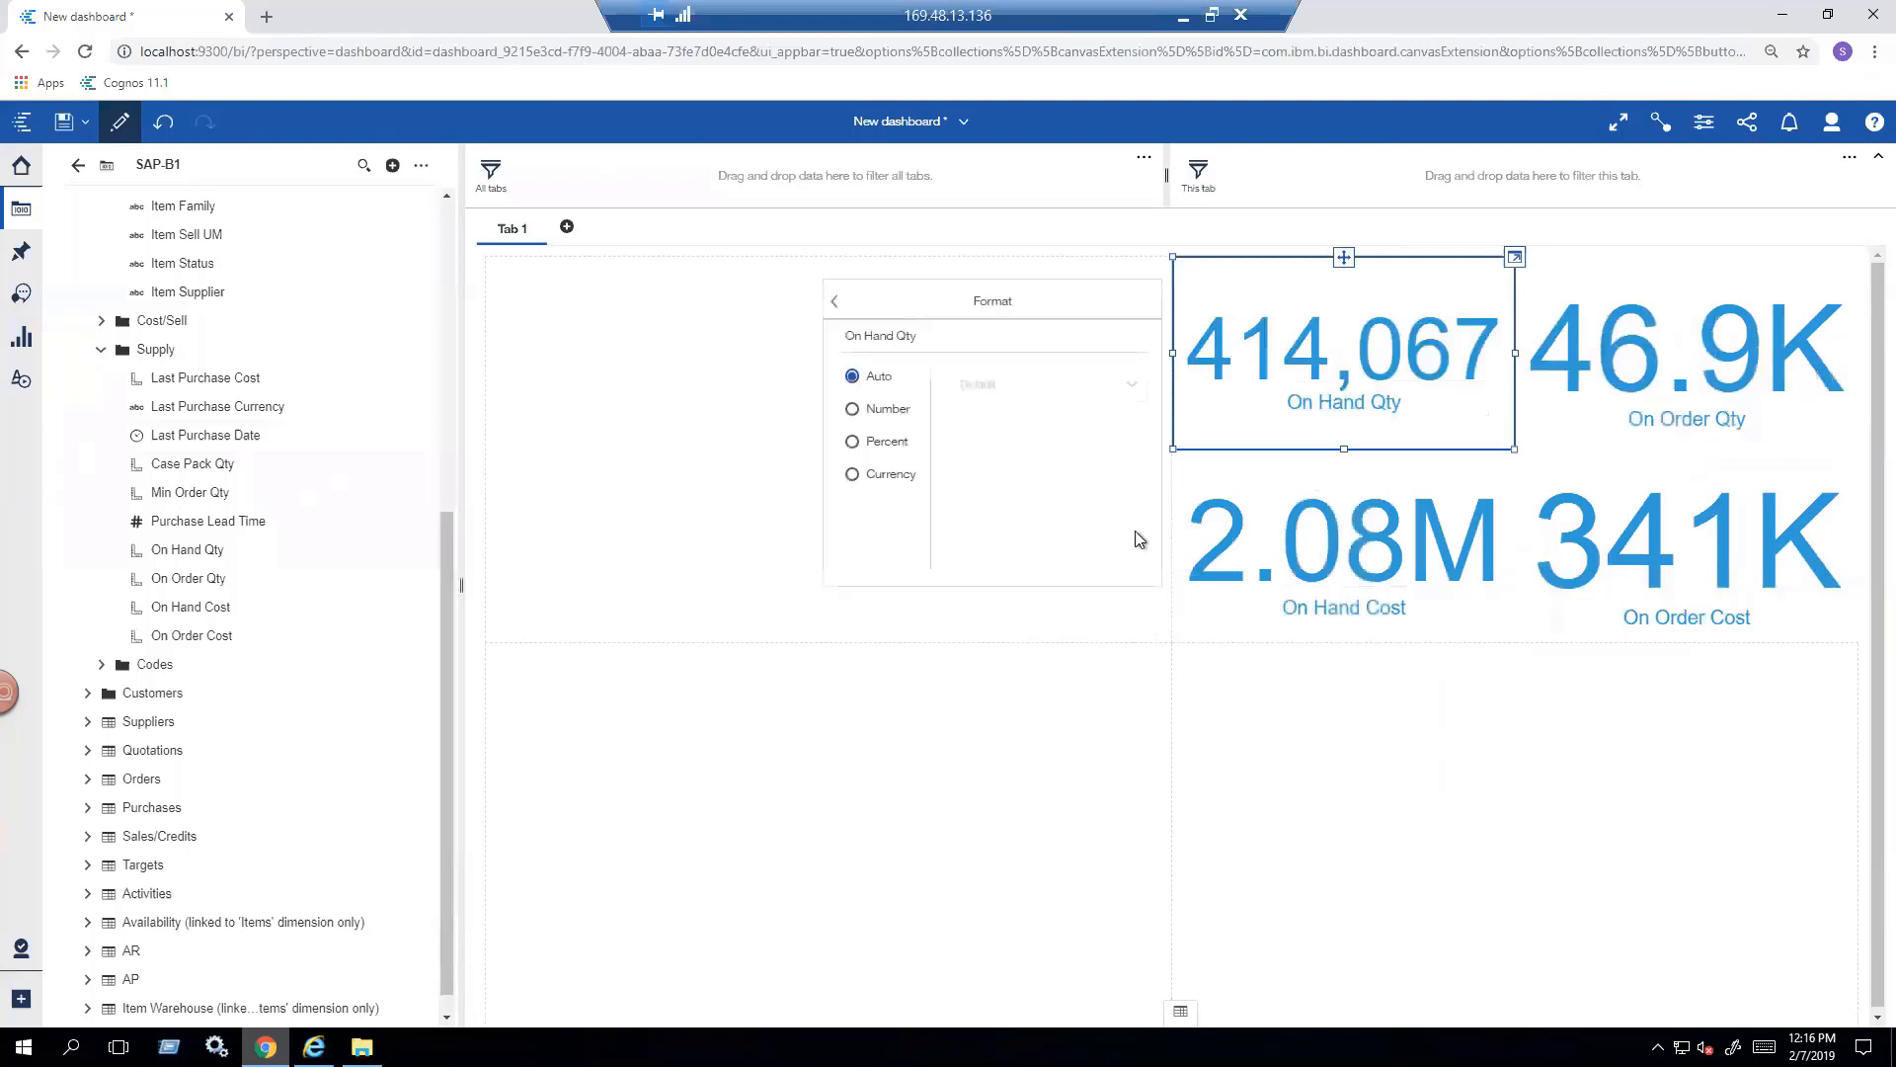
pyautogui.click(884, 410)
pyautogui.click(954, 459)
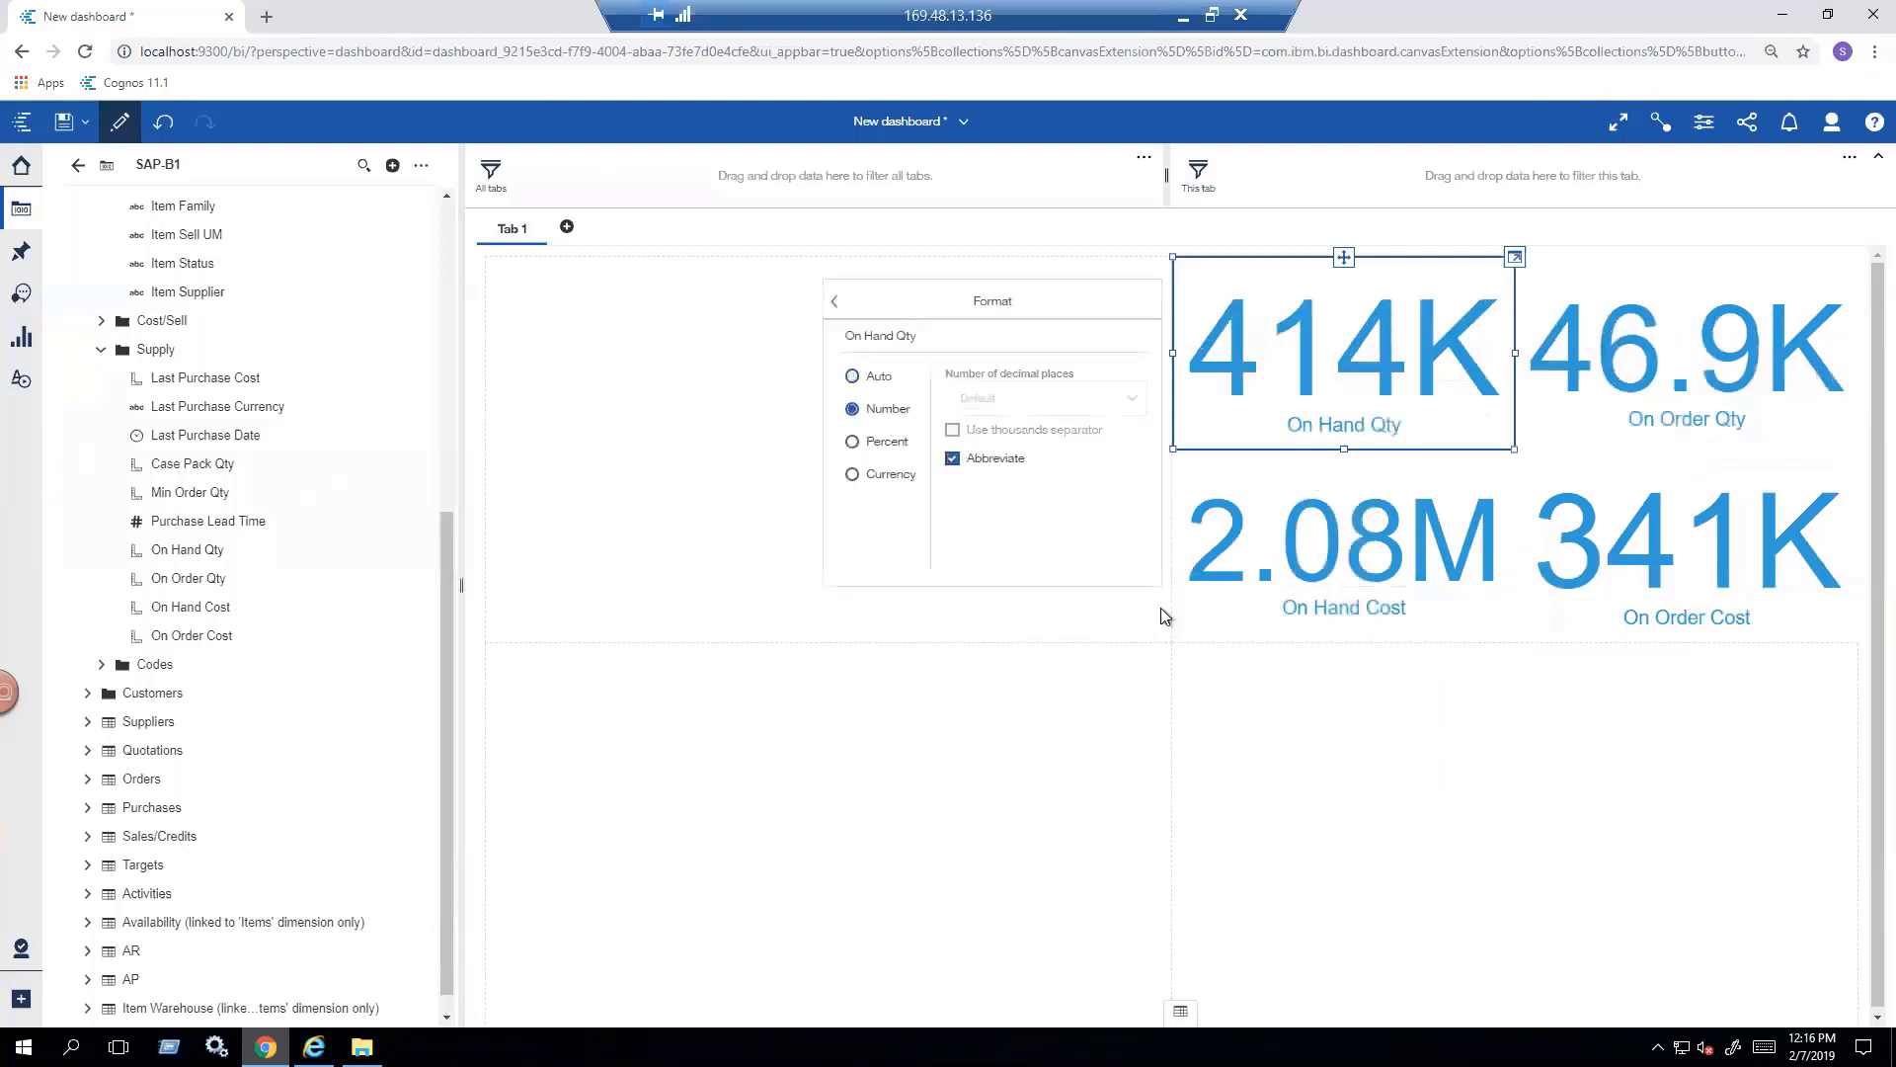
pyautogui.click(1162, 610)
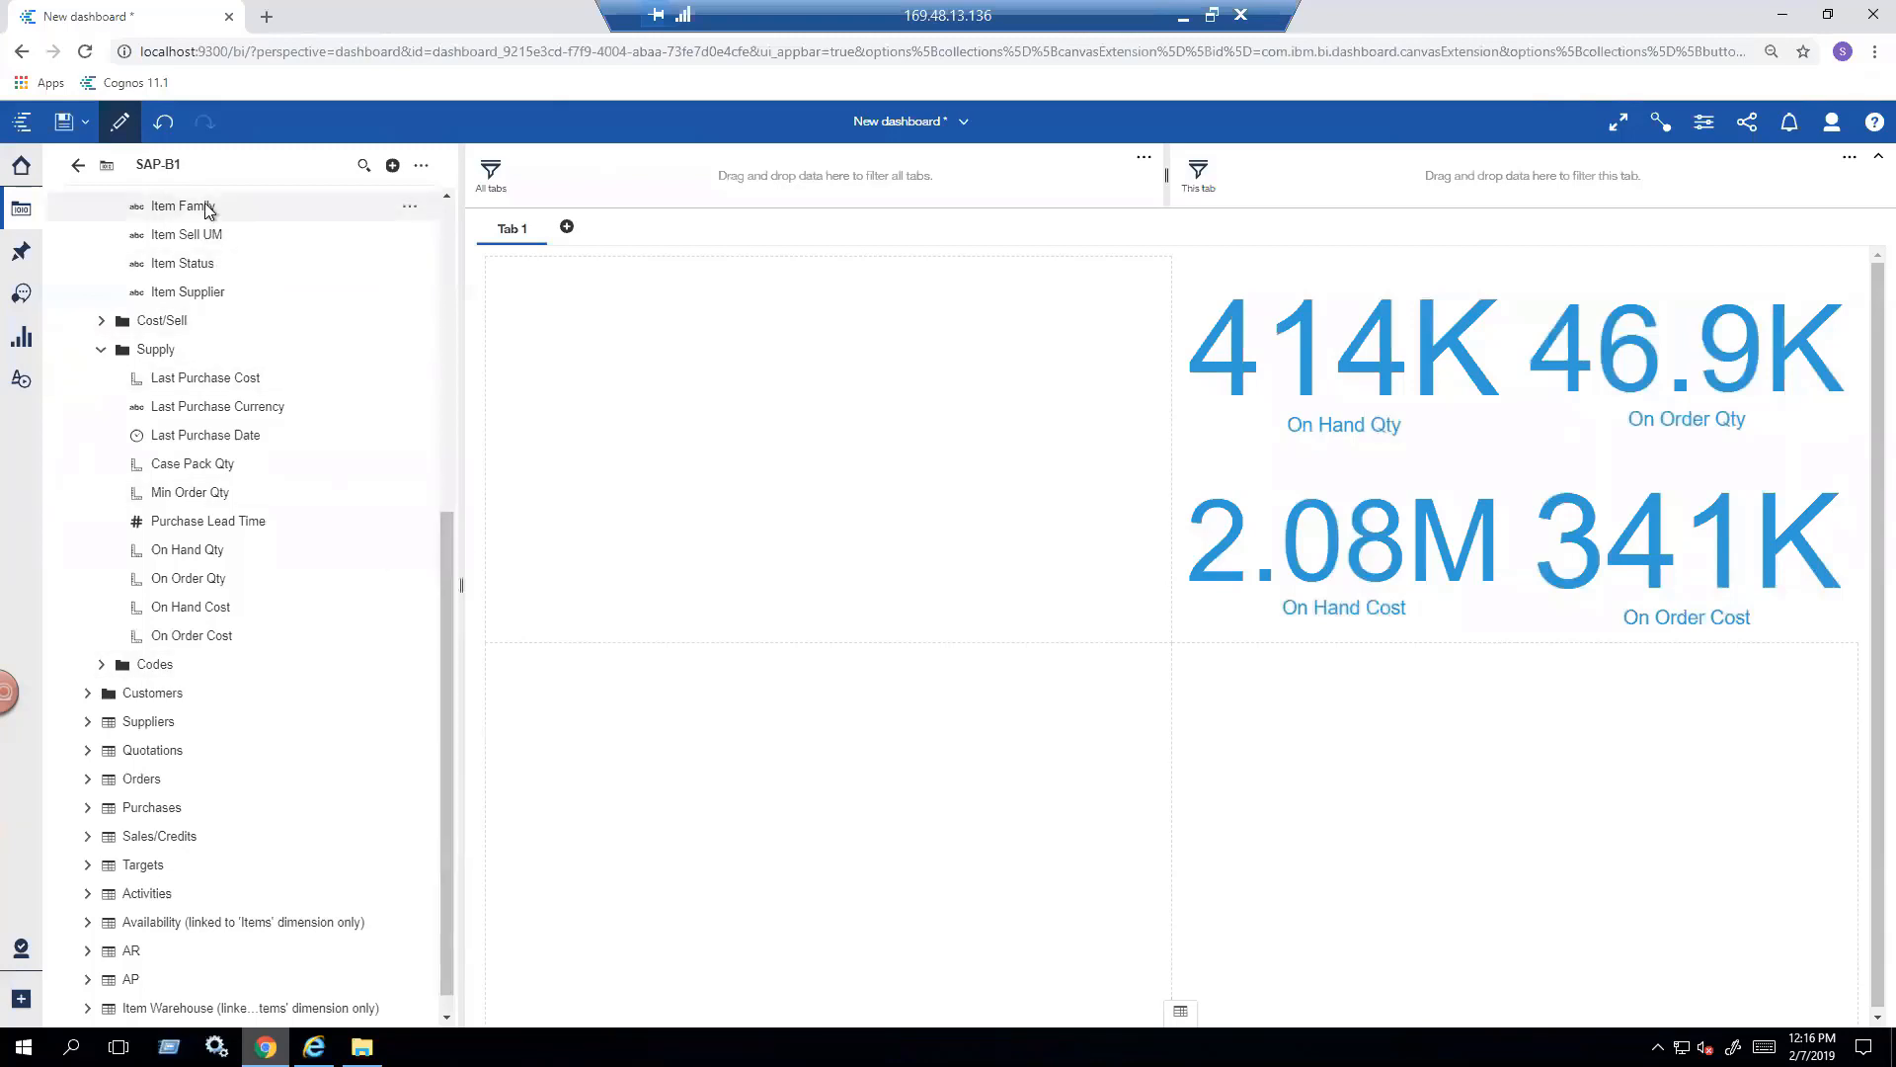
# - Add Item Family and Item Supplier lists side by side below the summary figures, narrowing the family list and widening the supplier list
pyautogui.moveTo(208, 207)
pyautogui.mouseDown()
pyautogui.moveTo(504, 324)
pyautogui.moveTo(943, 556)
pyautogui.moveTo(1250, 640)
pyautogui.moveTo(1551, 689)
pyautogui.moveTo(1691, 688)
pyautogui.mouseUp()
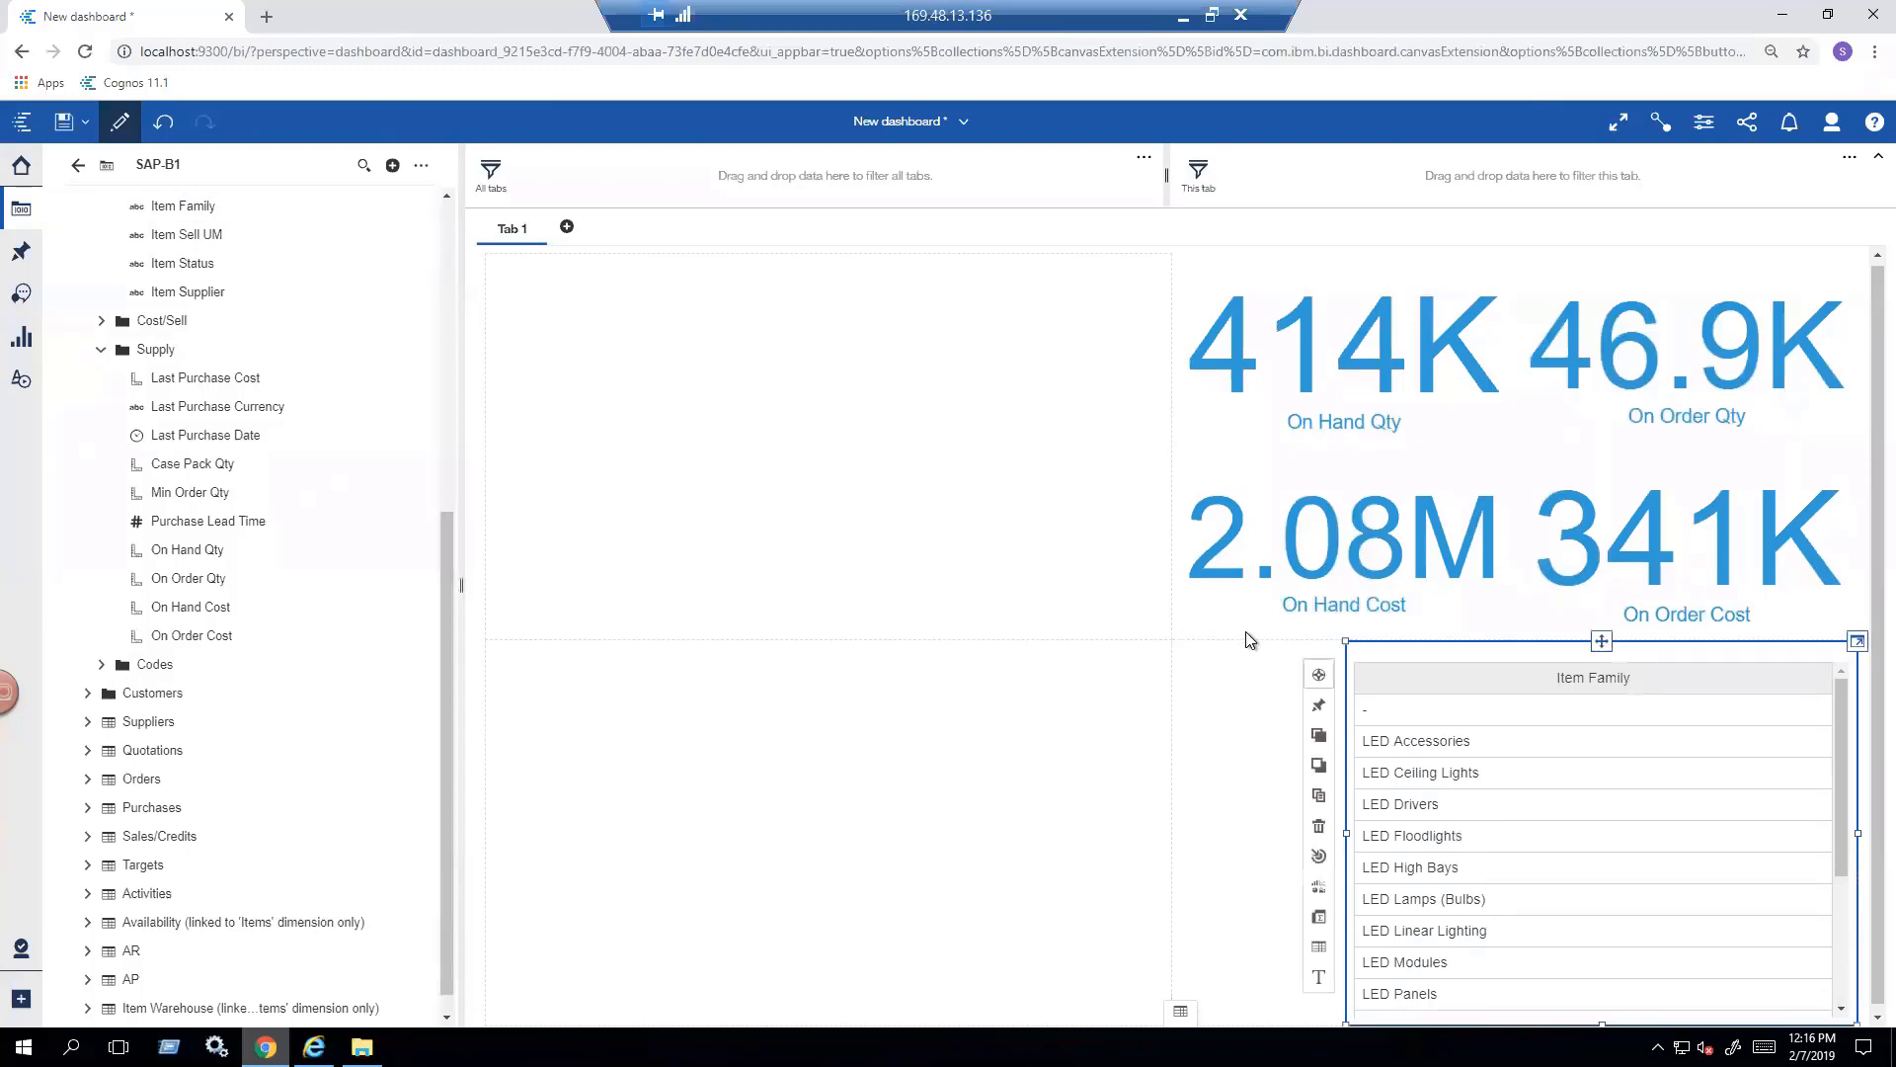
pyautogui.moveTo(1346, 833); pyautogui.dragTo(1588, 833)
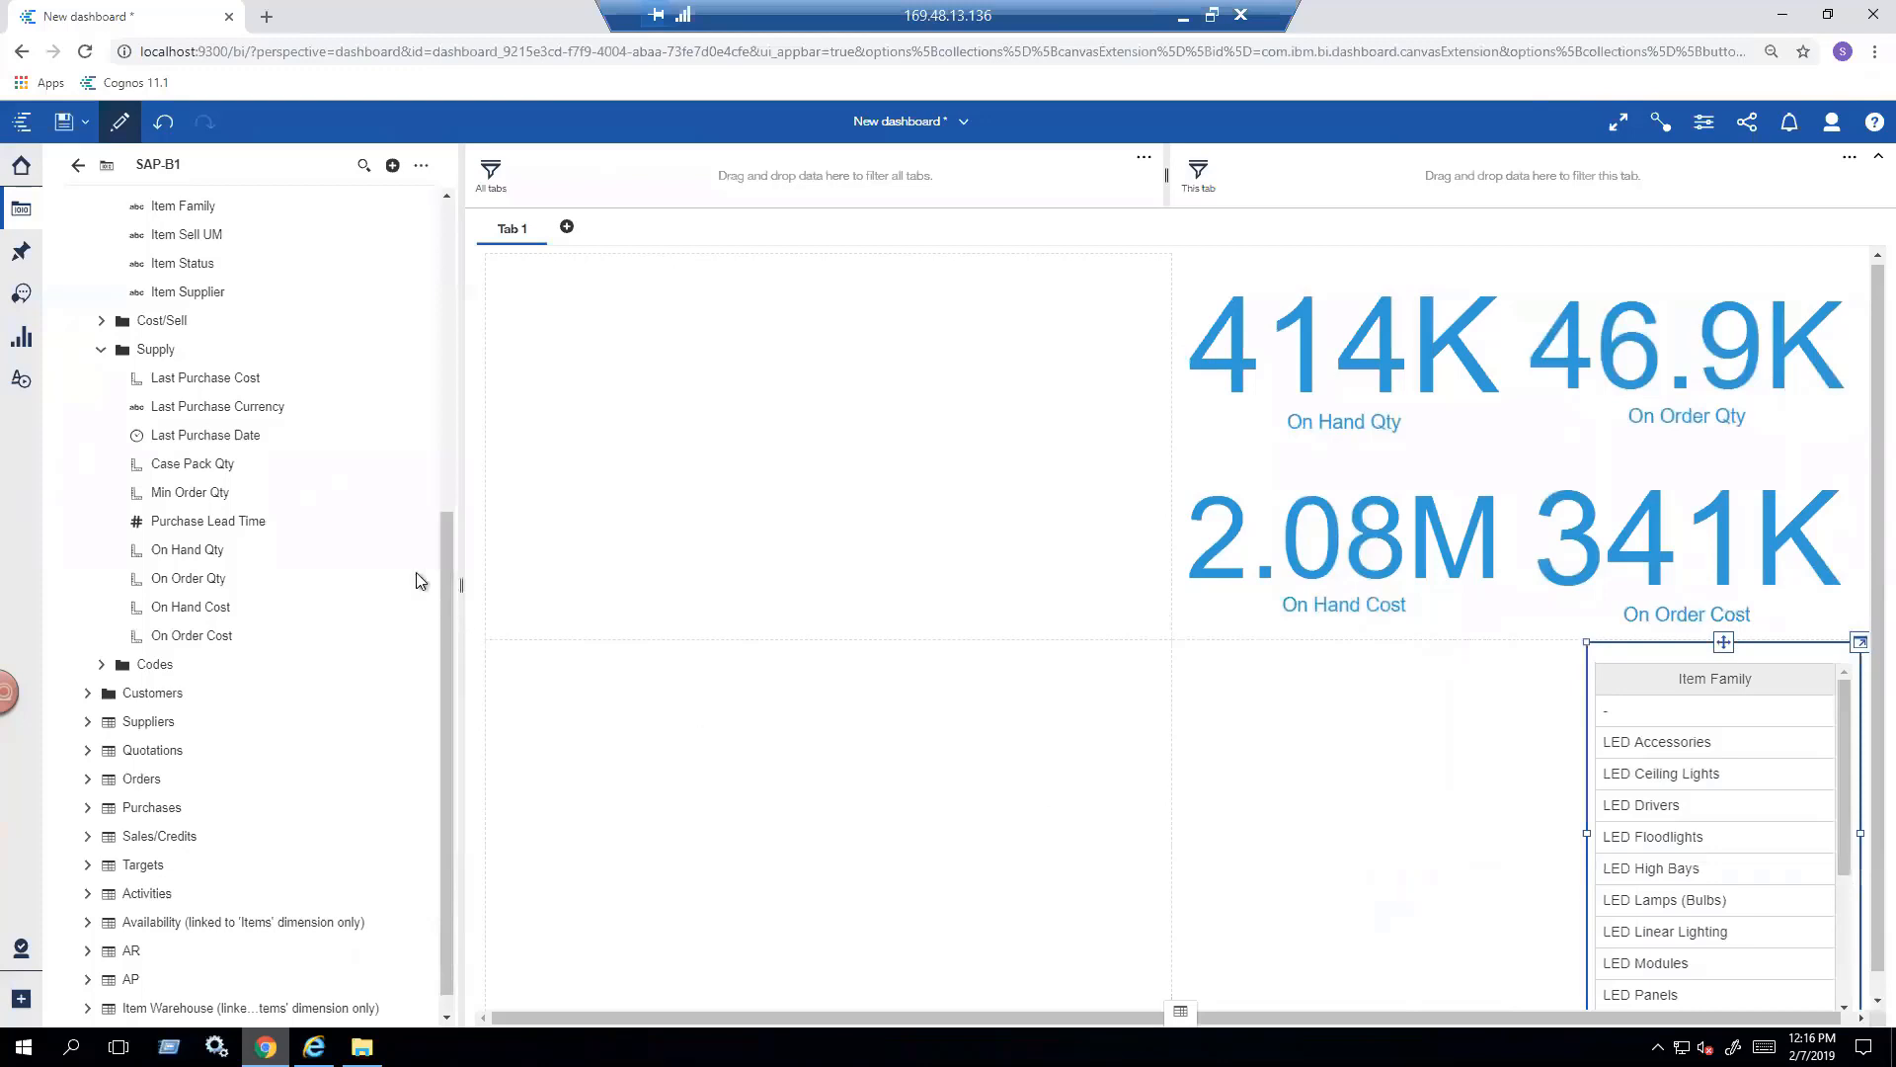
pyautogui.moveTo(200, 294); pyautogui.dragTo(1160, 661)
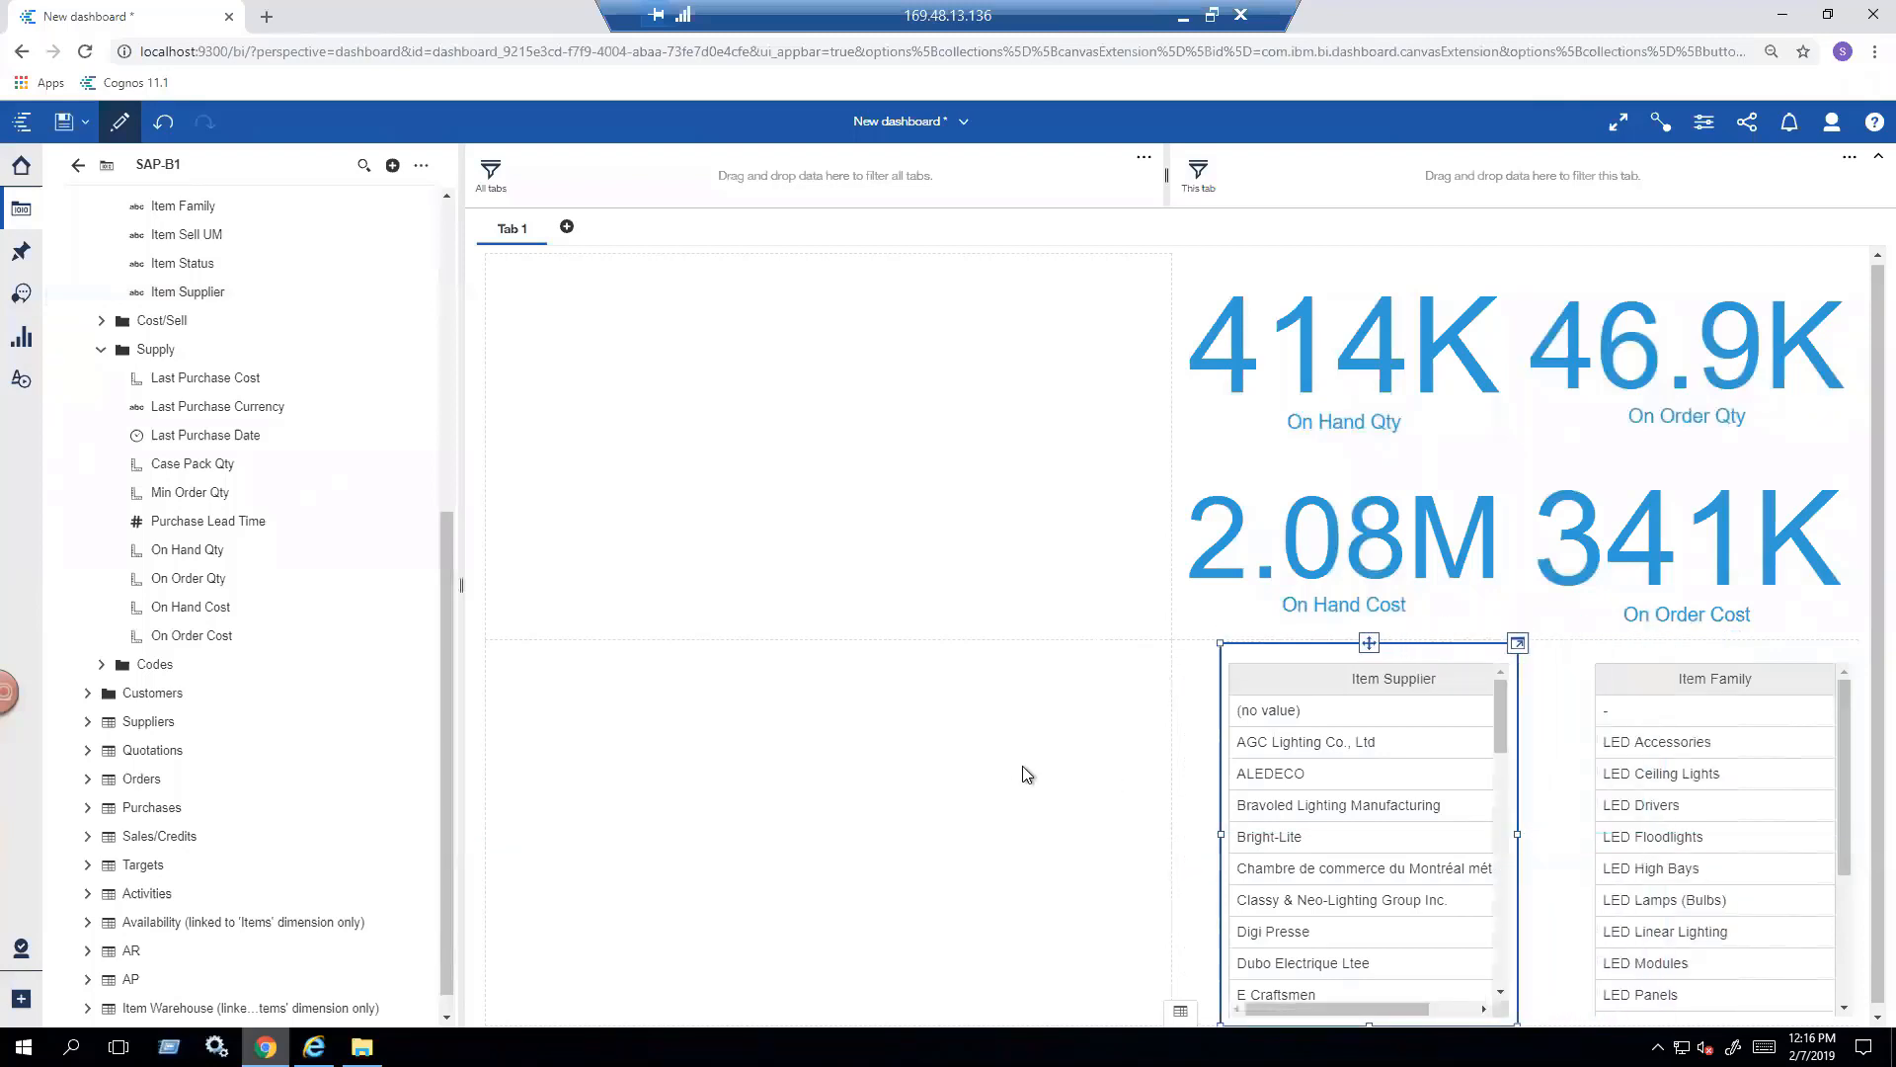
pyautogui.moveTo(1221, 834); pyautogui.dragTo(1167, 830)
pyautogui.click(1043, 813)
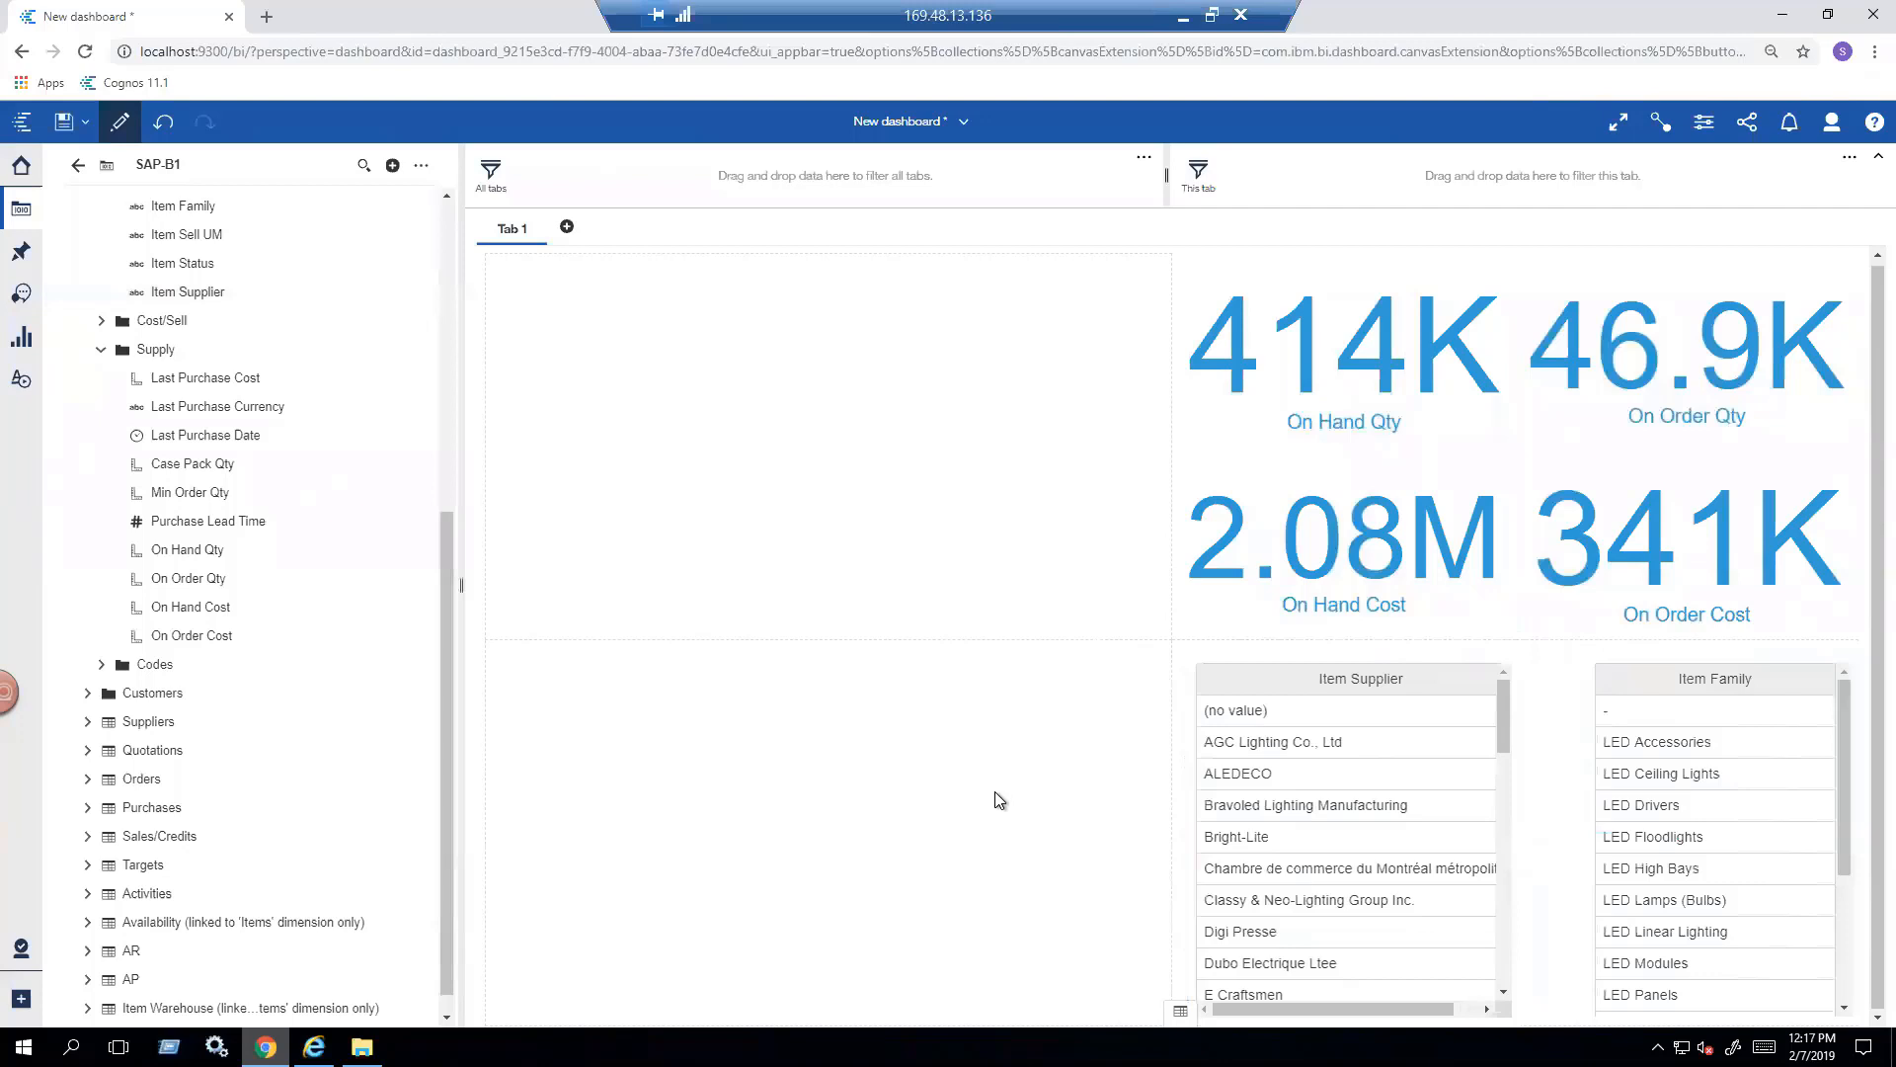
# - Try filtering the dashboard by the LED Floodlights item family, and delete that filter from the Item Family list
pyautogui.click(1588, 890)
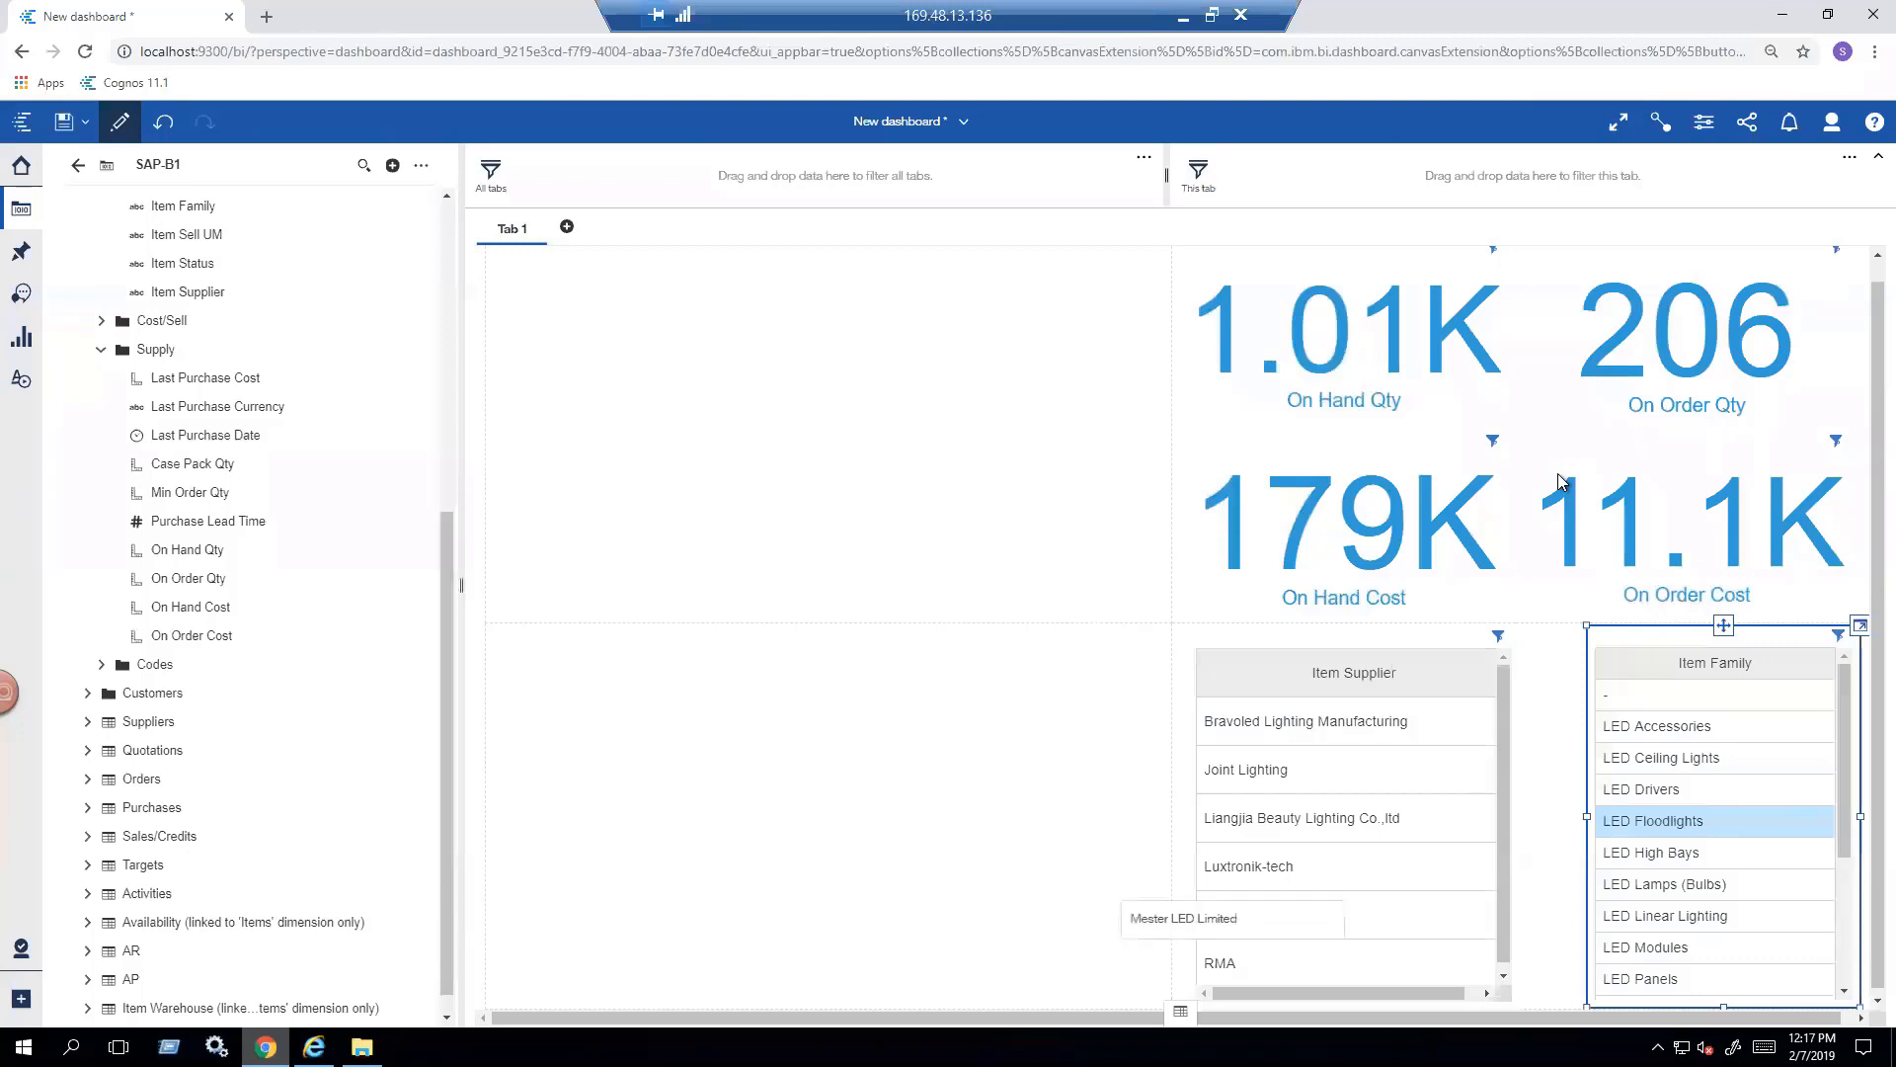
pyautogui.click(1266, 915)
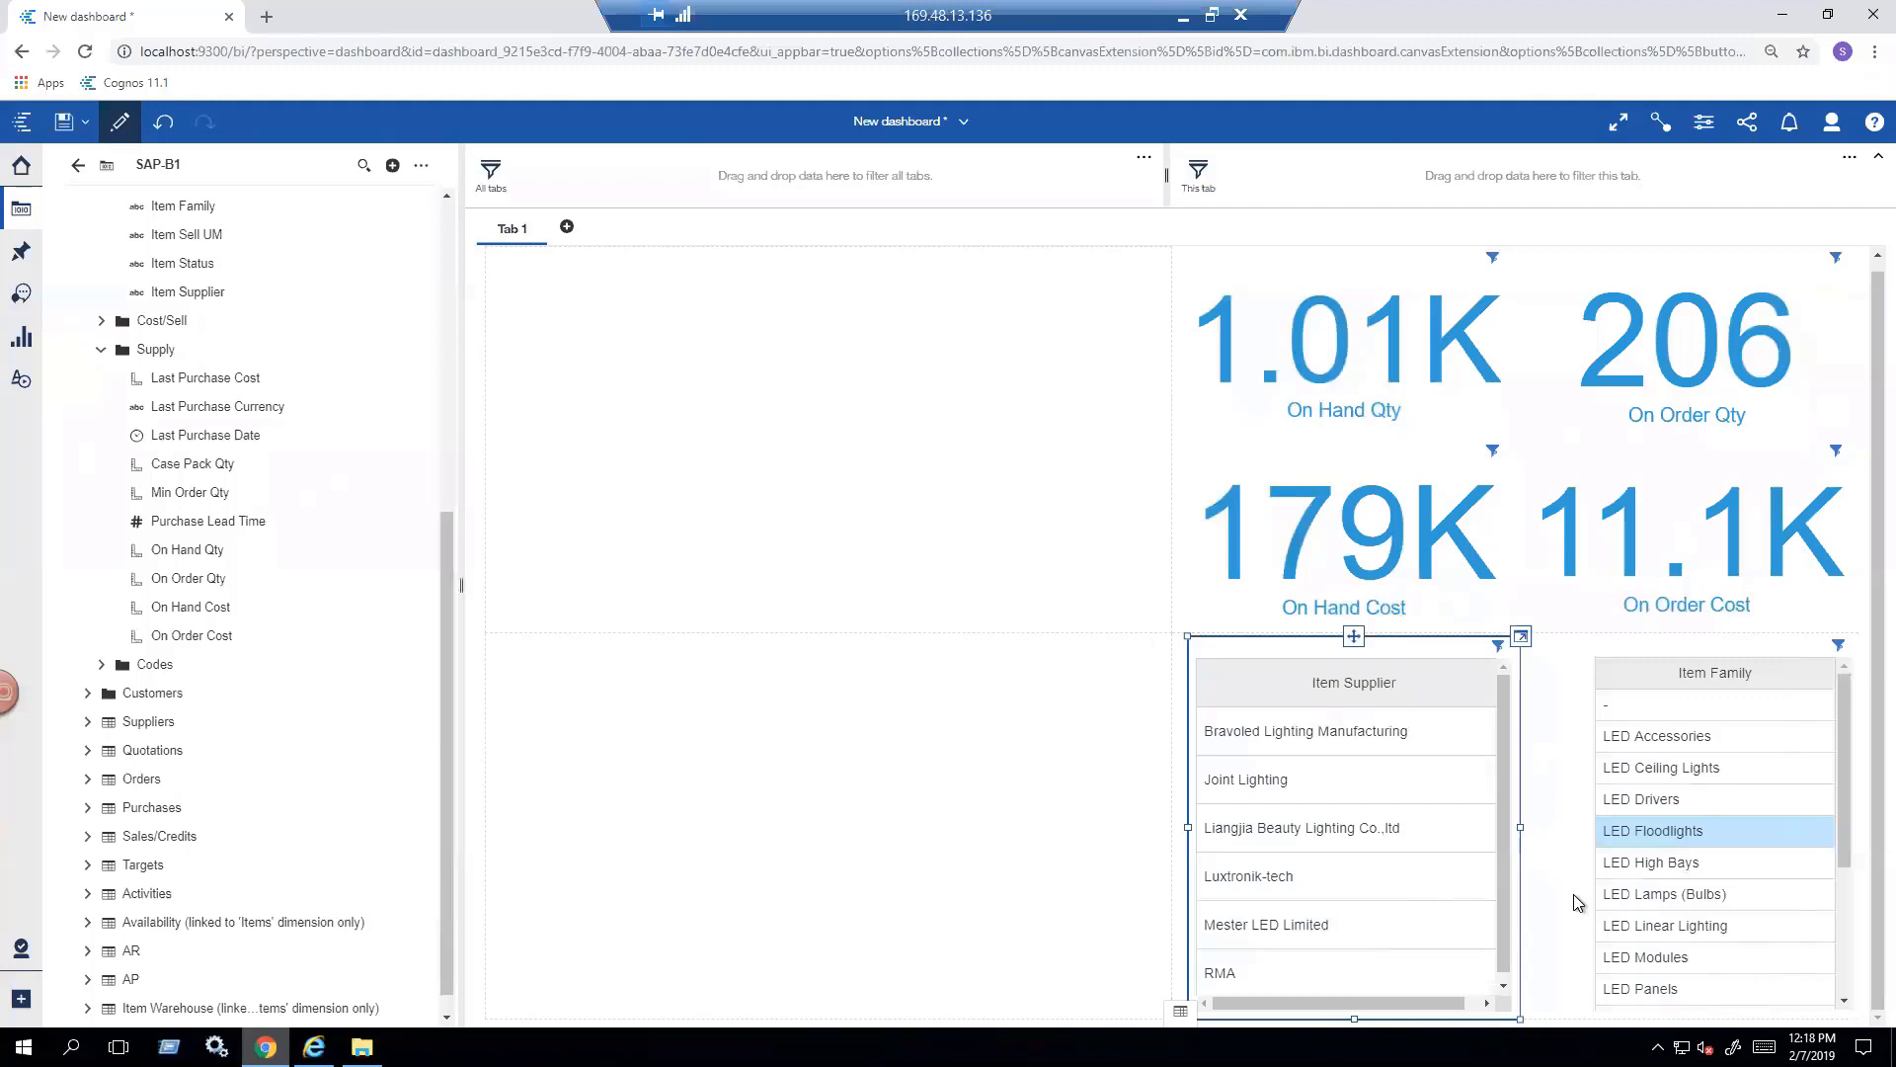
pyautogui.click(1839, 644)
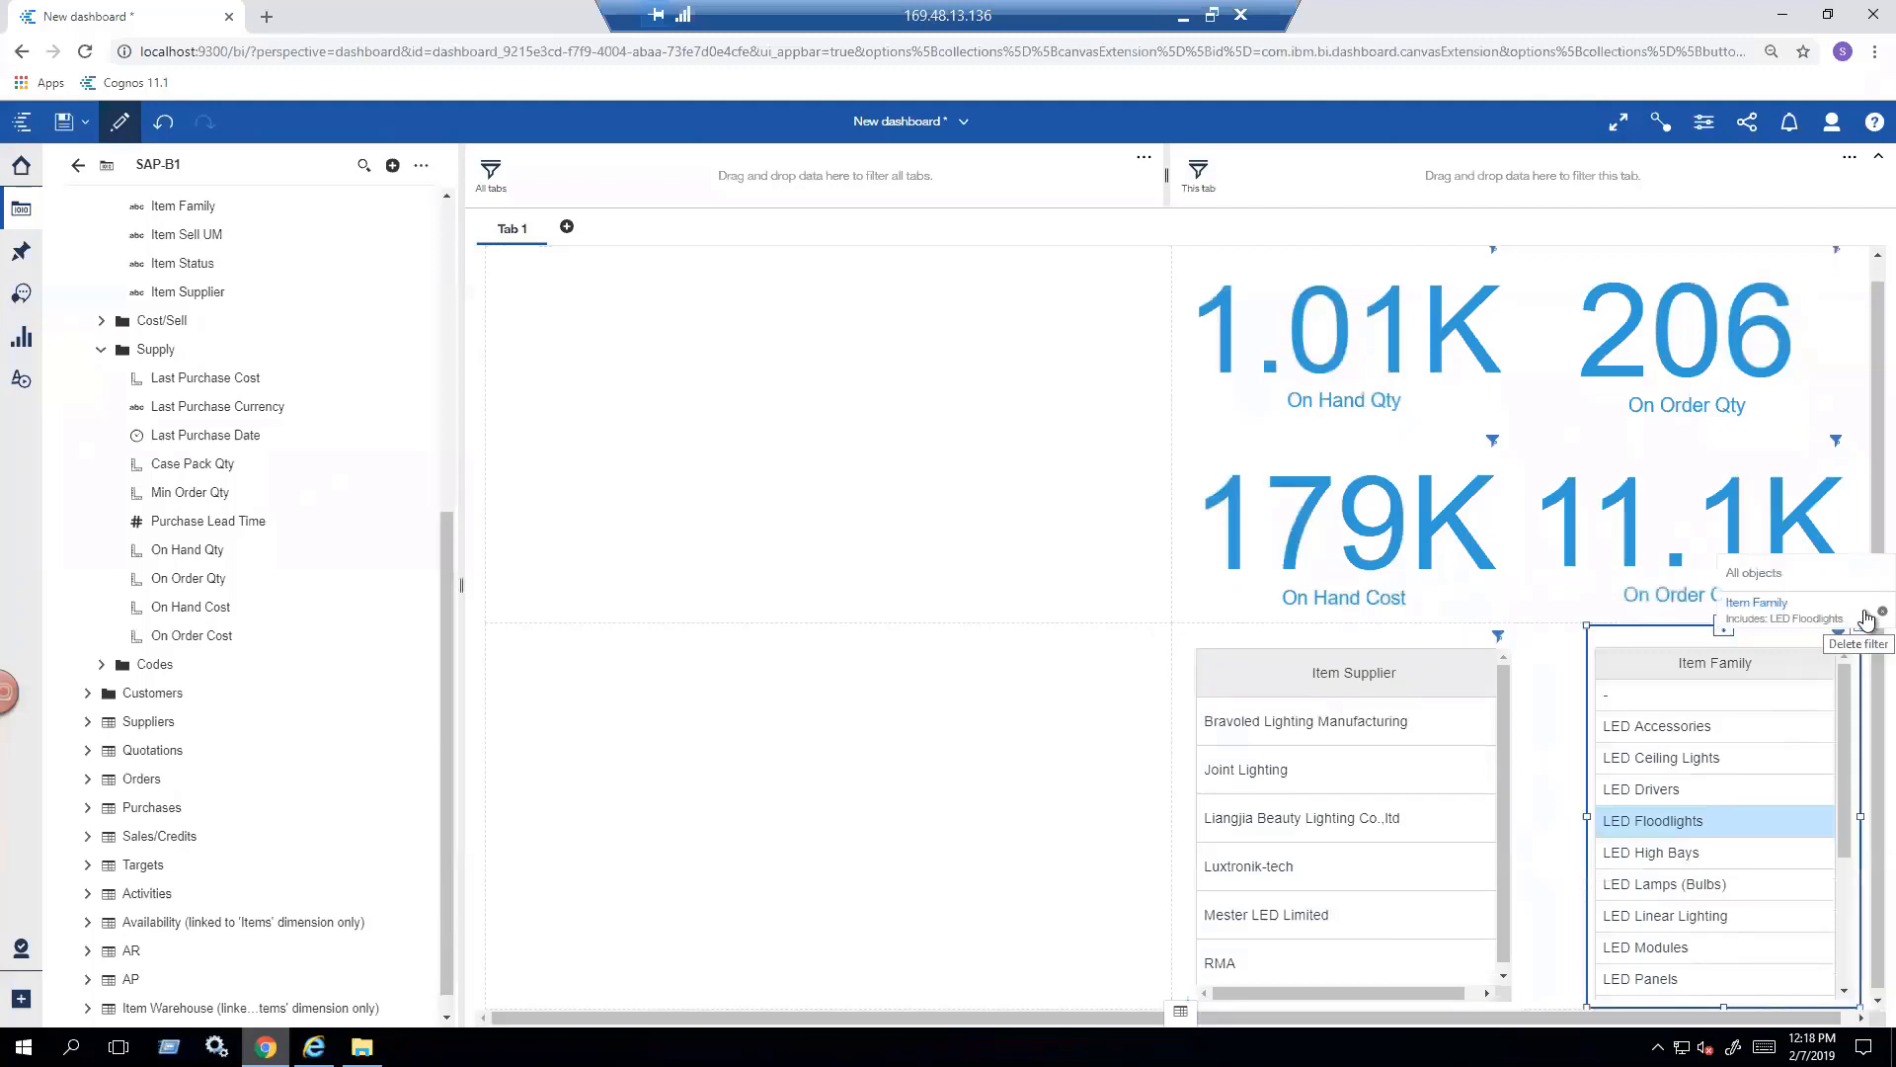
pyautogui.click(1867, 619)
pyautogui.click(1077, 786)
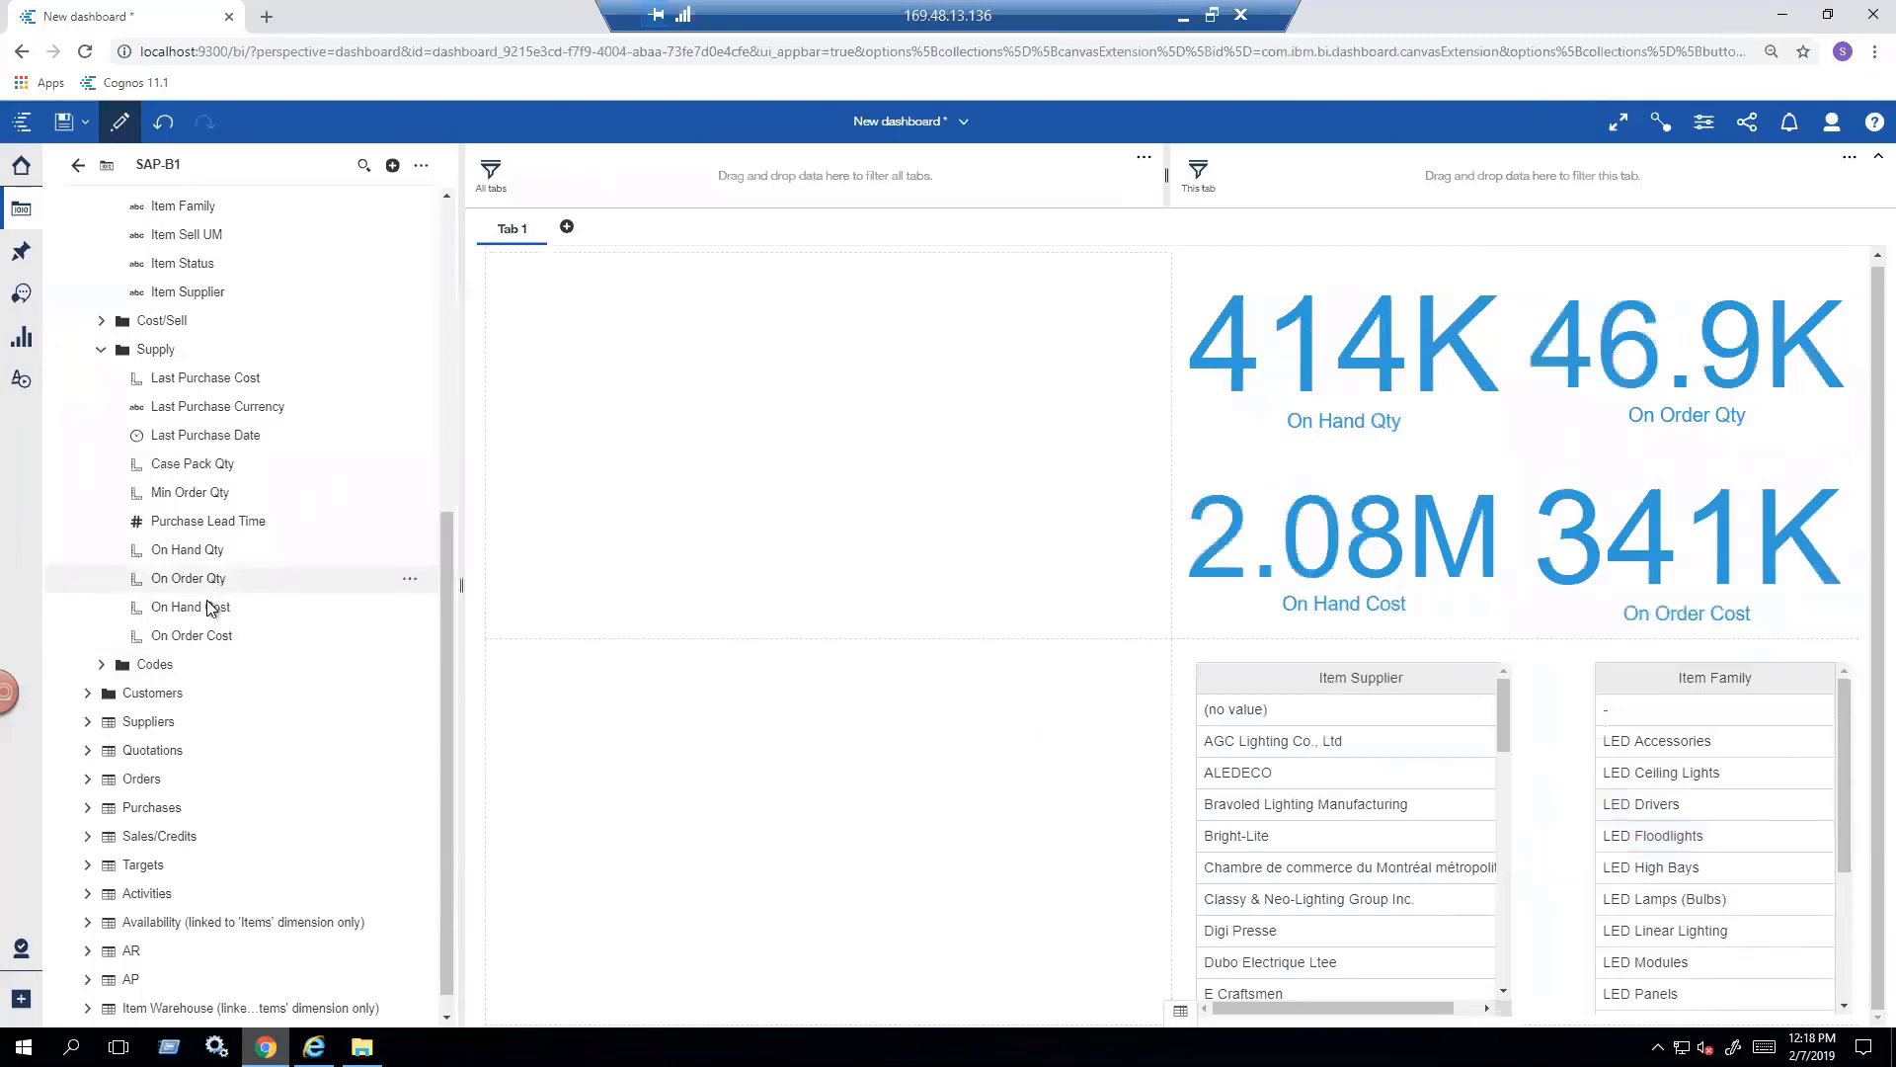
# - Place On Hand Cost maximized in the empty cell beside the supplier list and add Item Supplier to it to chart cost by supplier
pyautogui.moveTo(205, 612); pyautogui.dragTo(816, 838)
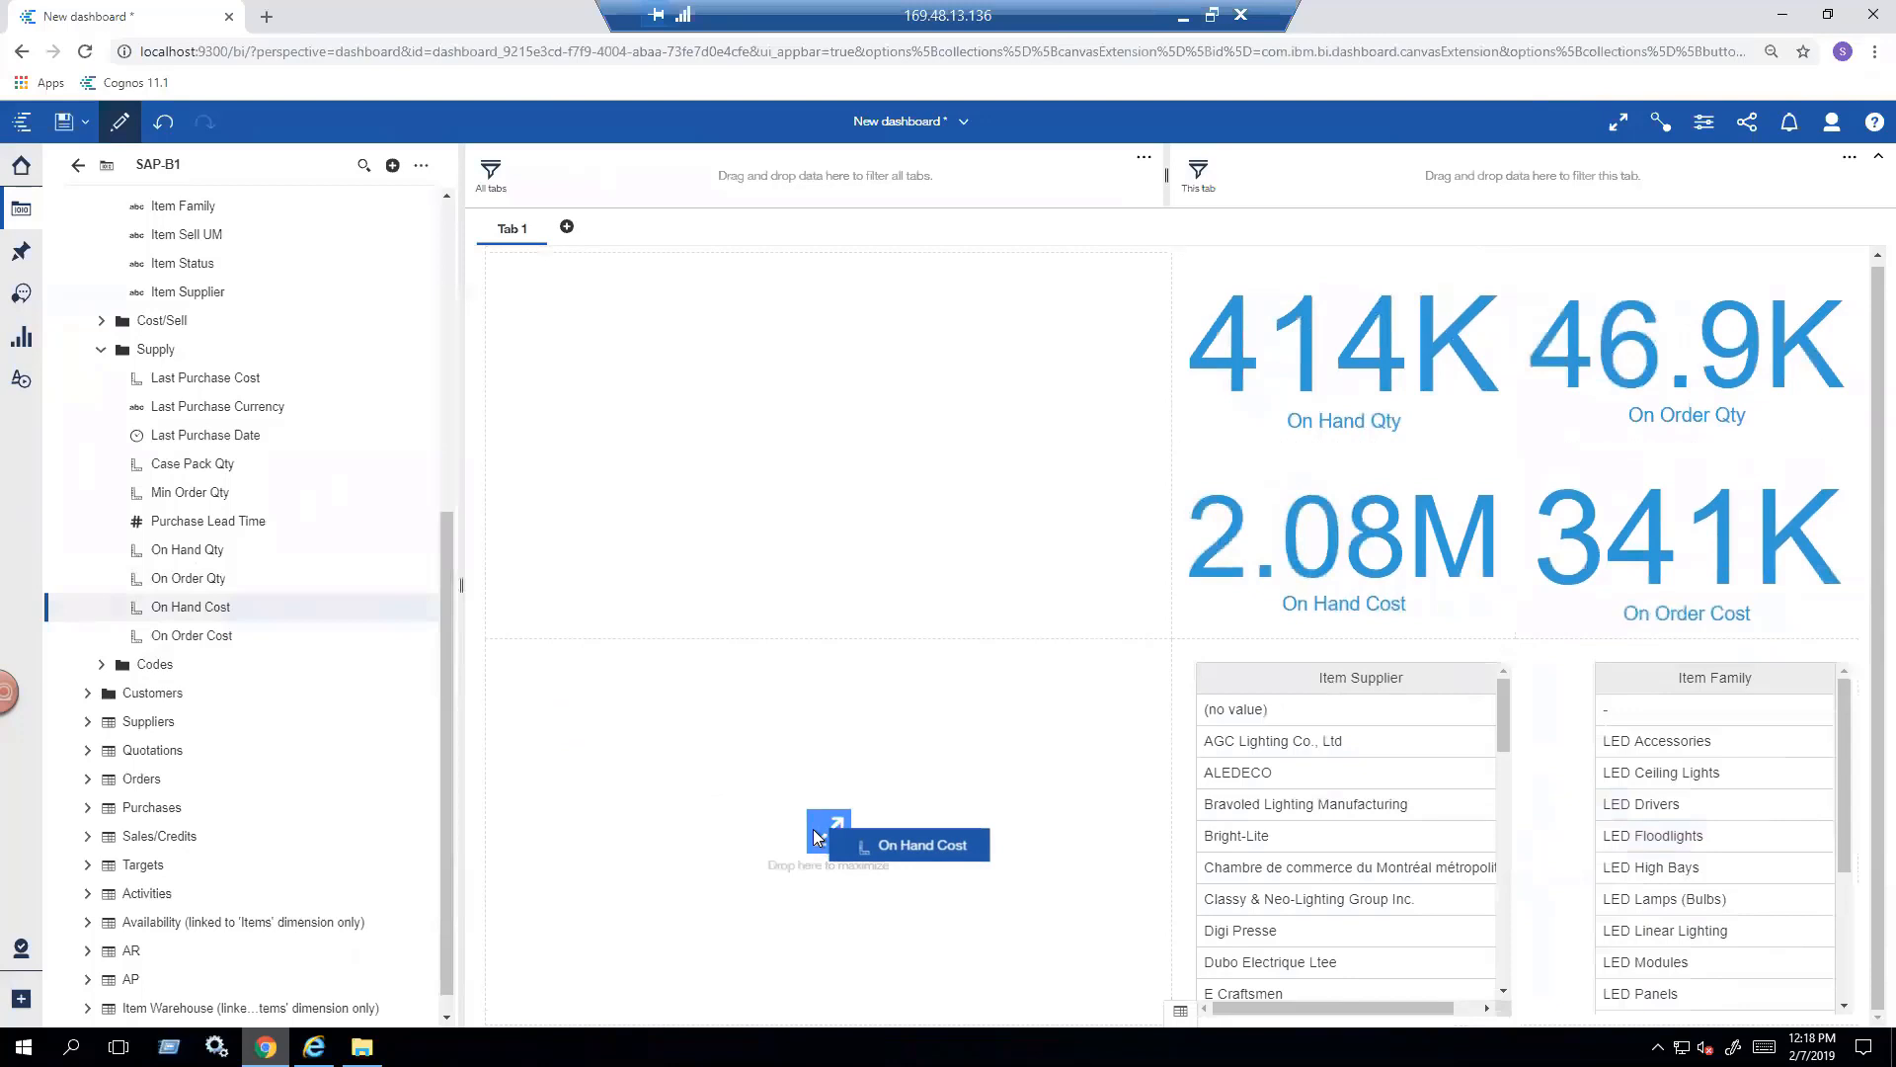
pyautogui.moveTo(816, 837); pyautogui.dragTo(816, 837)
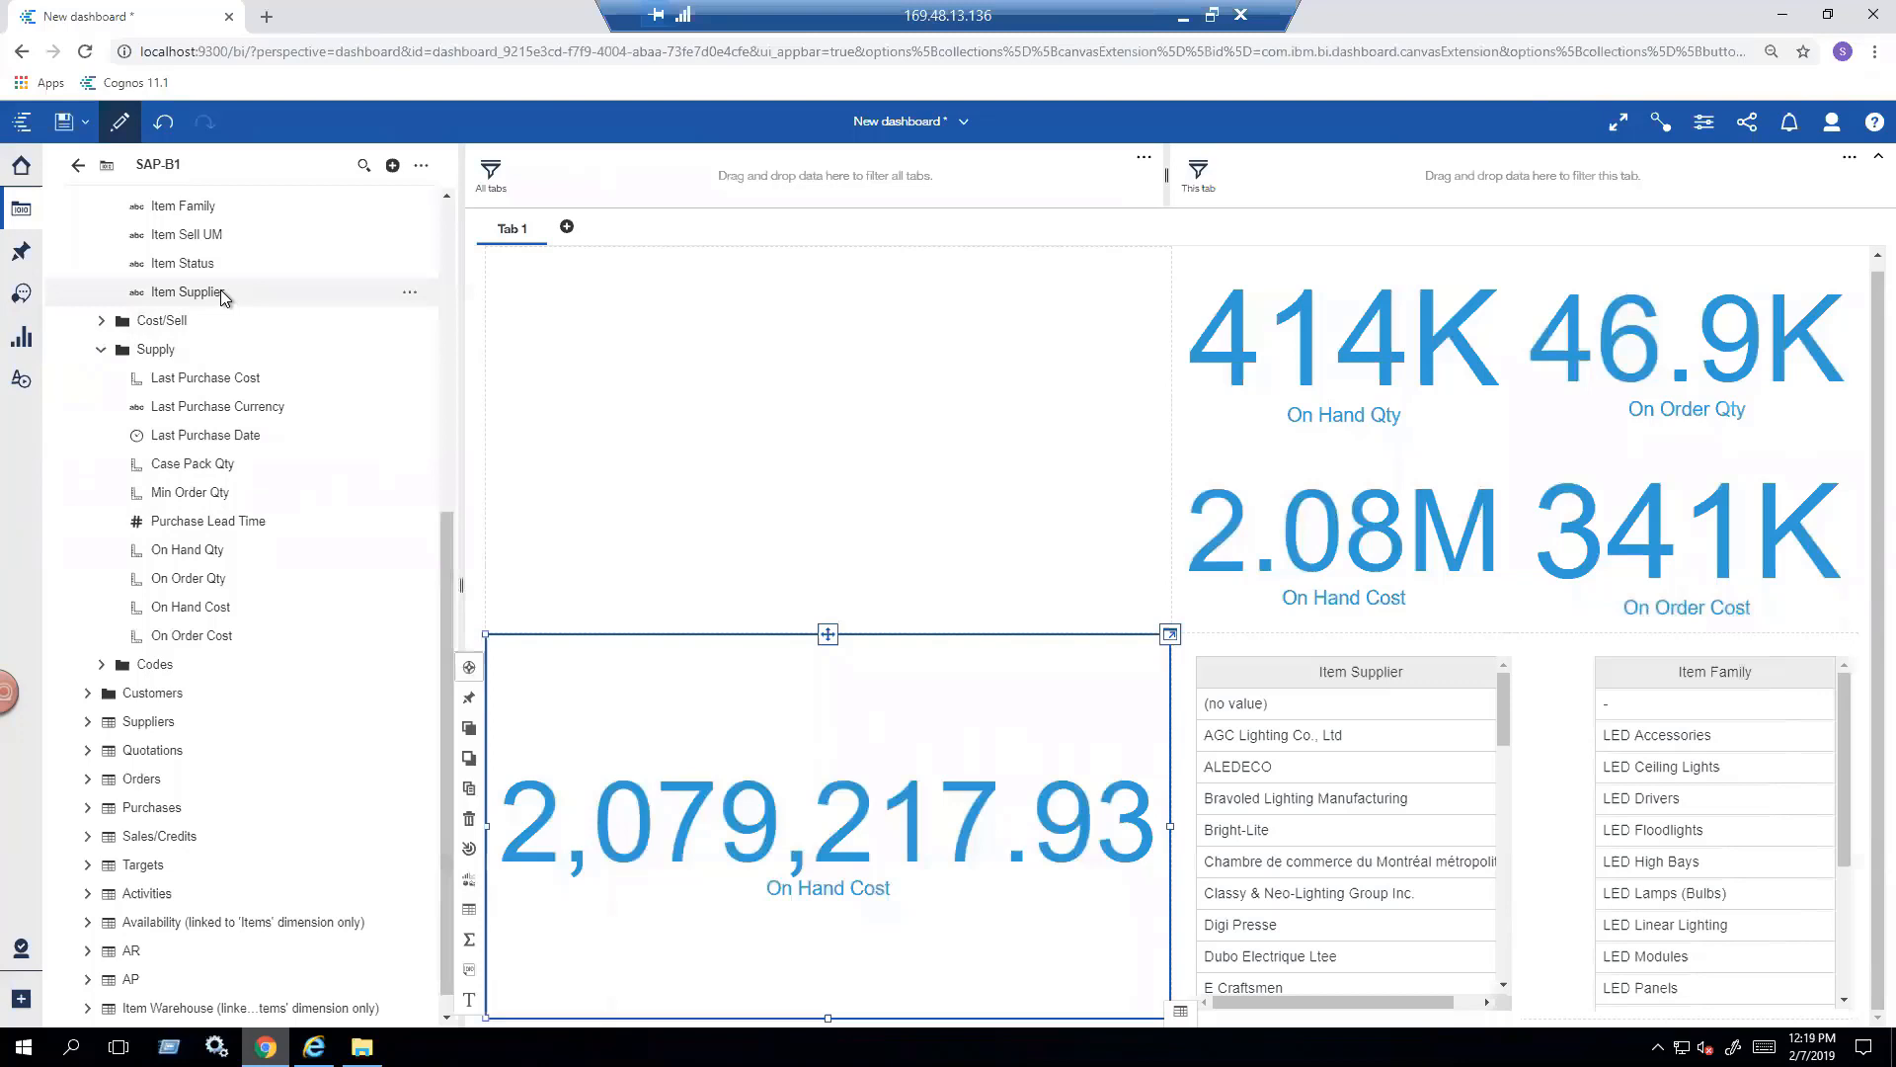
pyautogui.moveTo(222, 288); pyautogui.dragTo(741, 810)
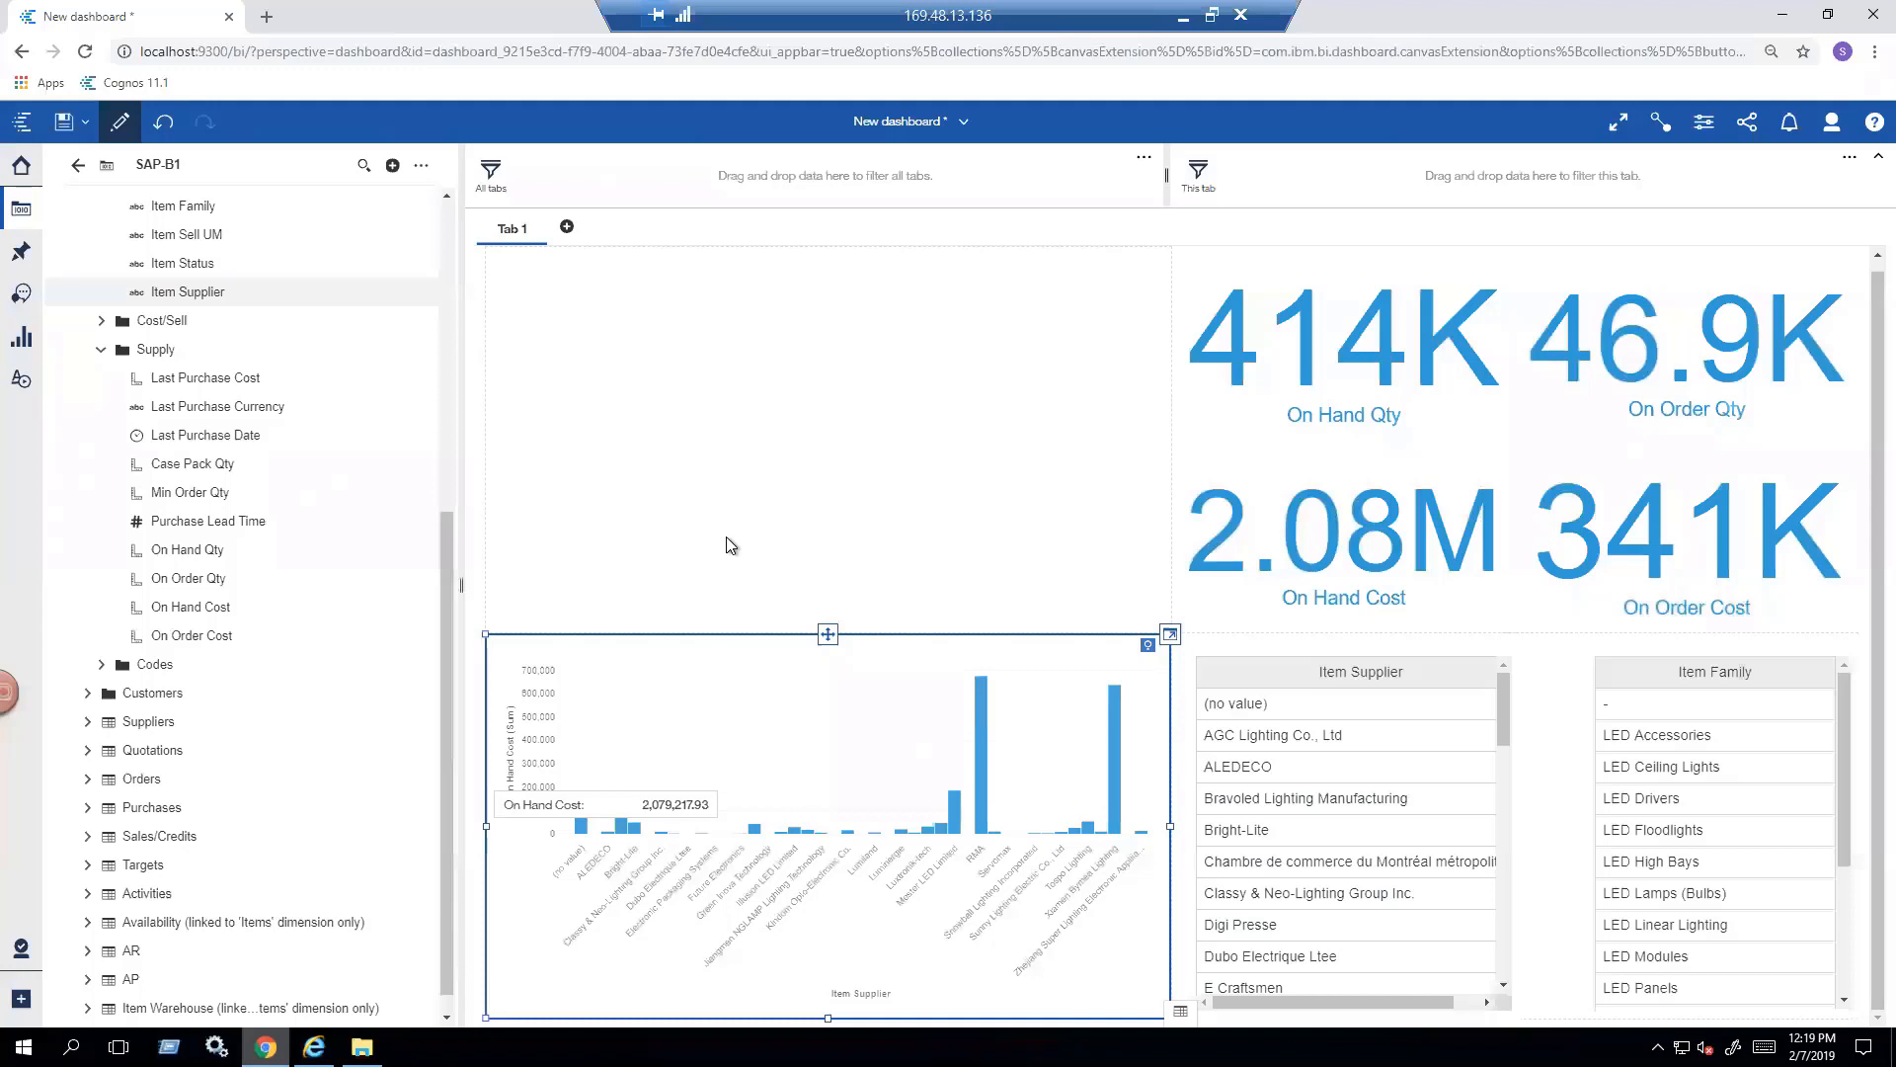
# - Change the On Hand Cost by Item Supplier column chart to a word cloud and inspect the costs of Xiamen Bymea Lighting and Mester LED Limited
pyautogui.click(1169, 633)
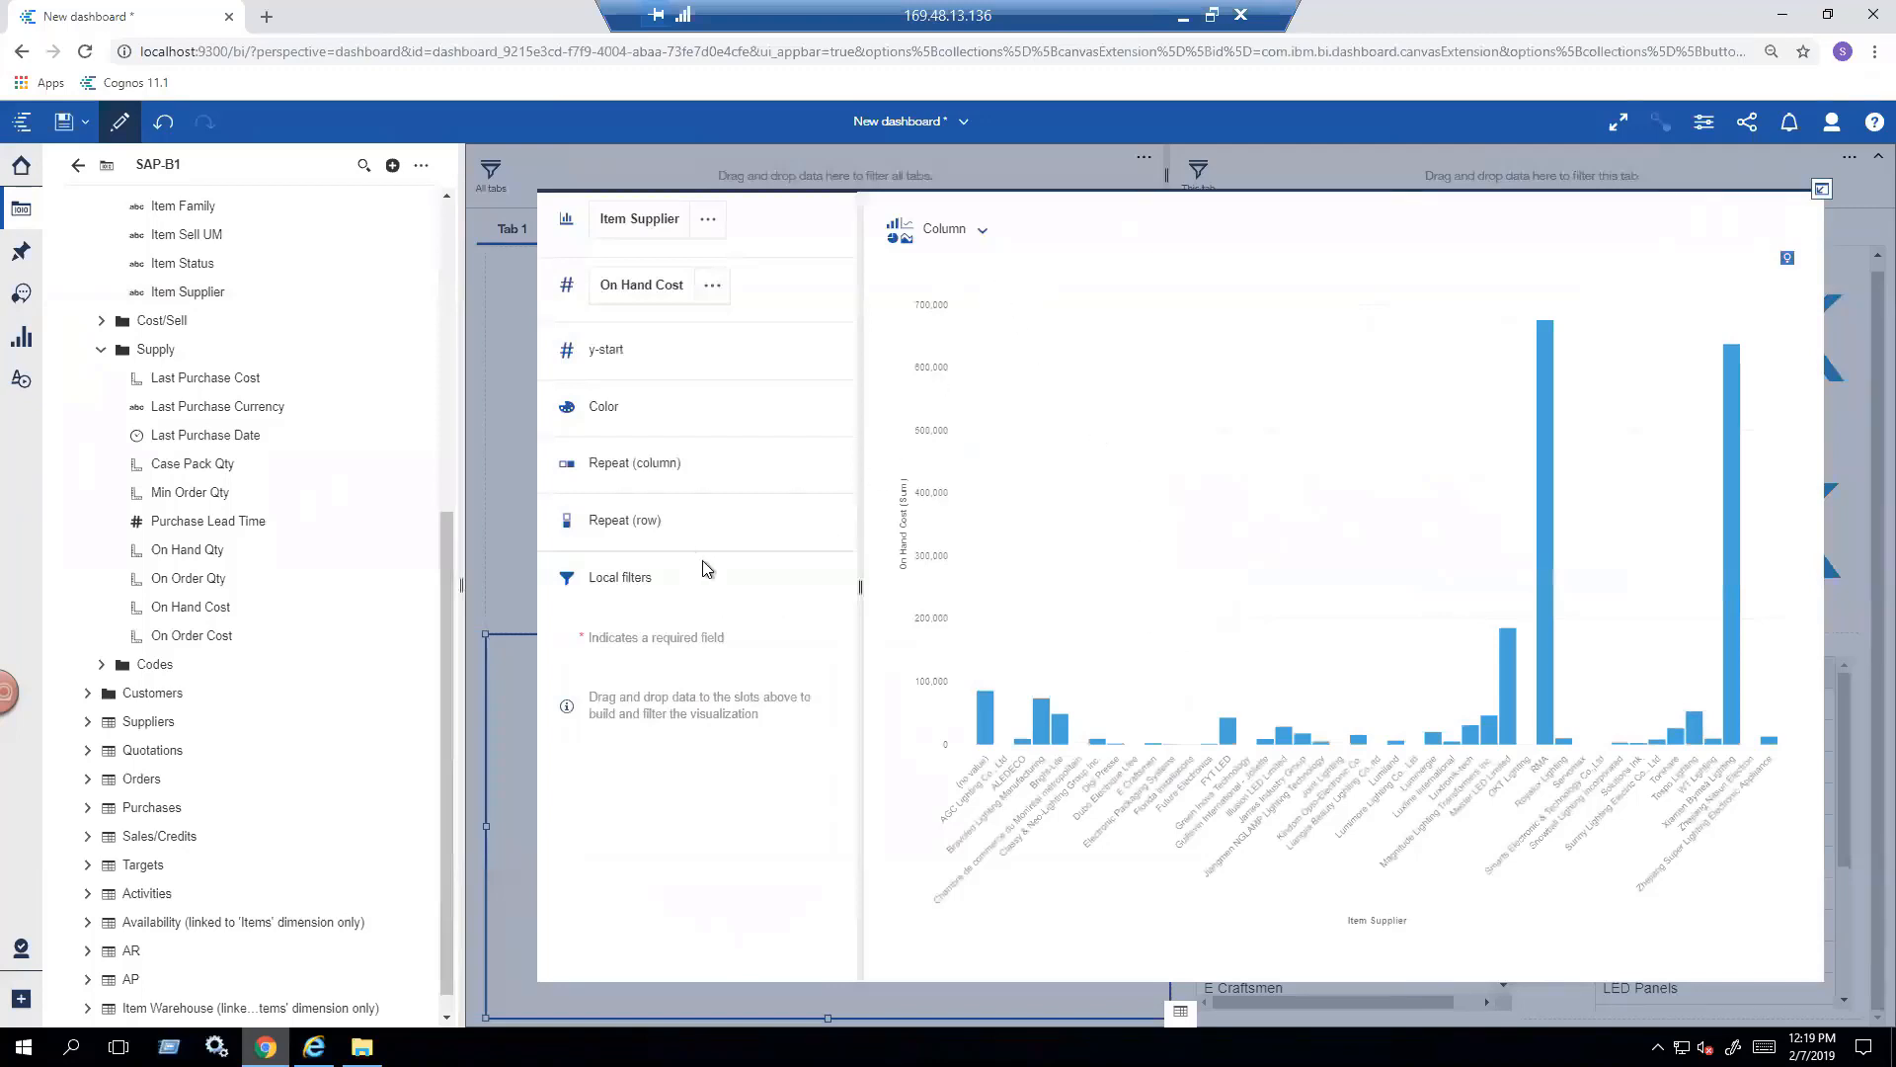
pyautogui.click(983, 235)
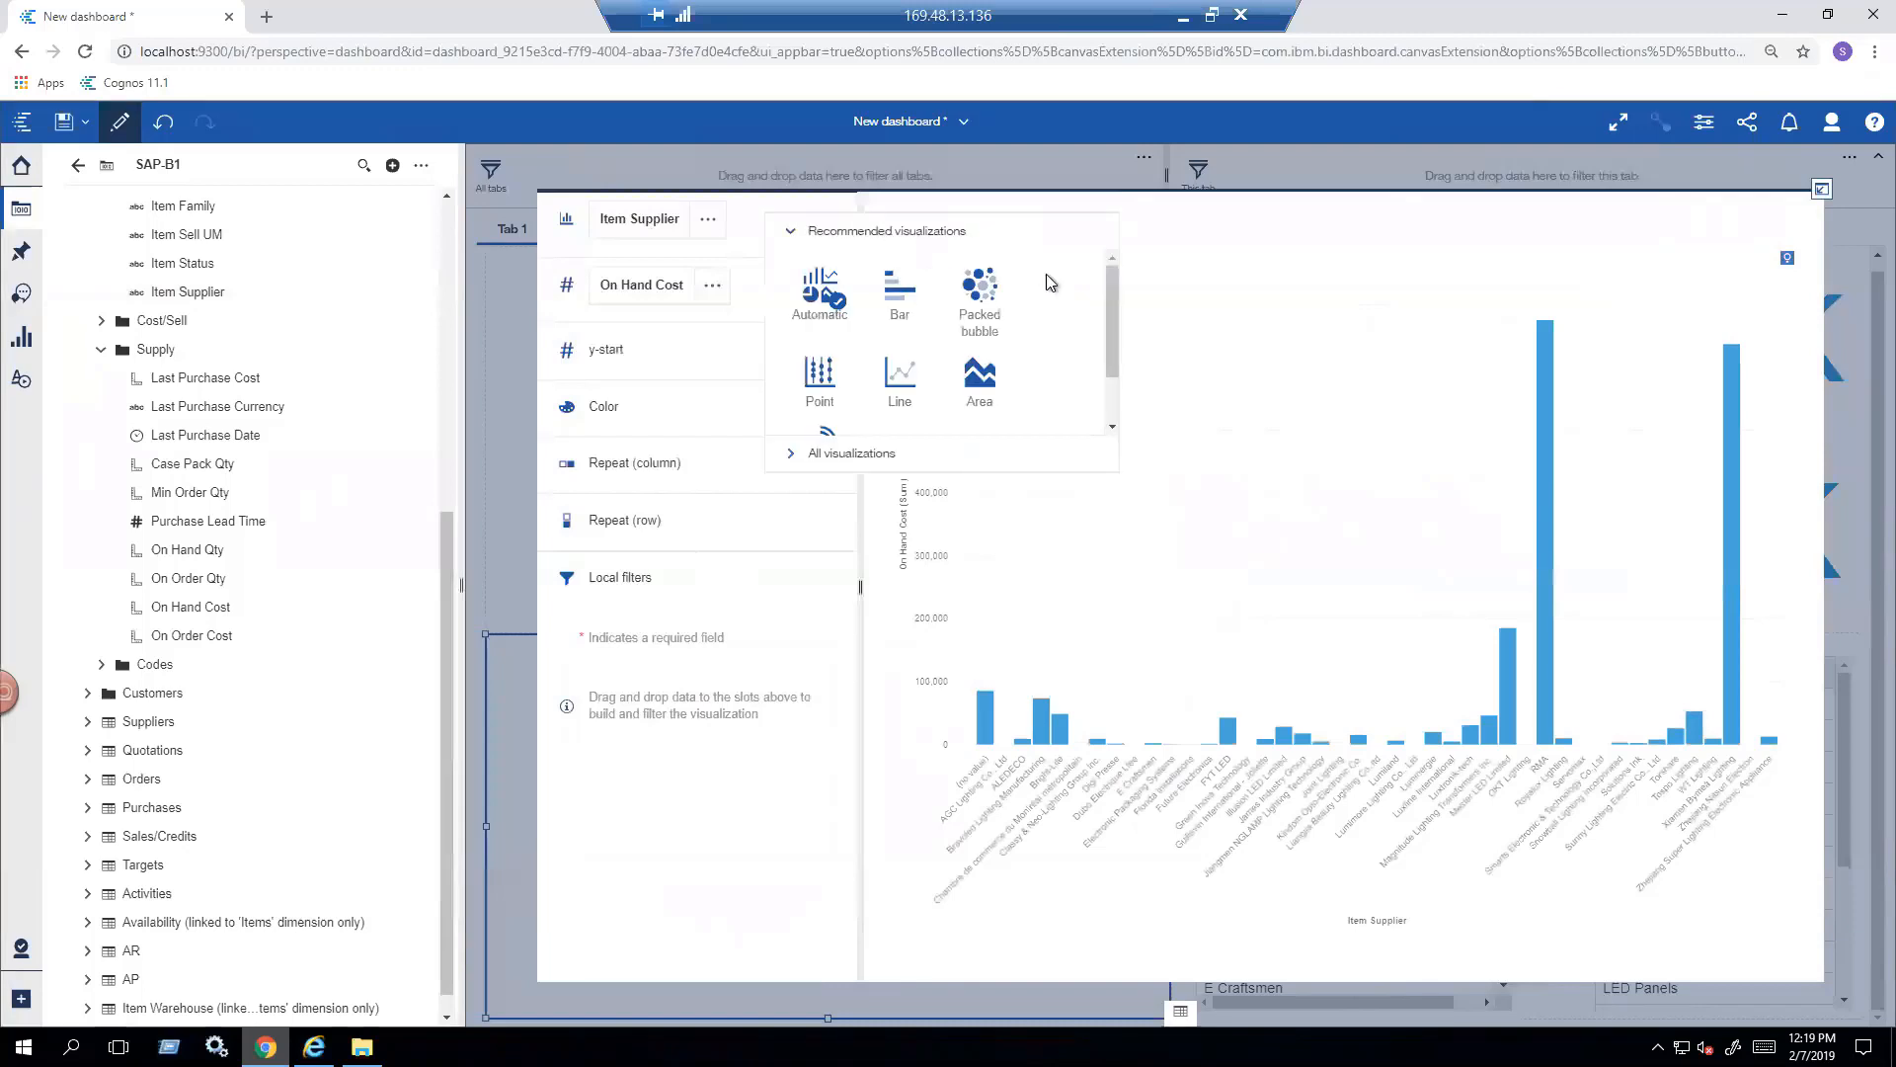
pyautogui.scroll(-2, 1112, 335)
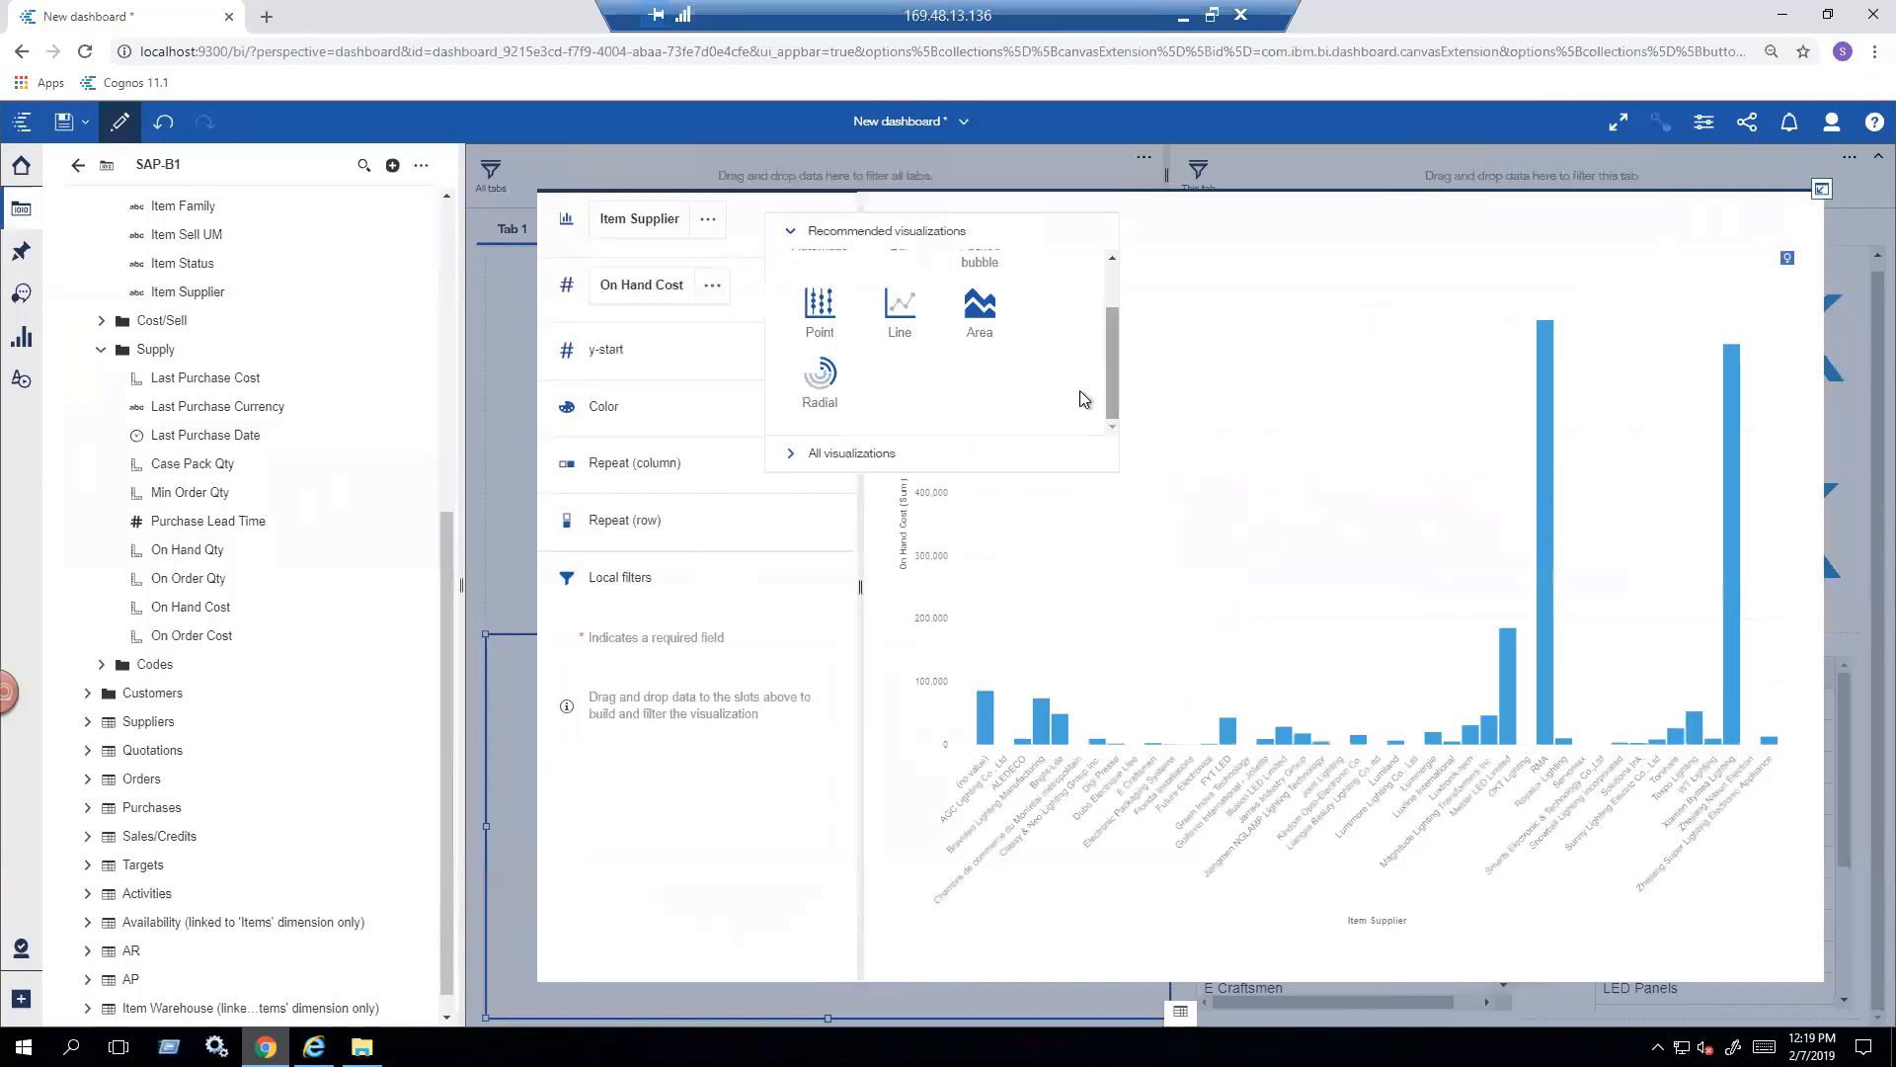
pyautogui.click(849, 456)
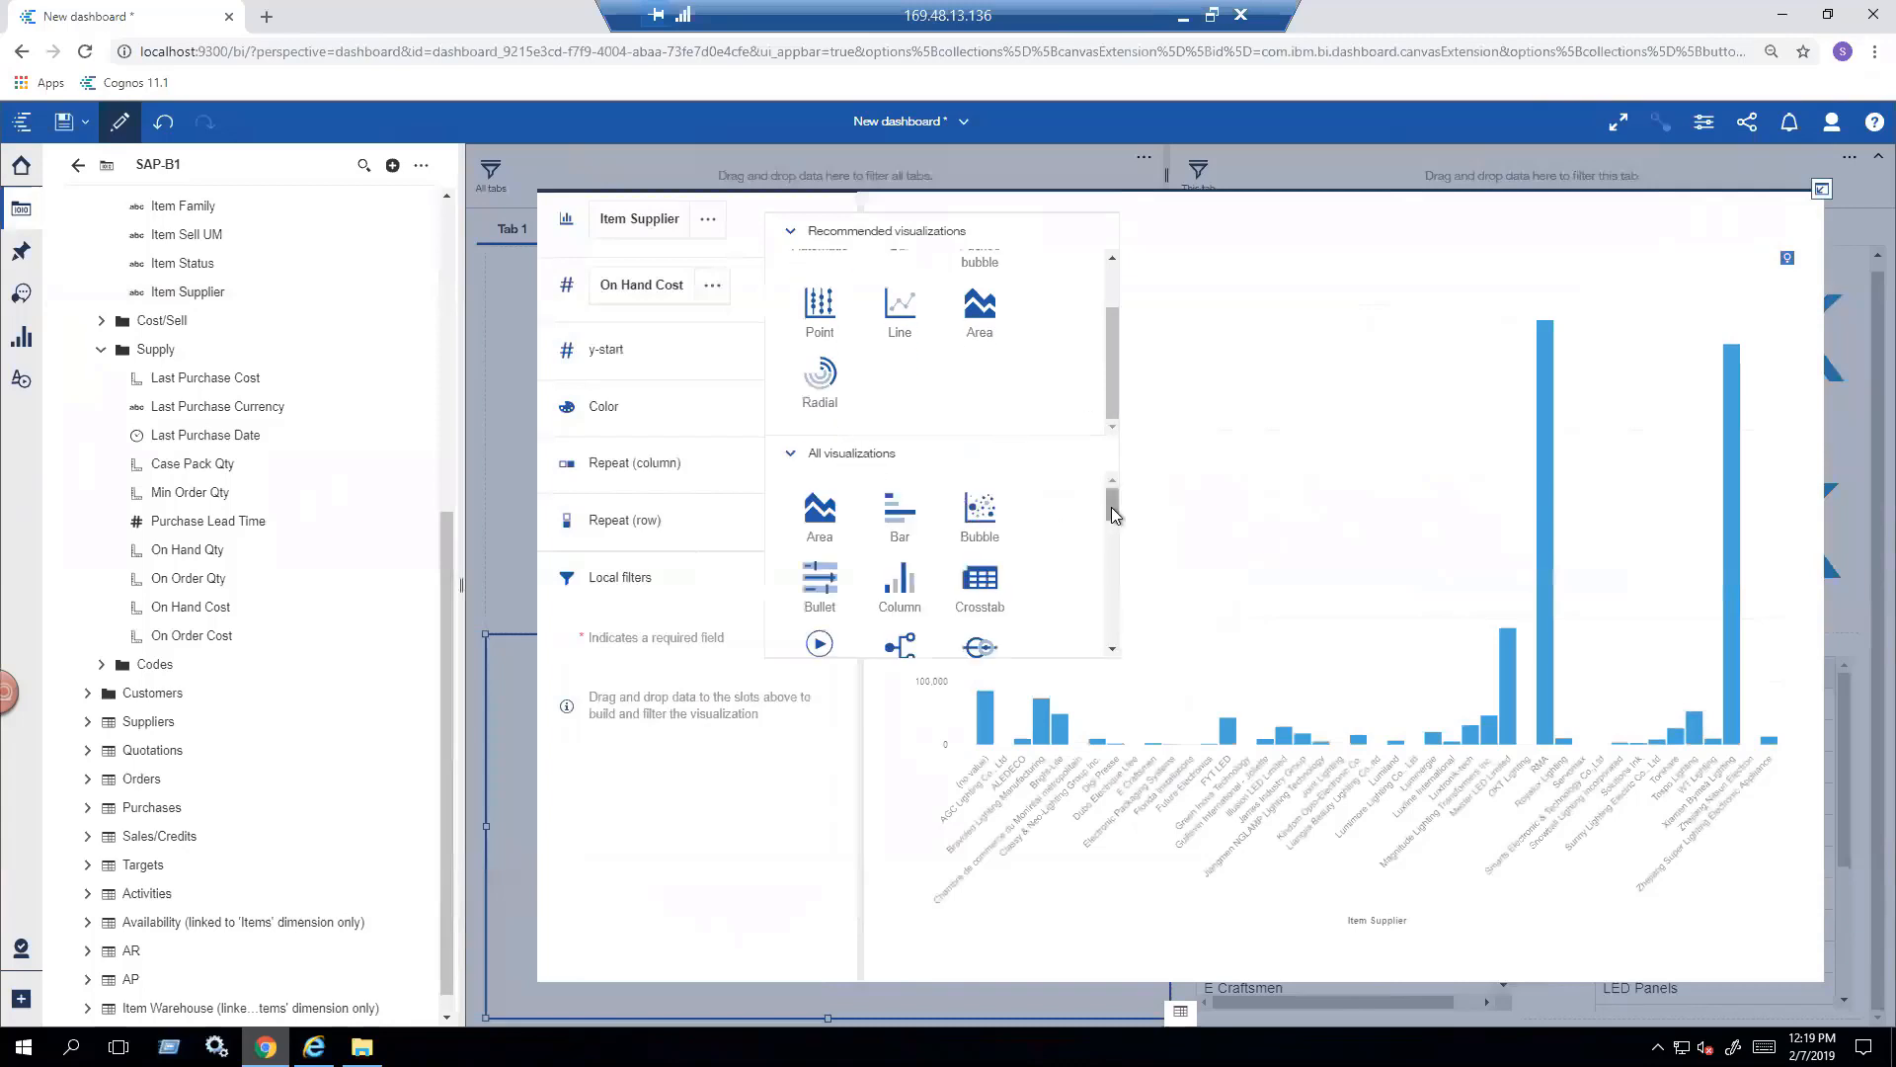
pyautogui.moveTo(1112, 509); pyautogui.dragTo(1111, 634)
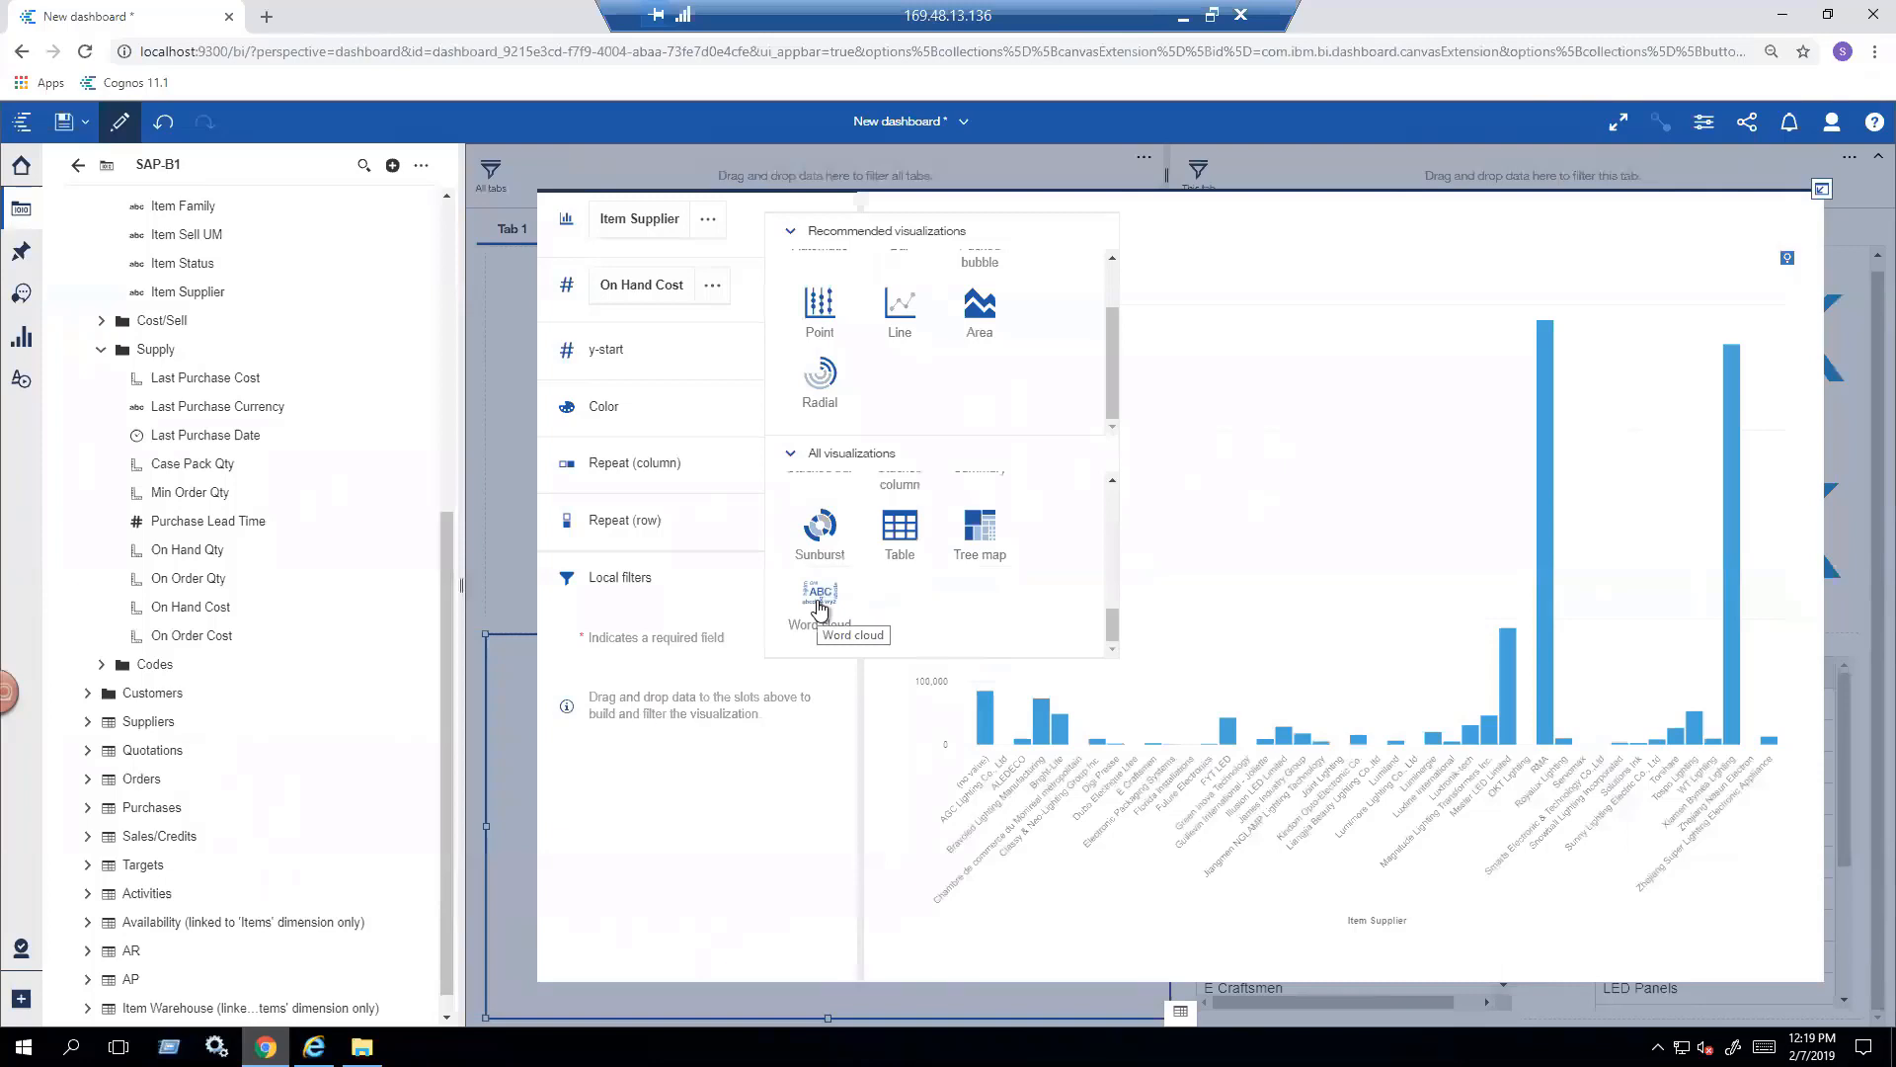
pyautogui.click(819, 597)
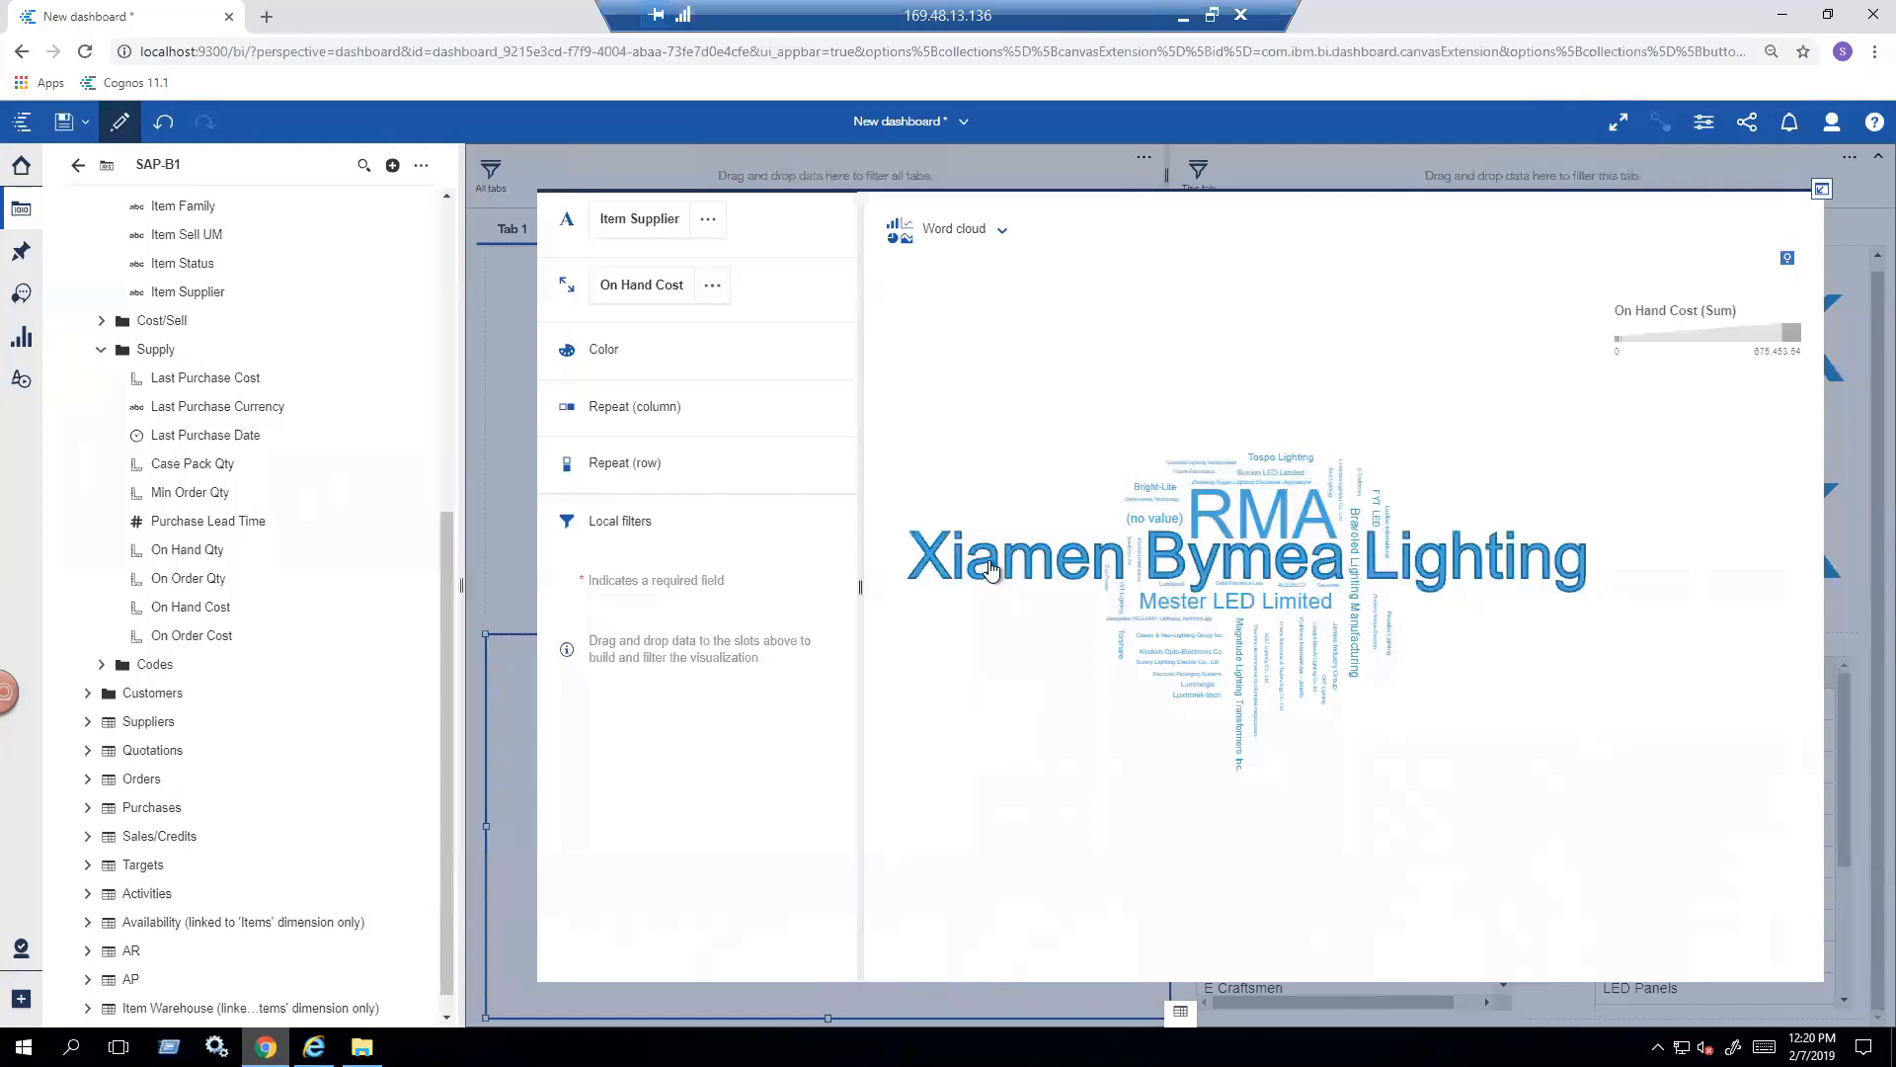
pyautogui.moveTo(992, 570)
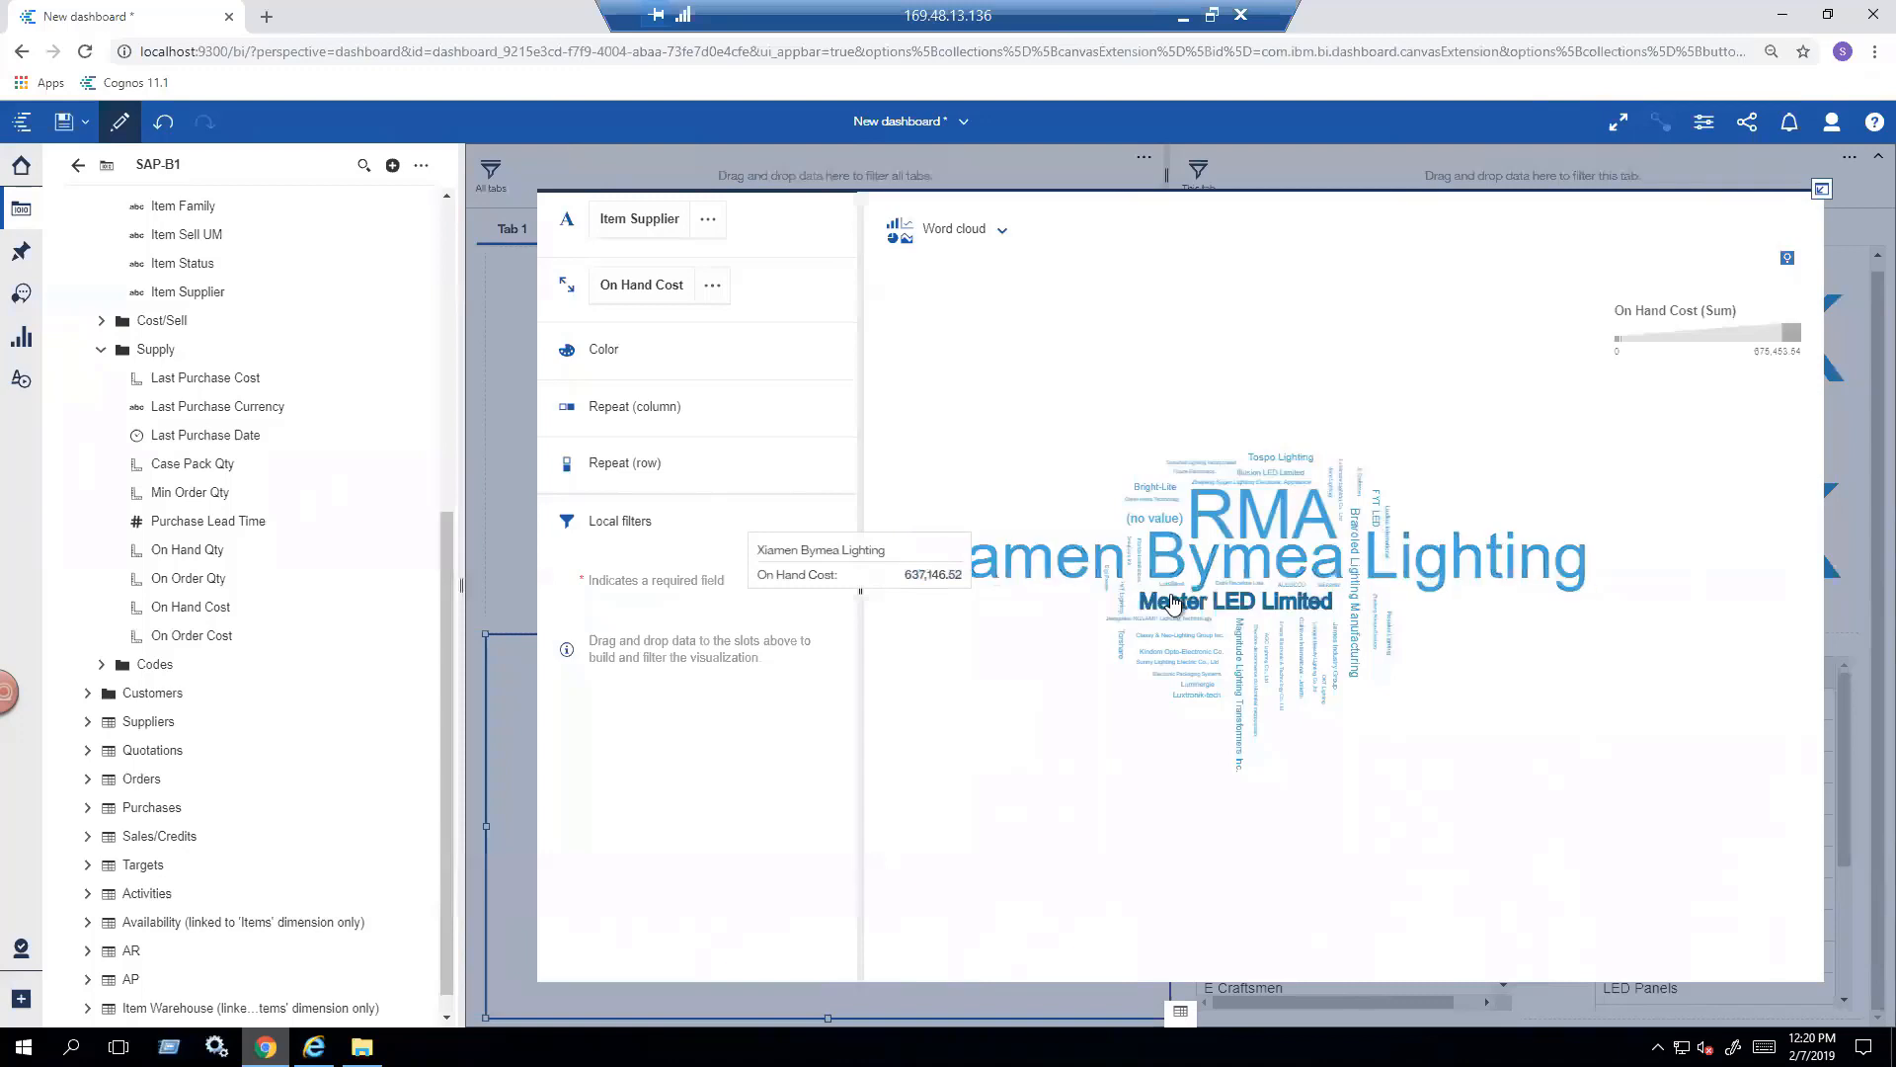
pyautogui.moveTo(1173, 608)
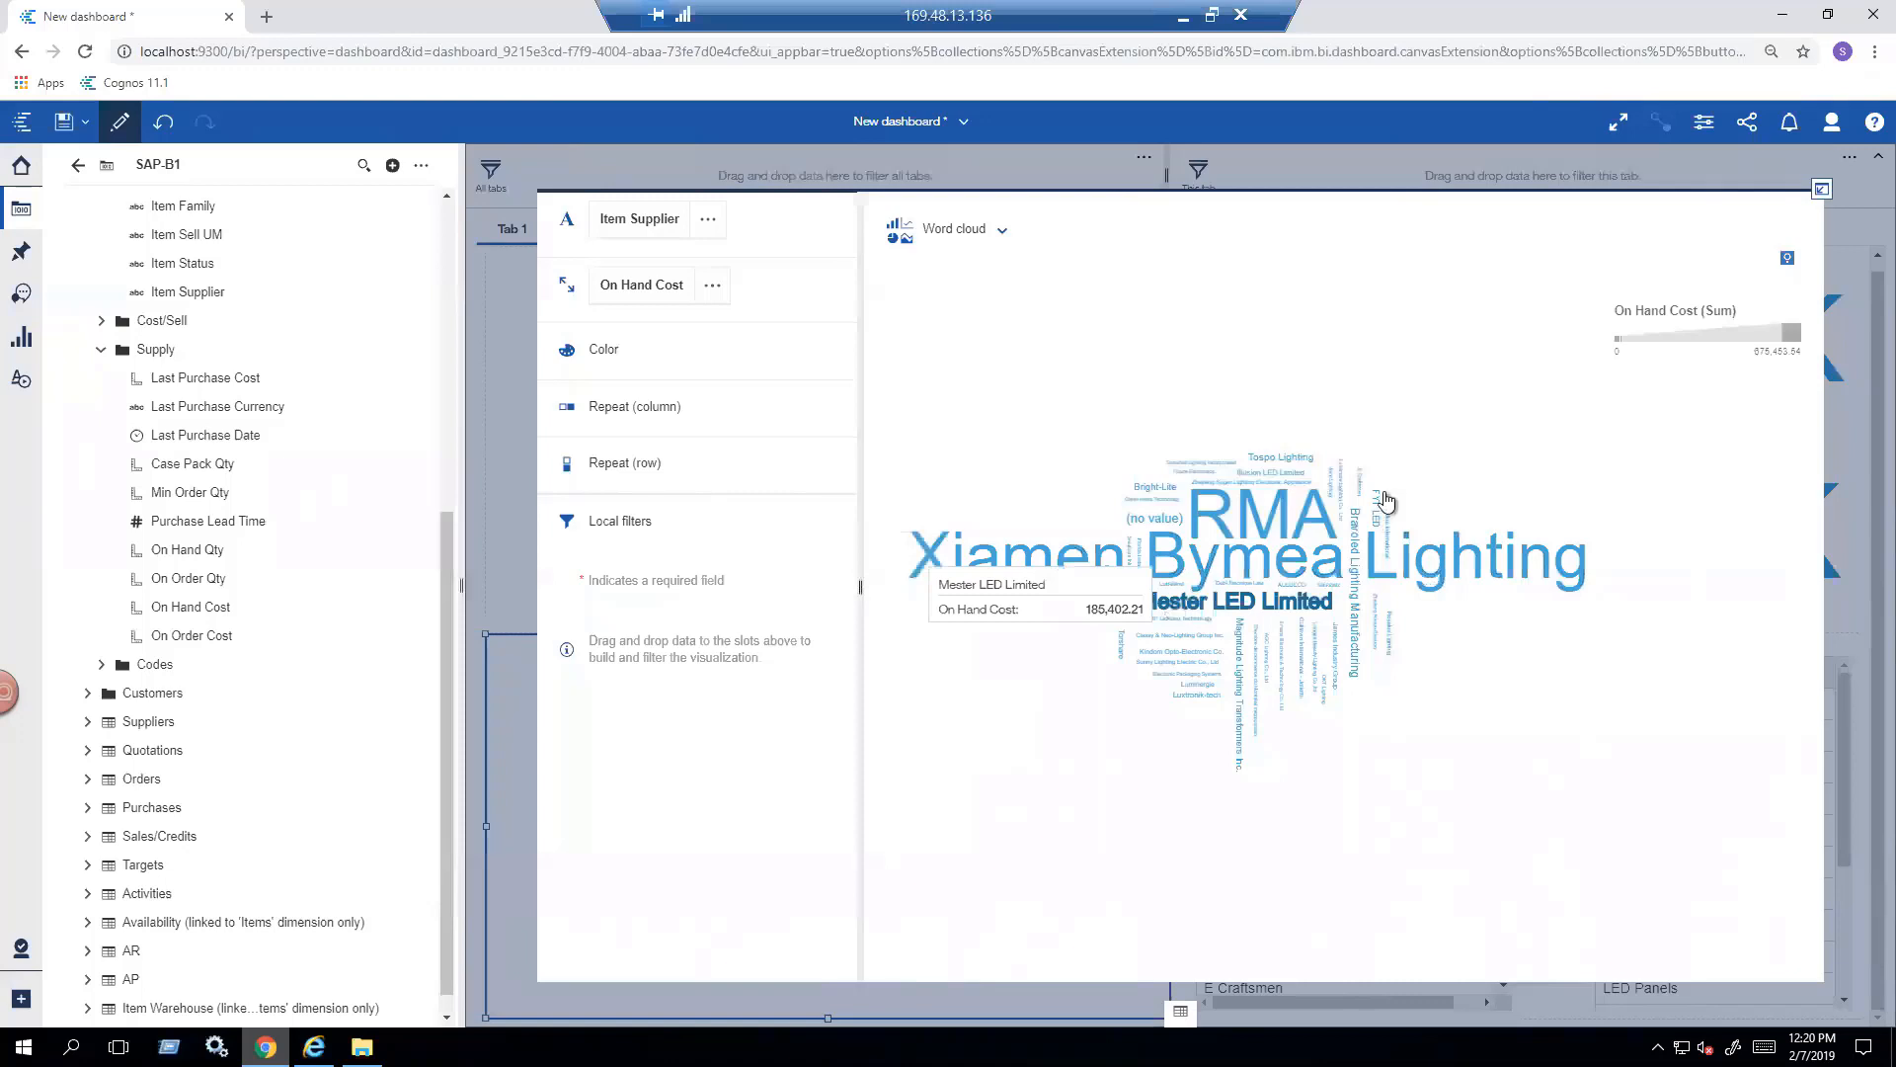
pyautogui.click(1823, 191)
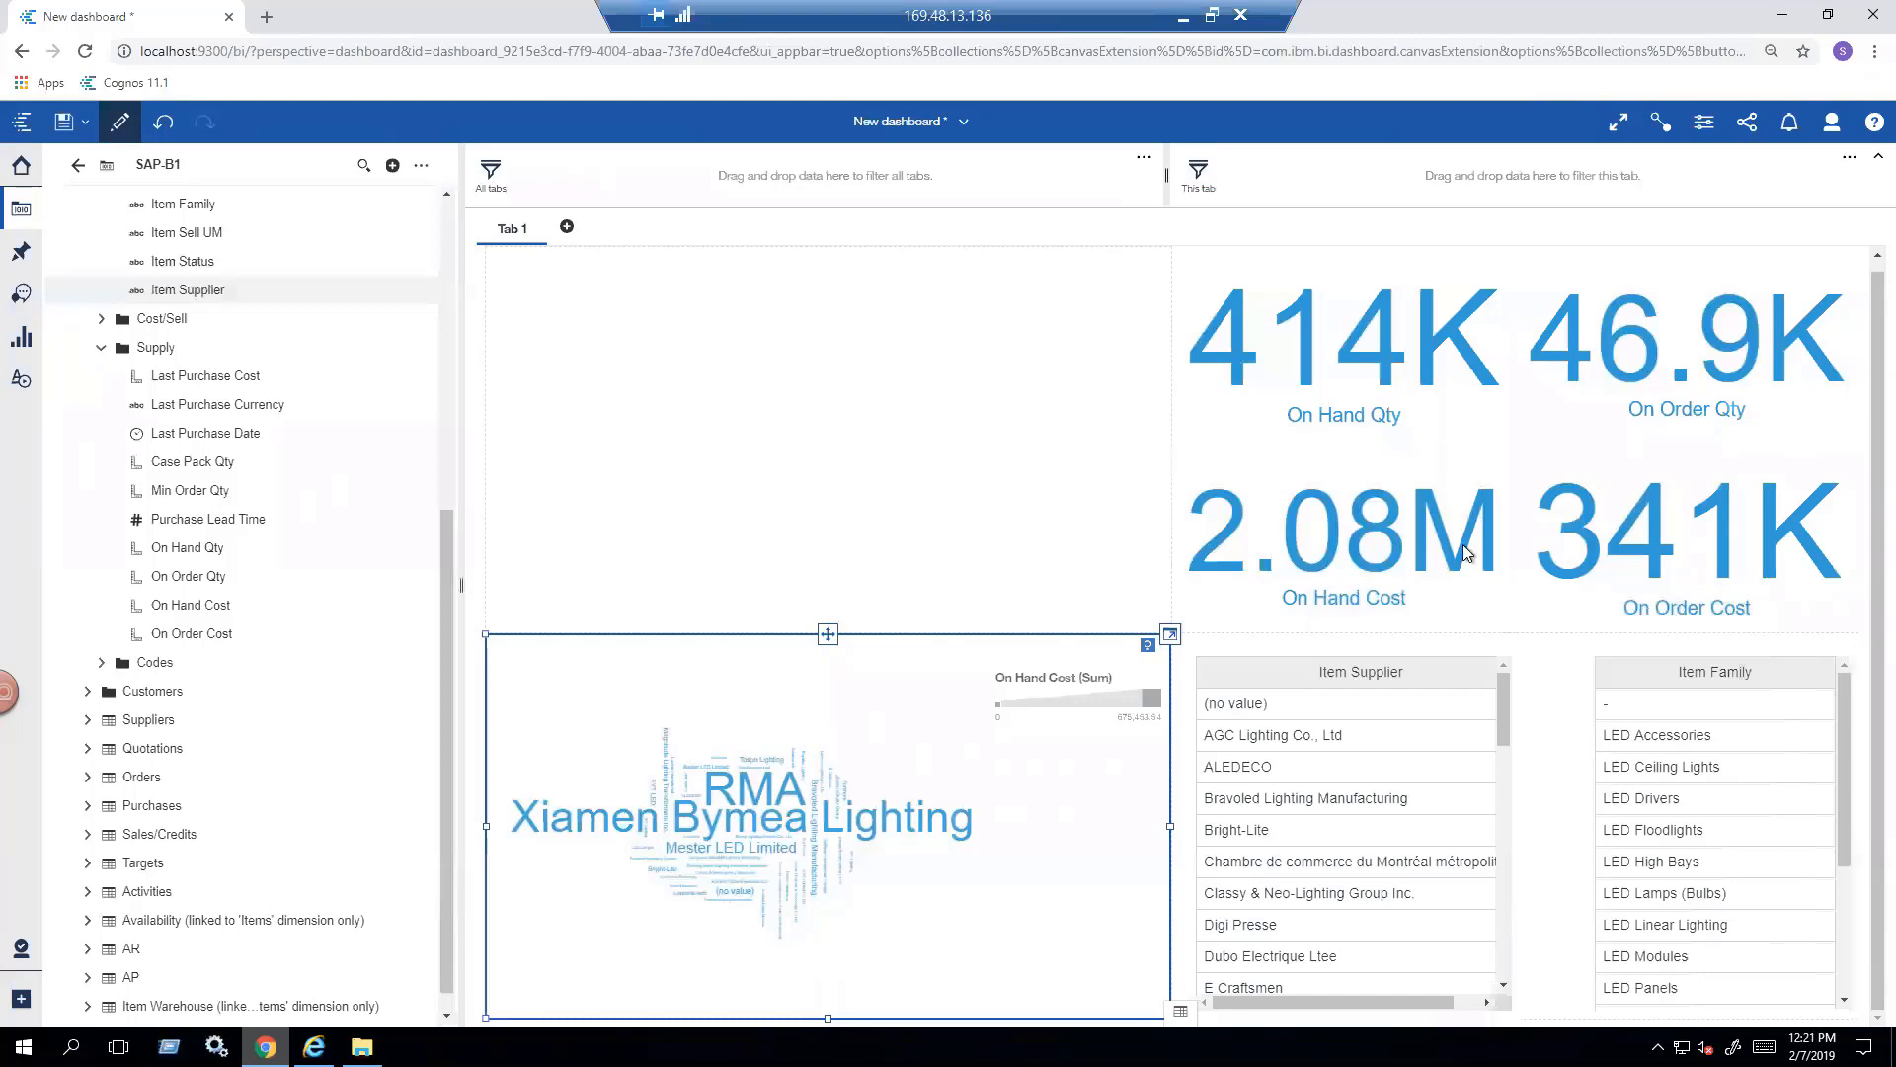
# - Test the word cloud's filtering by selecting LED Floodlights in the Item Family list and clearing the selection
pyautogui.click(1650, 830)
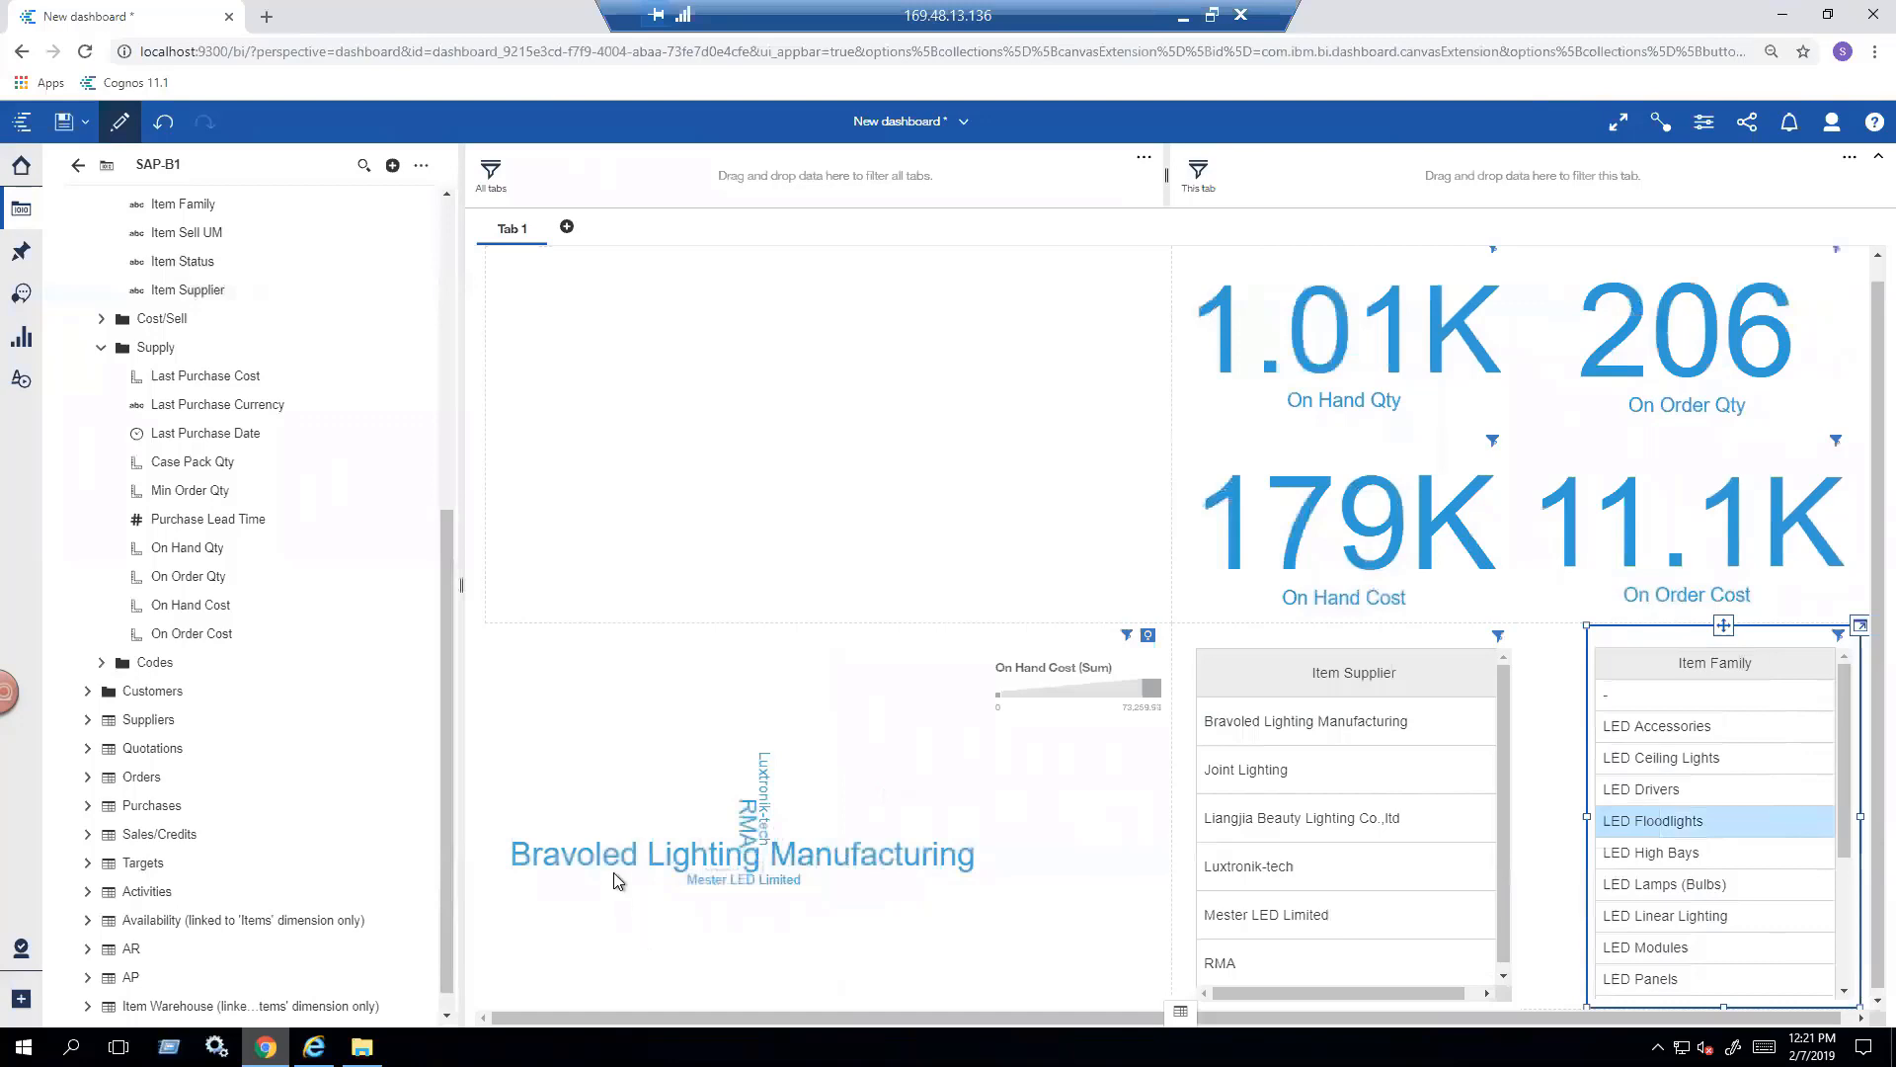
pyautogui.moveTo(615, 876)
pyautogui.click(1669, 820)
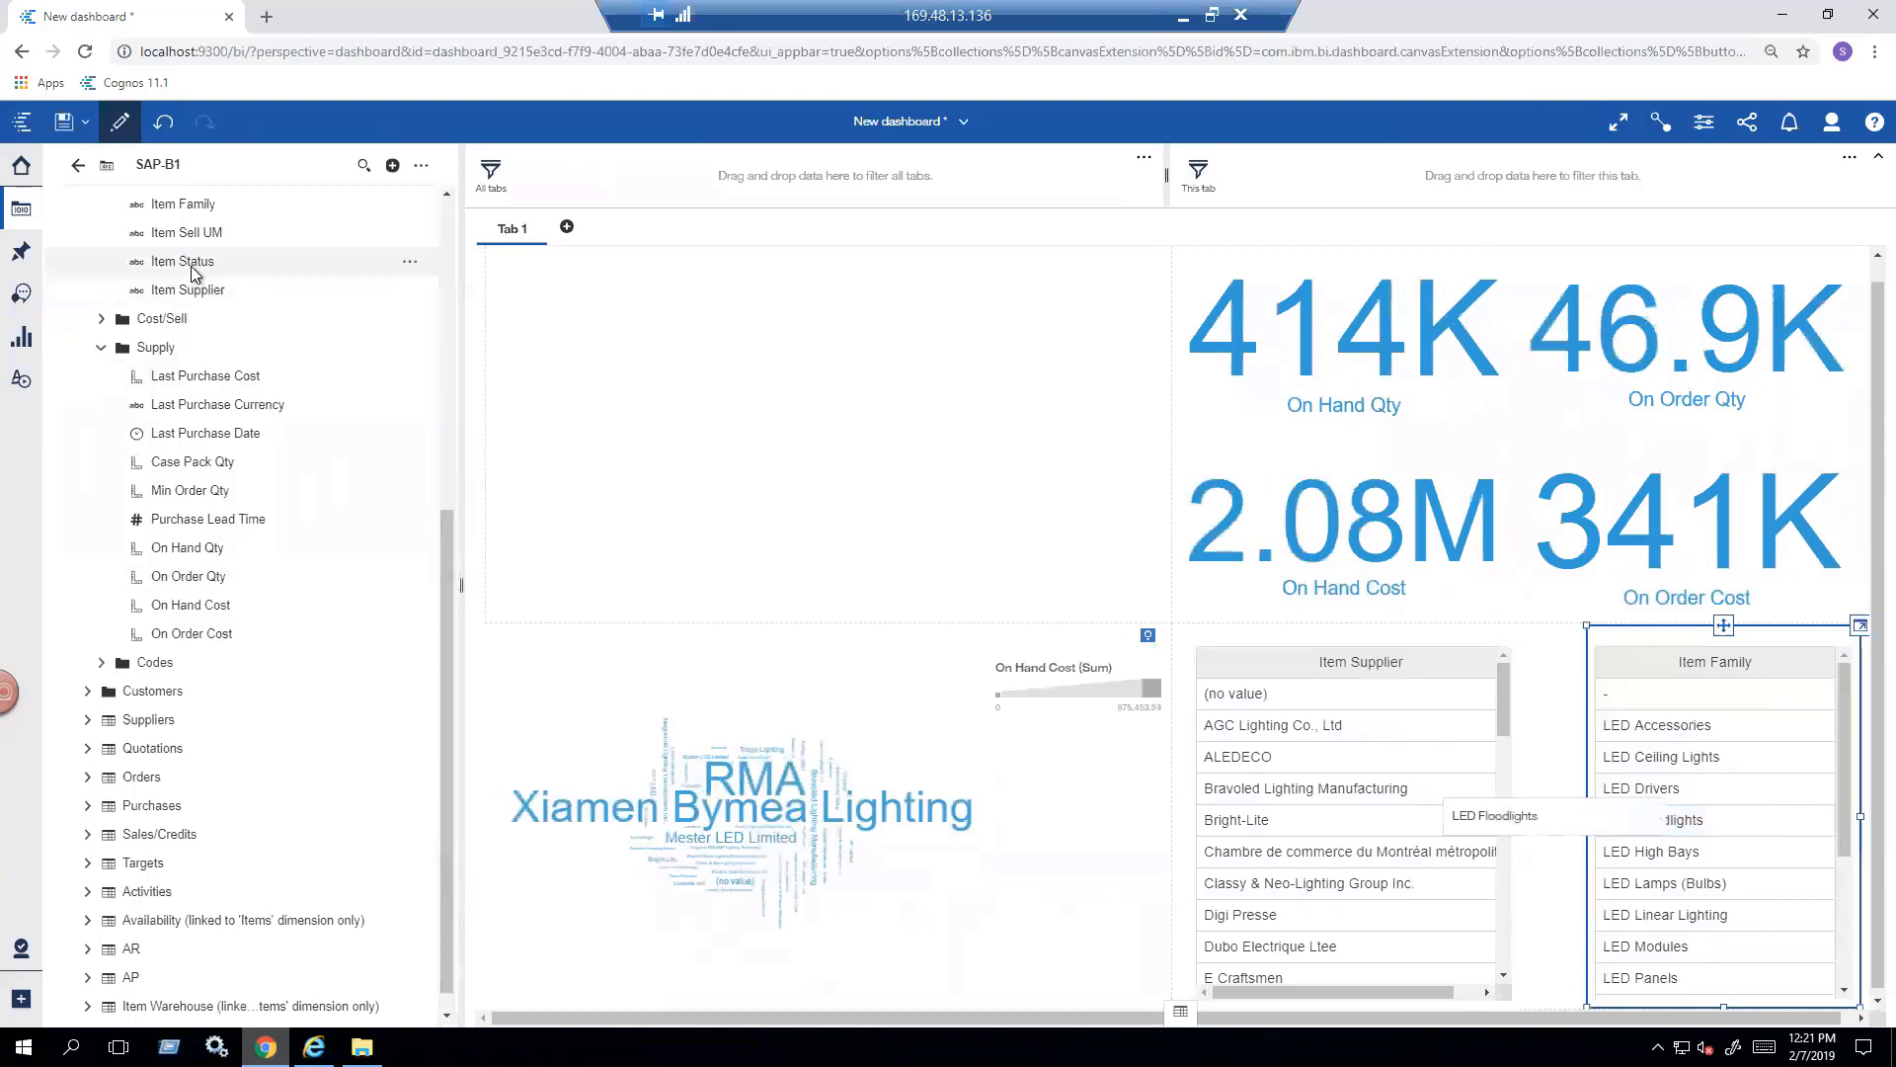
# - Add a maximized Item Status list in the empty cell above the word cloud and filter the dashboard by Closeout
pyautogui.moveTo(195, 274); pyautogui.dragTo(820, 443)
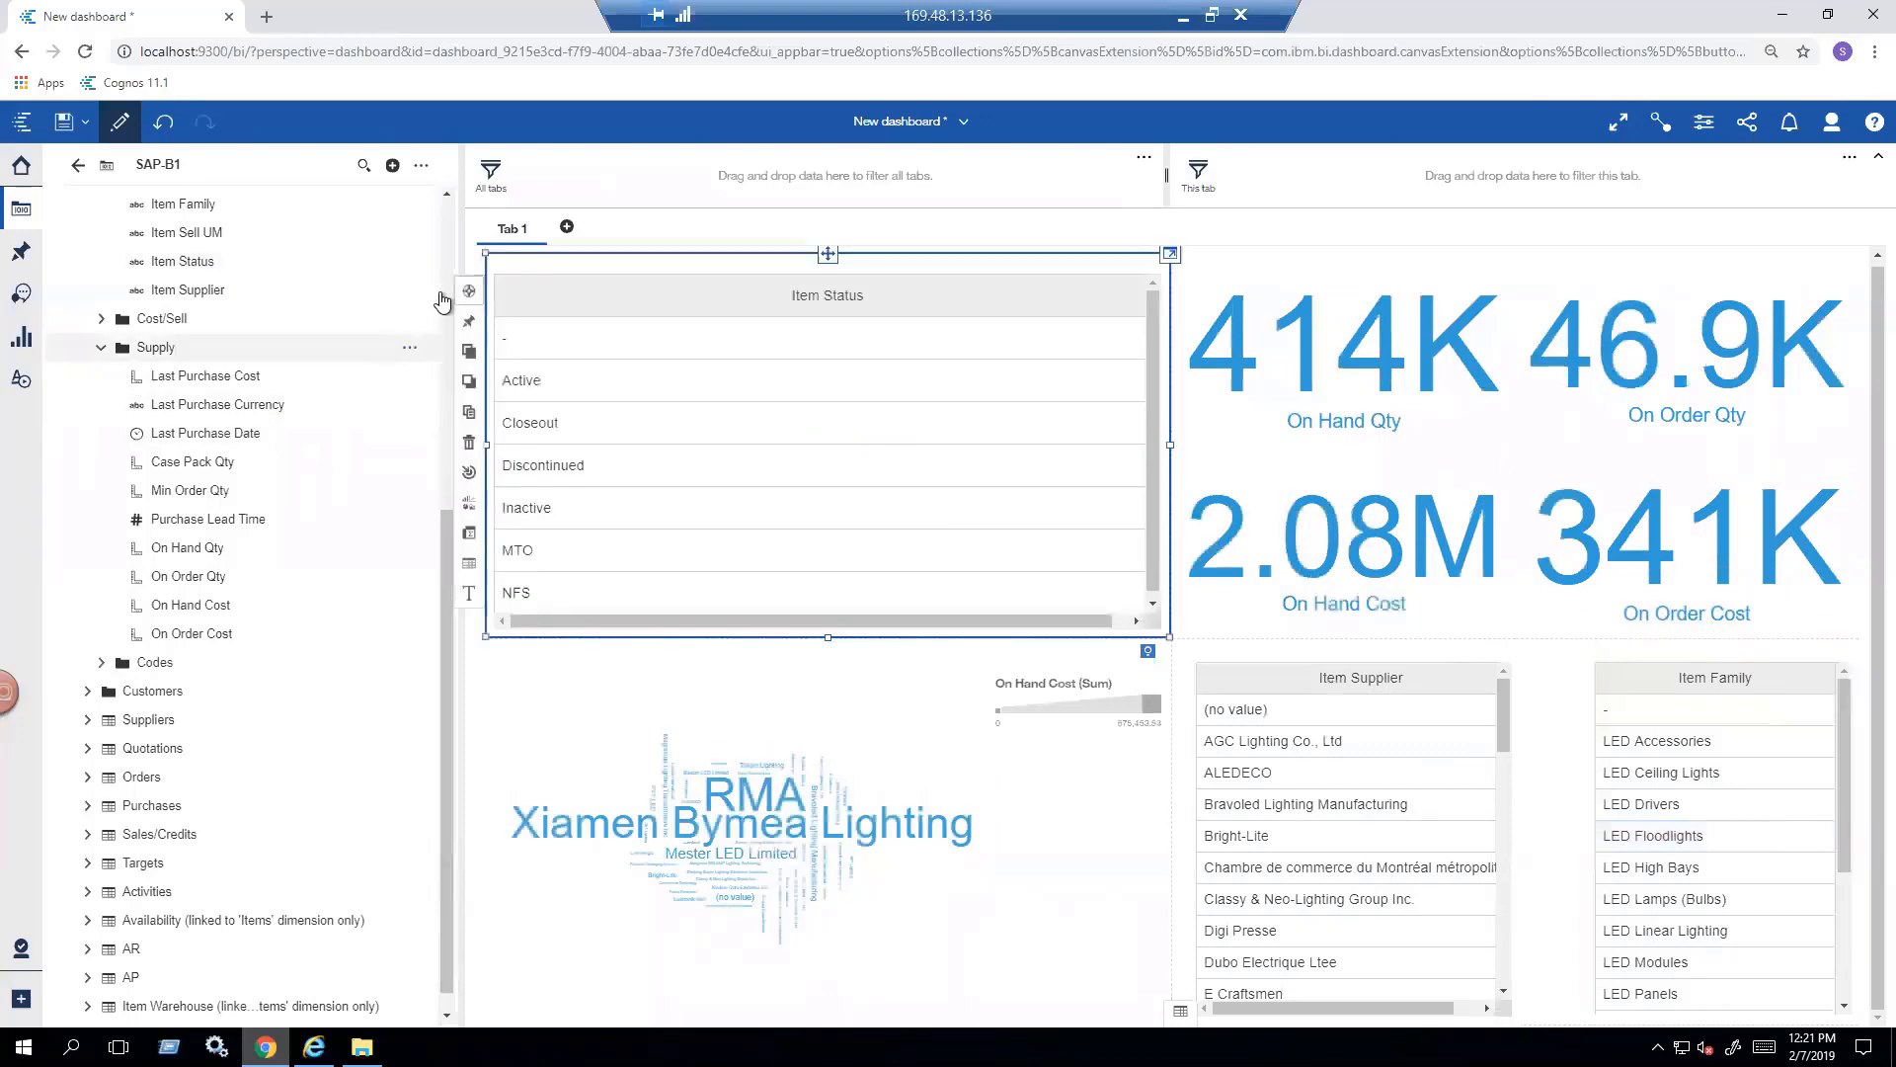
pyautogui.click(1274, 230)
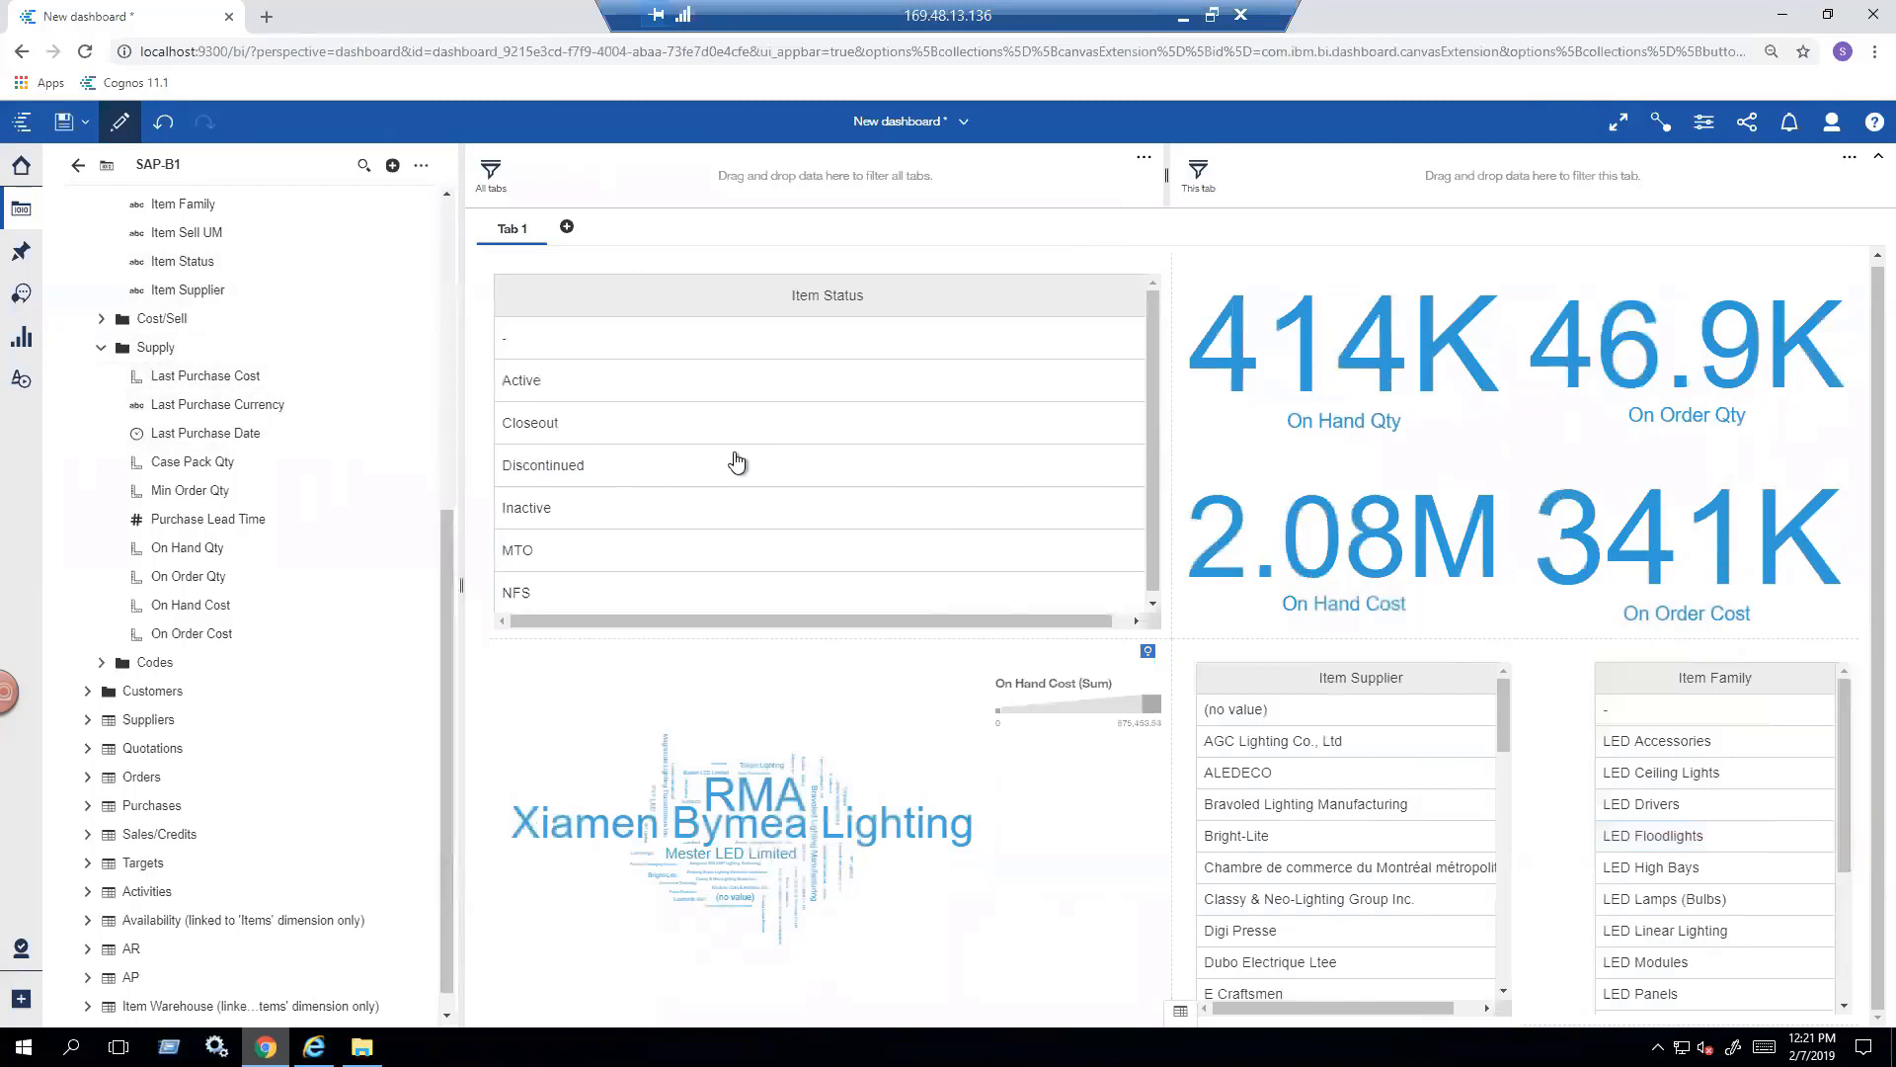
pyautogui.moveTo(727, 437); pyautogui.dragTo(727, 437)
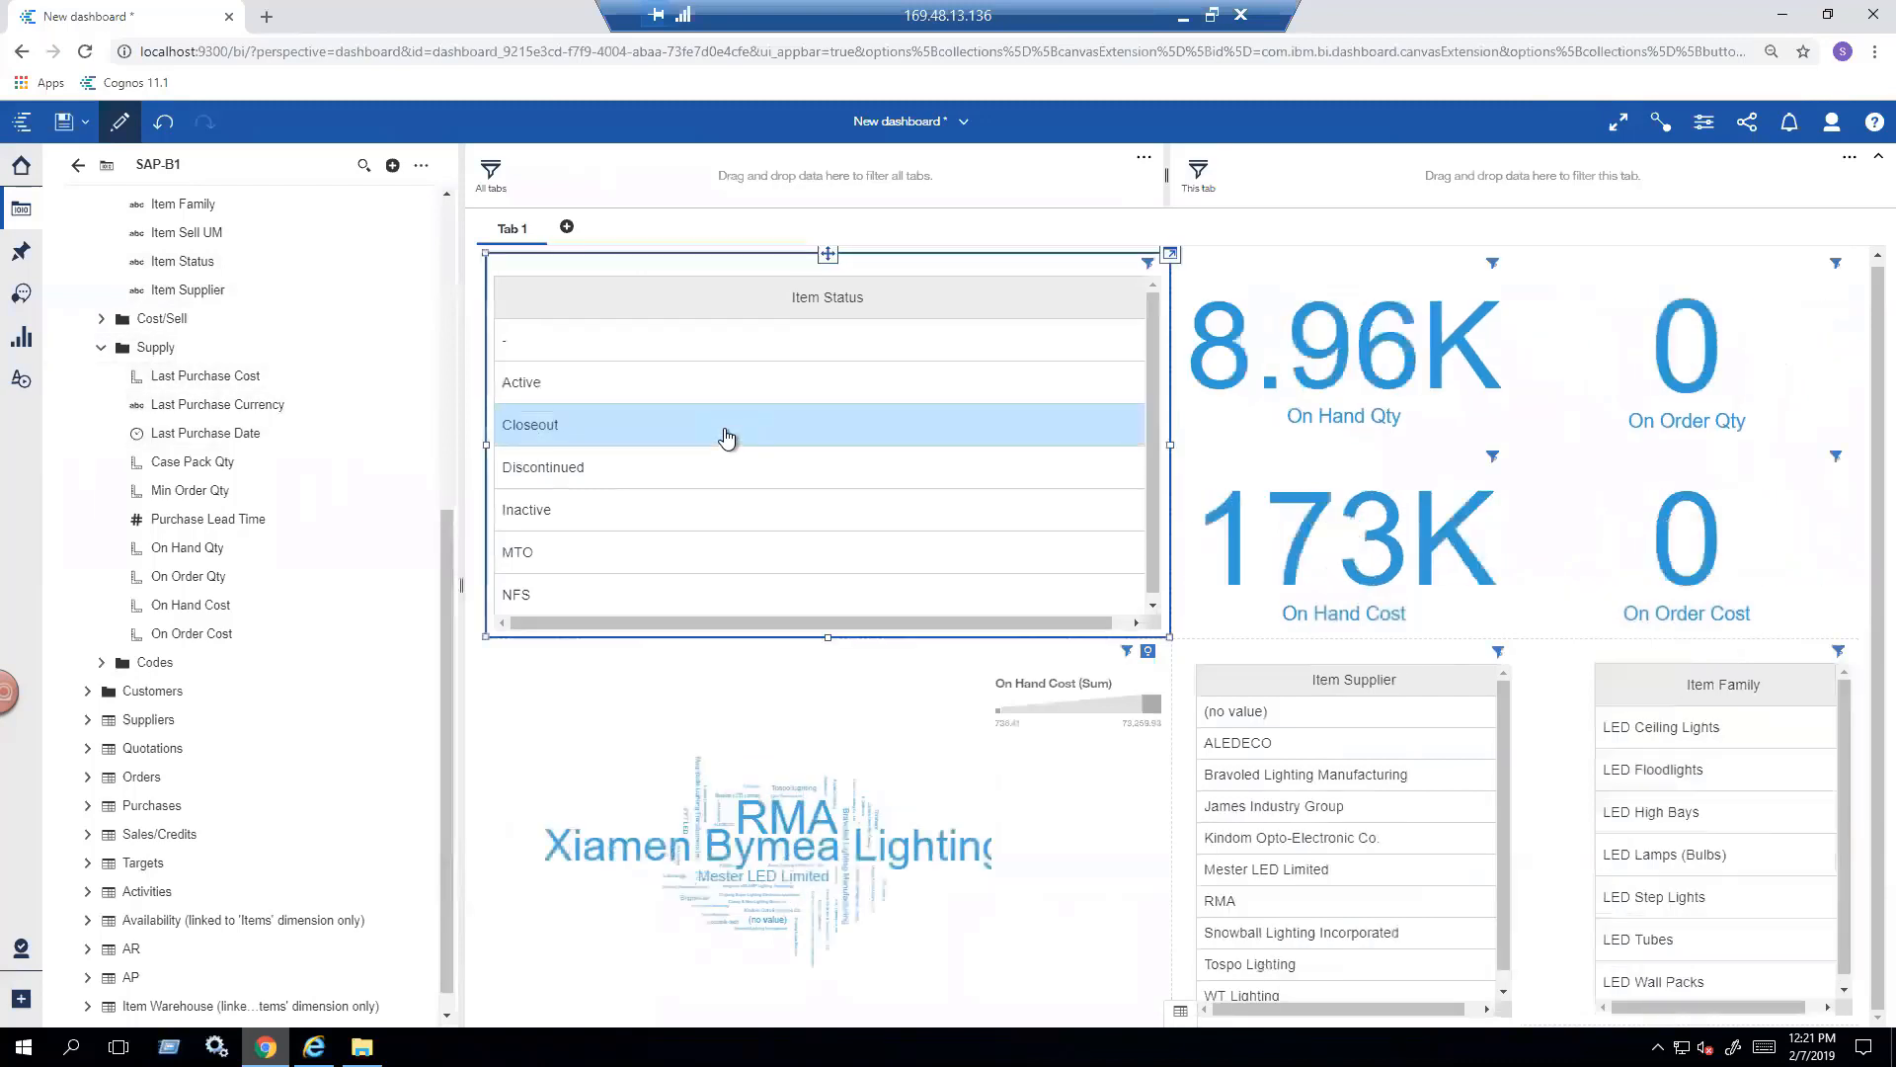